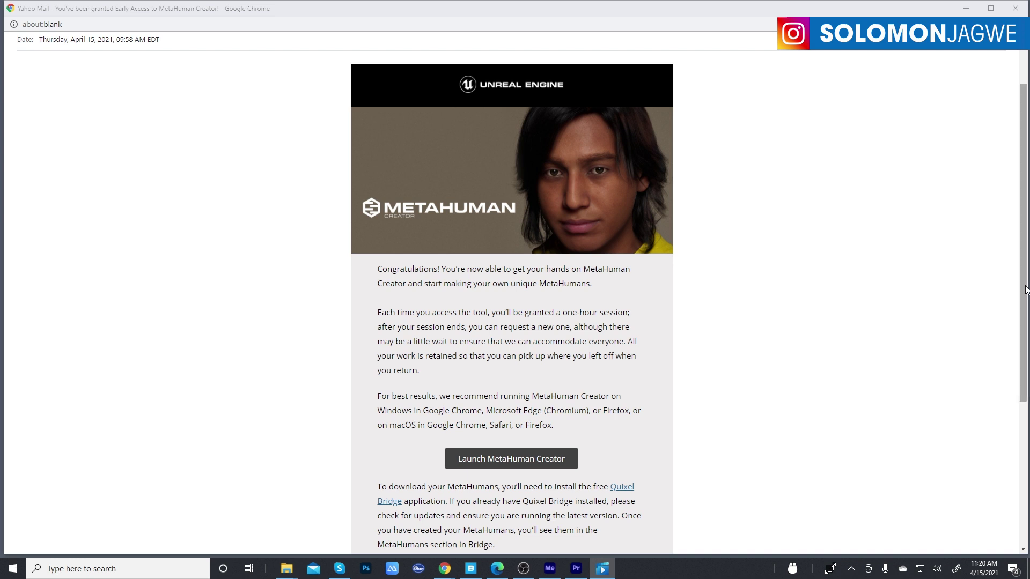
Read the MetaHuman Creator early access email's notes on sessions, Quixel Bridge and Unreal Engine, and view the open Patreon page.
mouse_move(1026, 290)
left_mouse_down()
mouse_move(1015, 348)
mouse_move(1014, 289)
left_mouse_up()
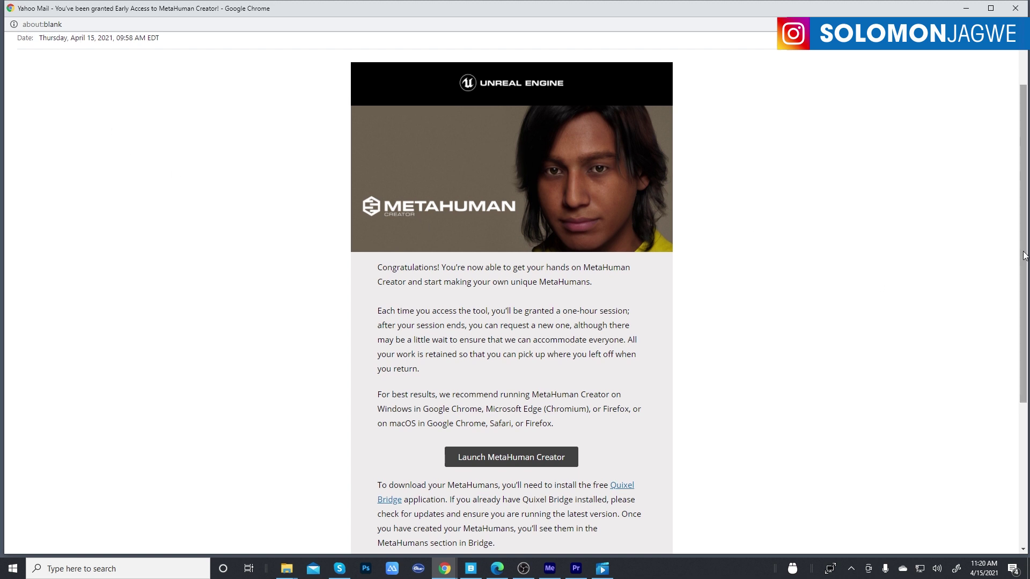
left_click_drag(1025, 255, 1019, 374)
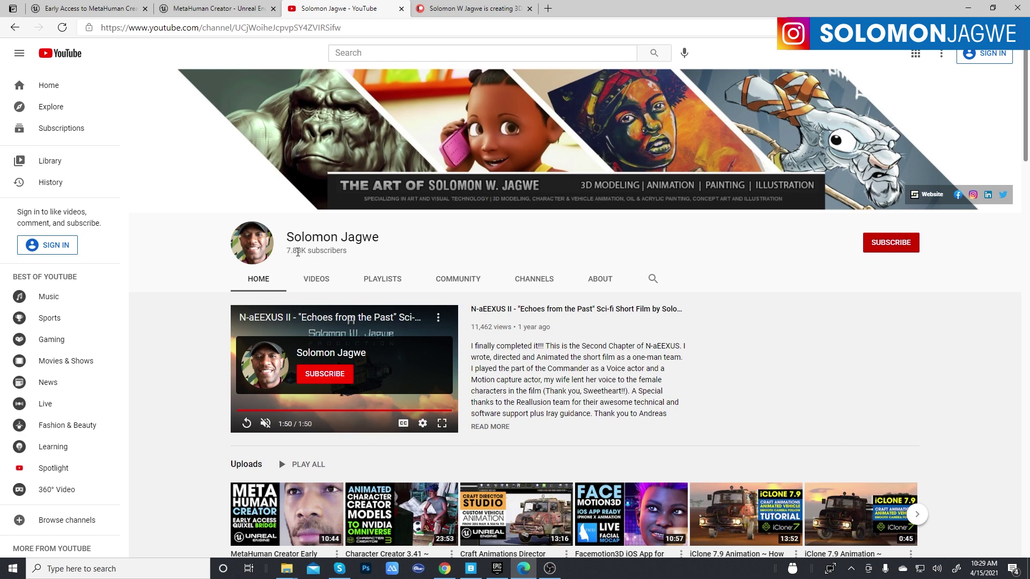
left_click(464, 9)
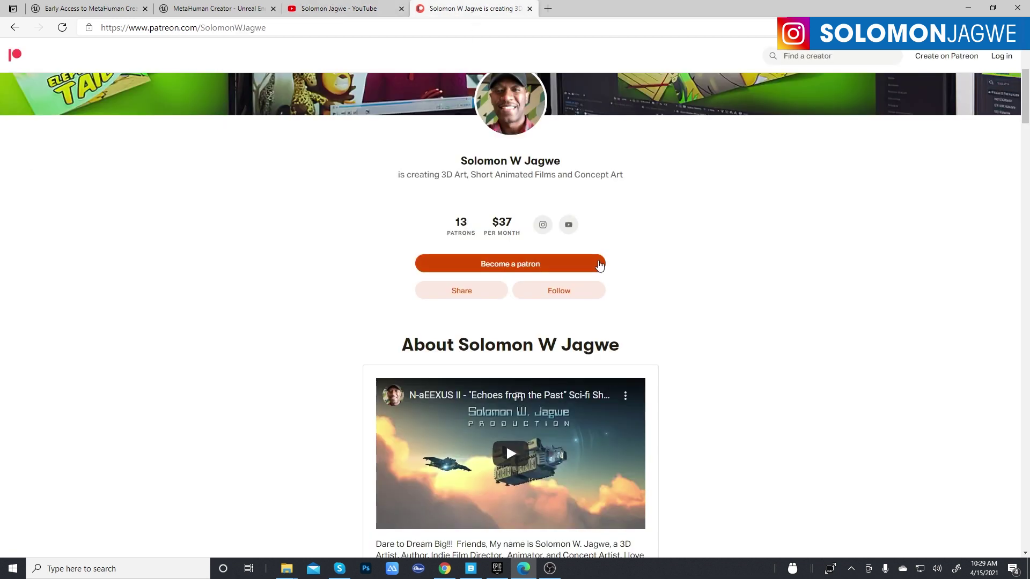
left_click(217, 11)
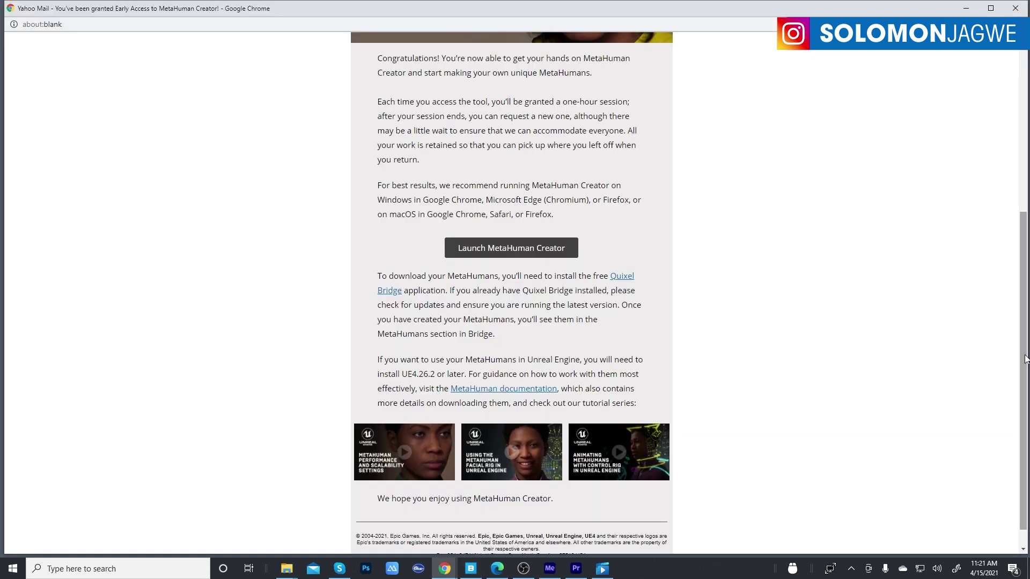
left_click_drag(1026, 359, 1026, 351)
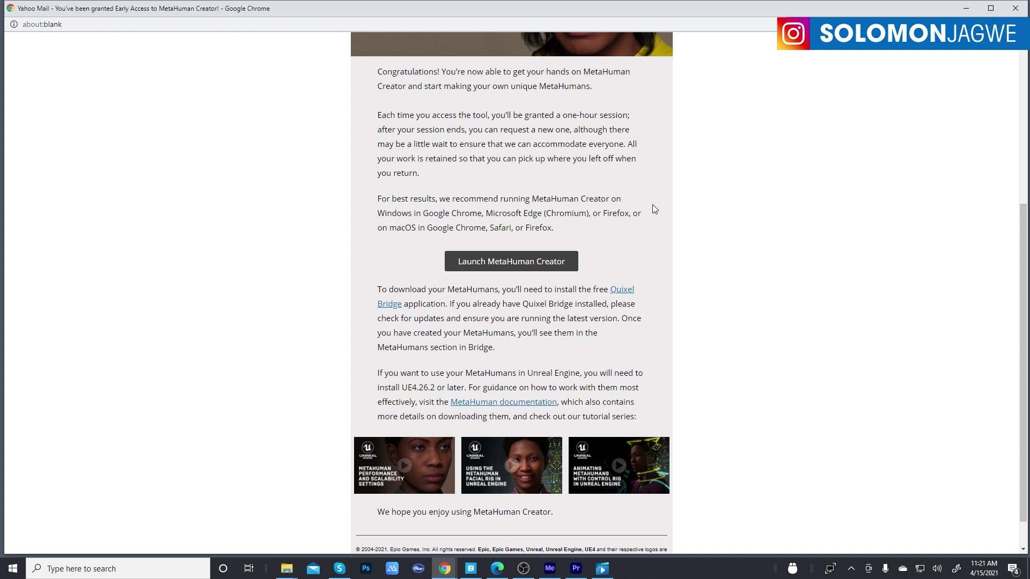
left_click_drag(1023, 279, 1024, 176)
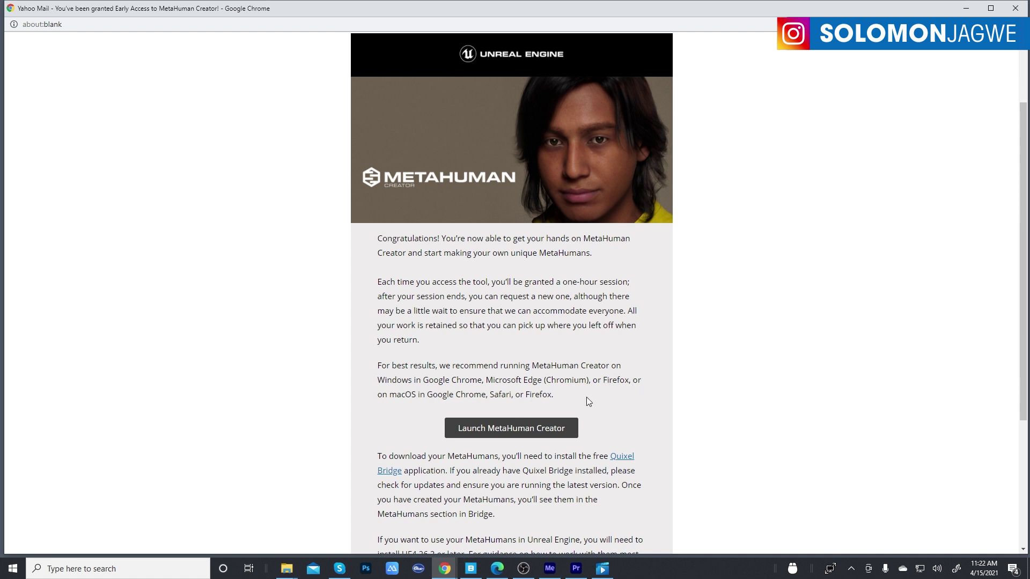
left_click_drag(1024, 292, 1025, 363)
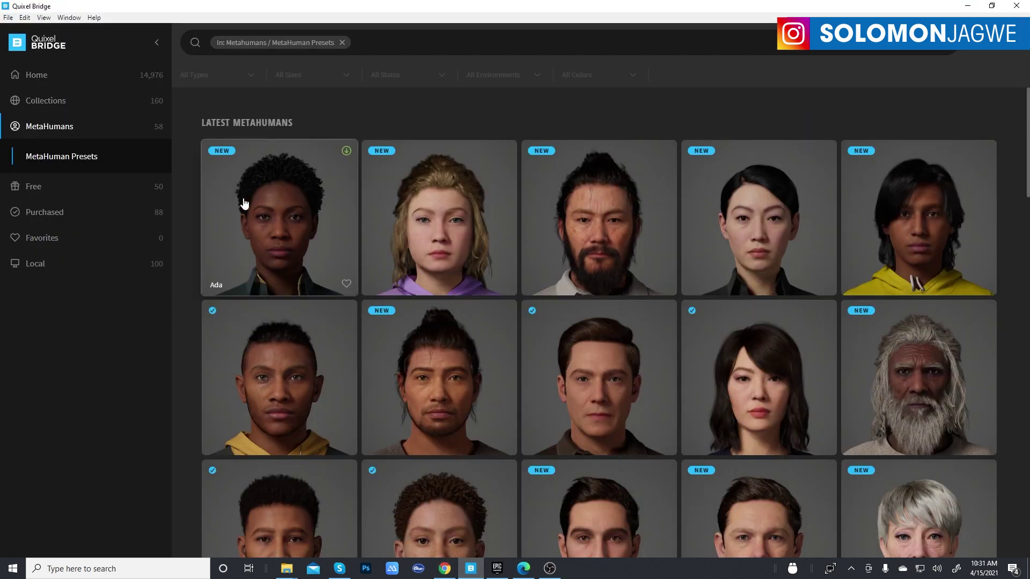
Look through the whole MetaHuman Presets collection in Quixel Bridge, from the latest characters to the end of the list.
scroll(574, 260, "down", 3)
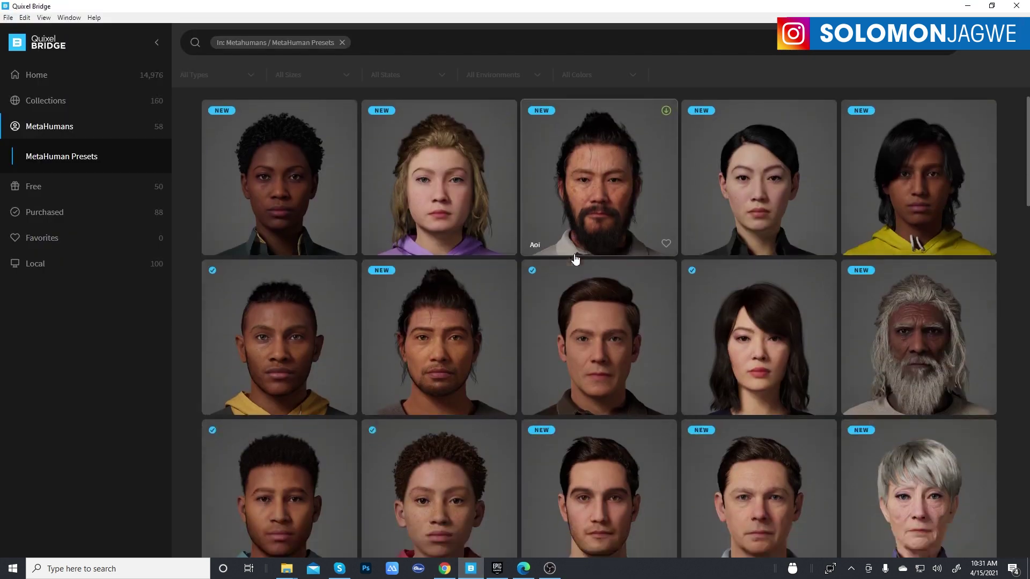
scroll(616, 244, "up", 3)
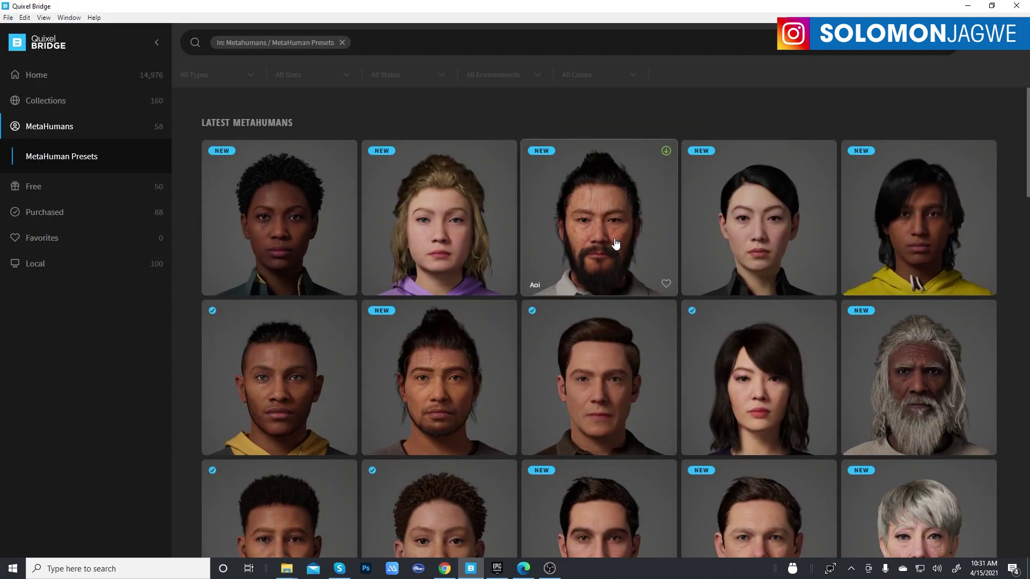
scroll(230, 172, "down", 1)
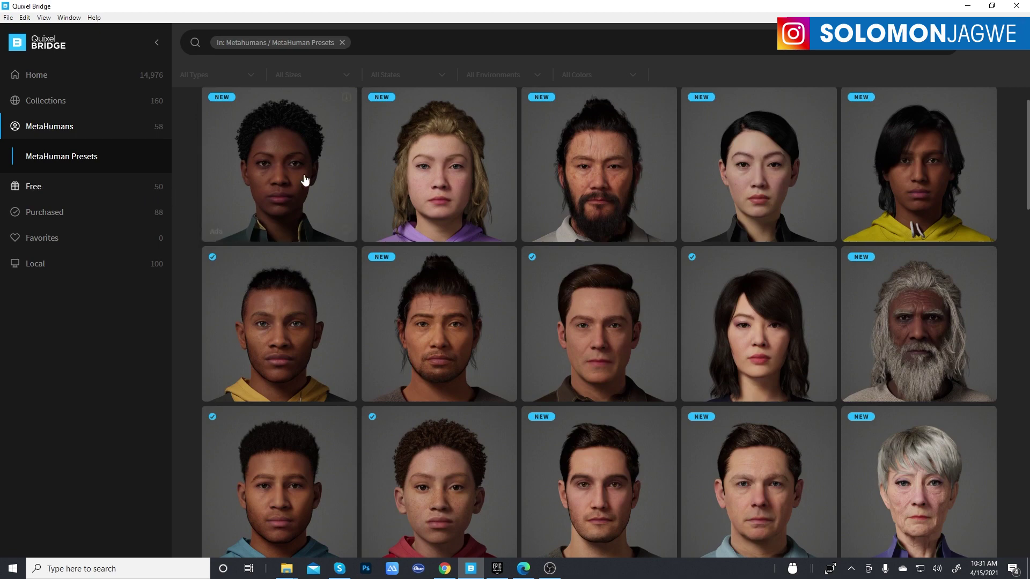
scroll(503, 199, "down", 5)
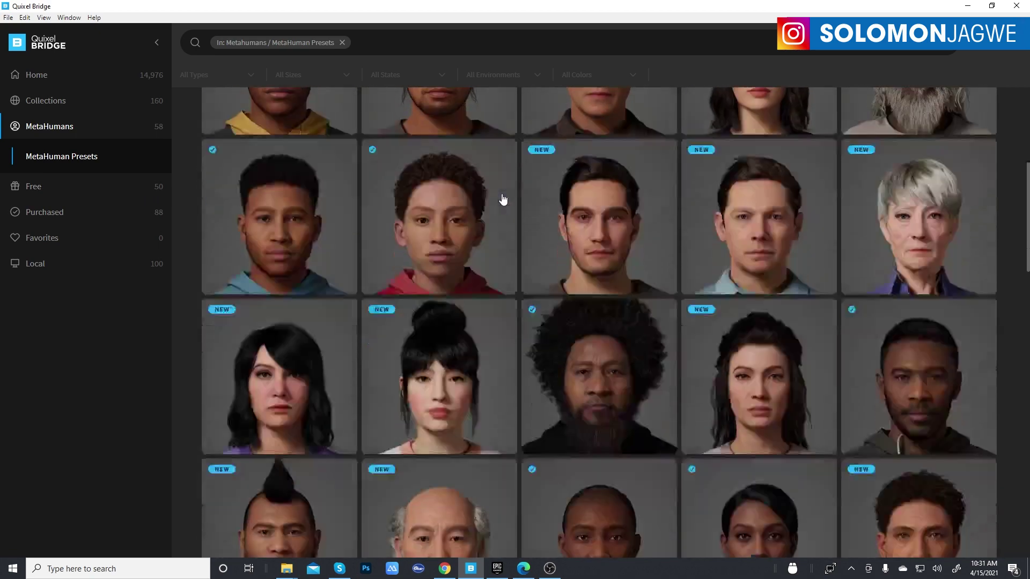
scroll(502, 199, "down", 15)
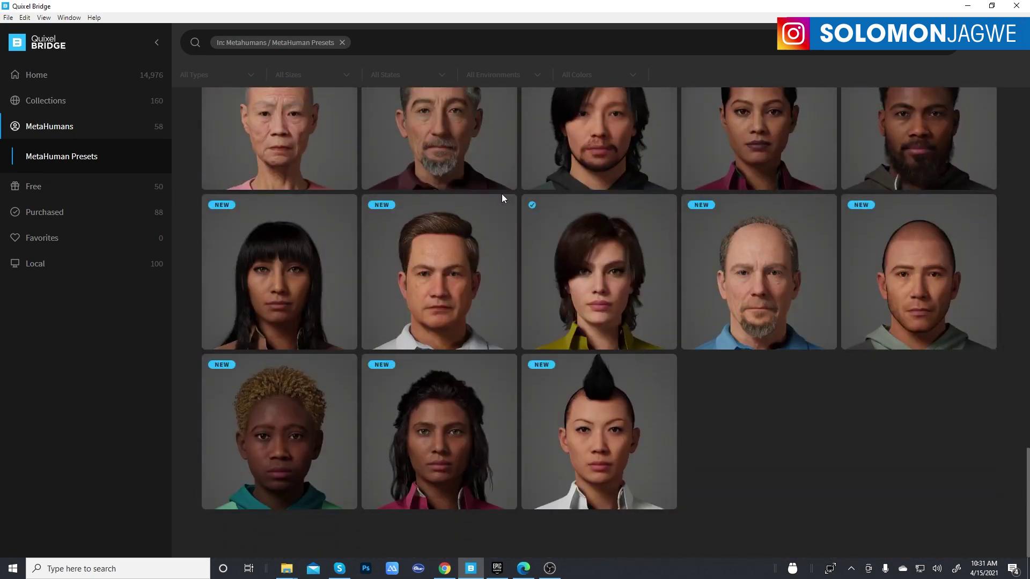
scroll(503, 198, "up", 10)
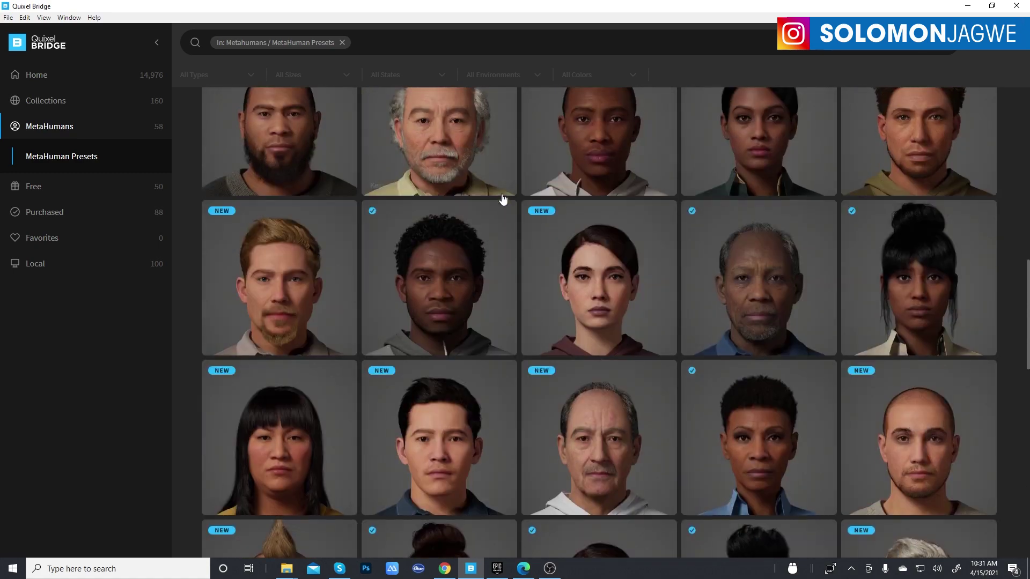
scroll(503, 200, "up", 8)
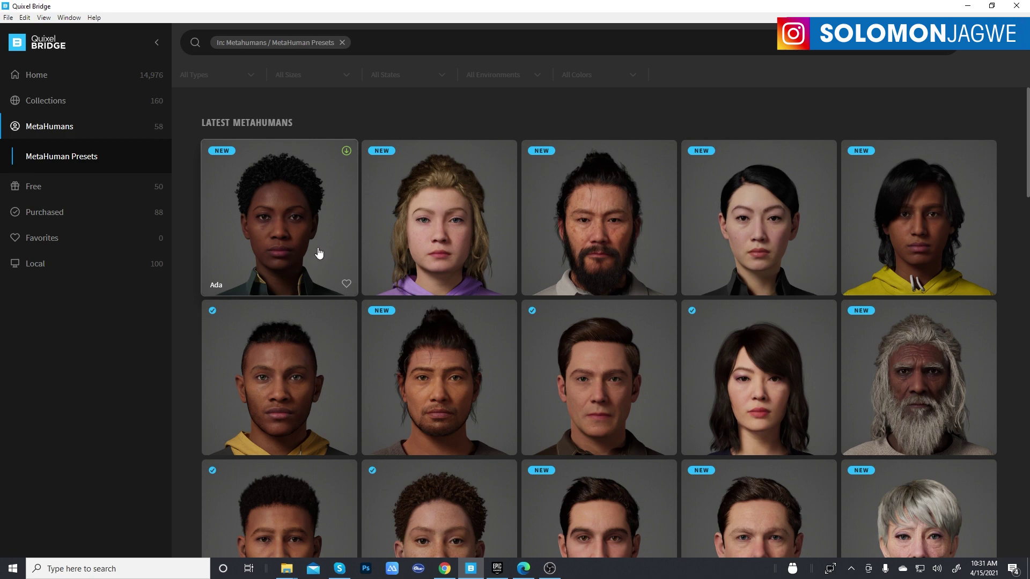
scroll(318, 257, "down", 5)
scroll(318, 253, "down", 10)
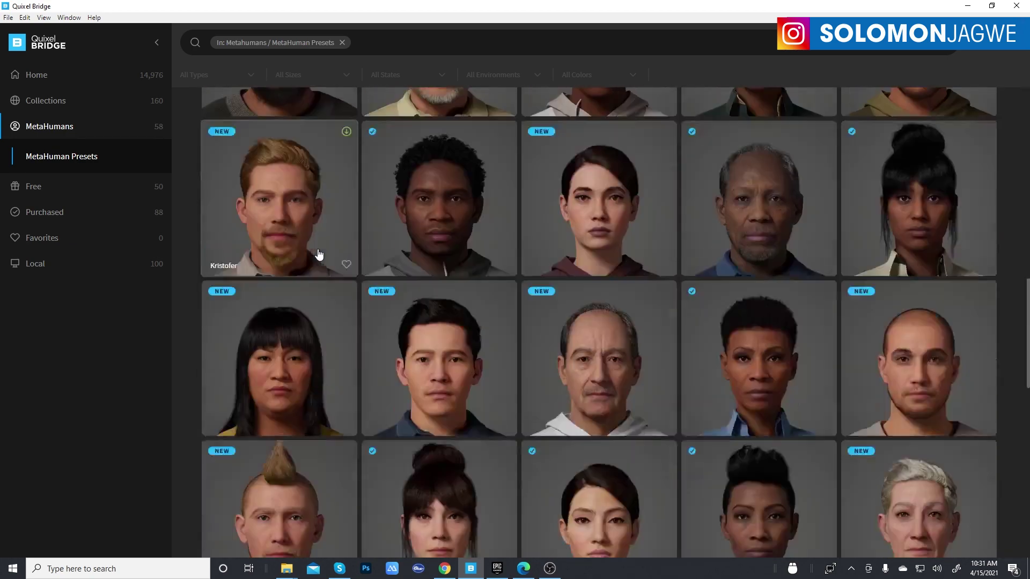
scroll(319, 254, "down", 3)
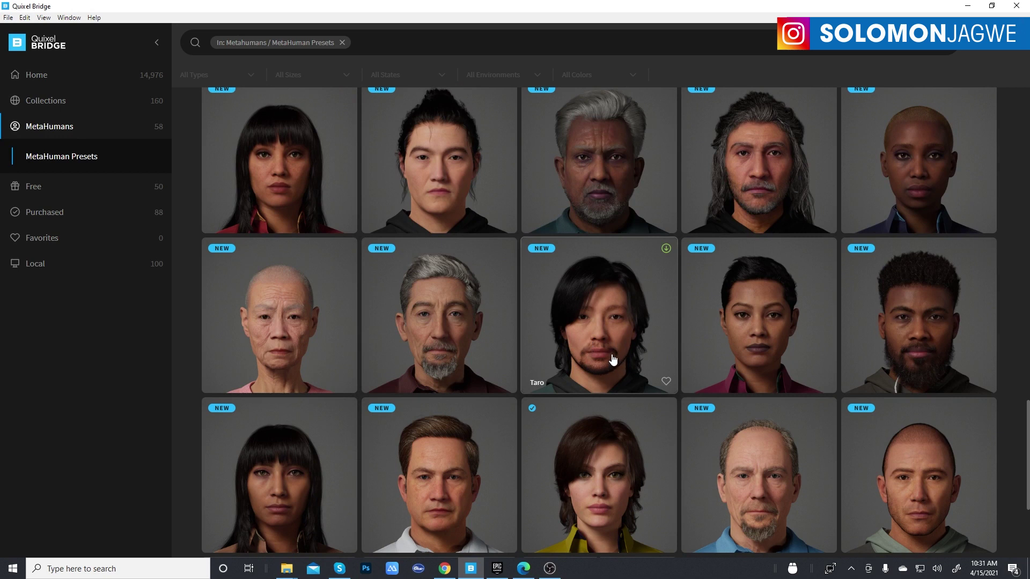
scroll(621, 349, "down", 2)
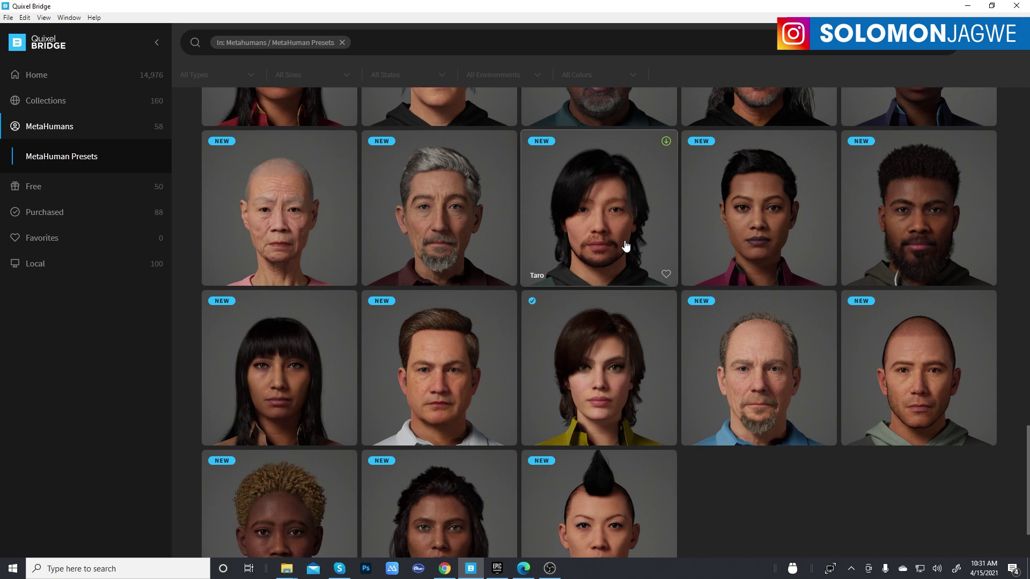
scroll(773, 445, "down", 1)
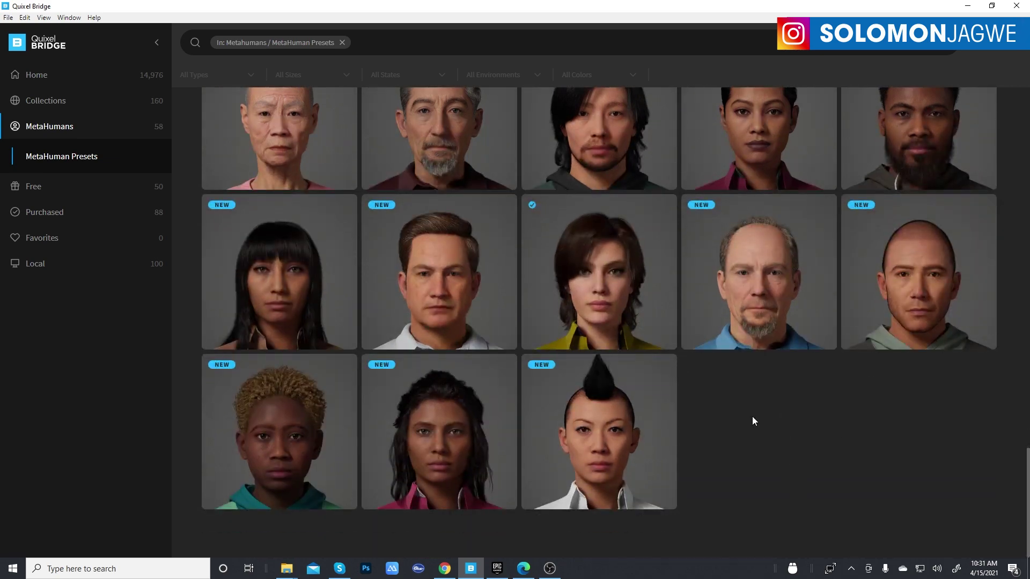
scroll(807, 424, "up", 20)
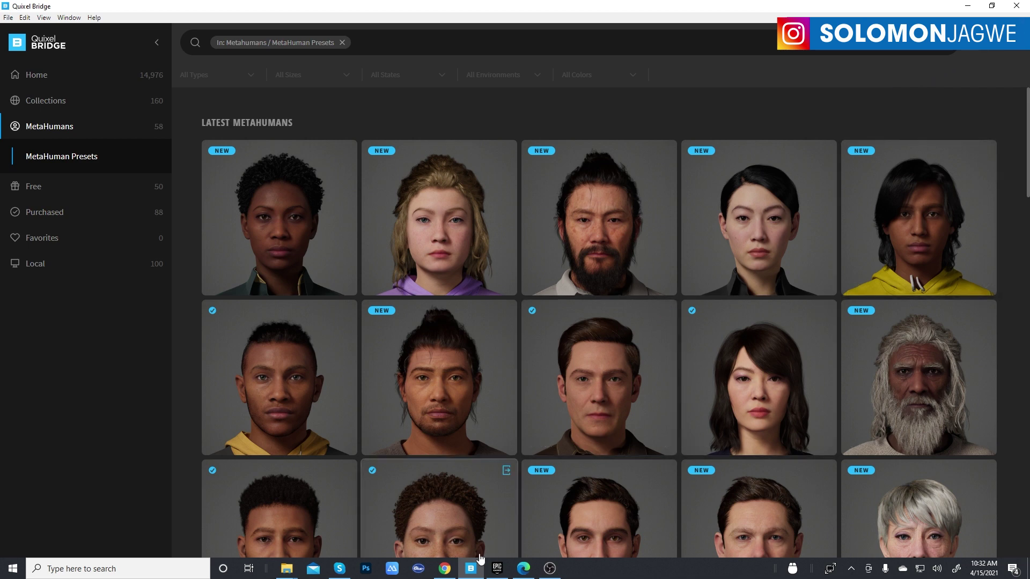
Switch to the early access email in Chrome and launch MetaHuman Creator from it.
left_click(445, 569)
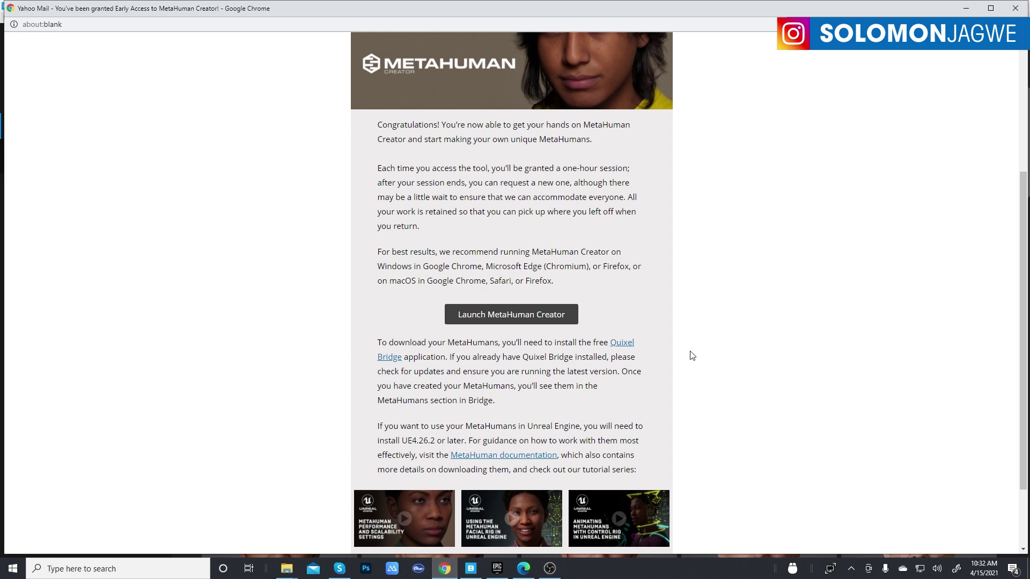
scroll(692, 355, "down", 1)
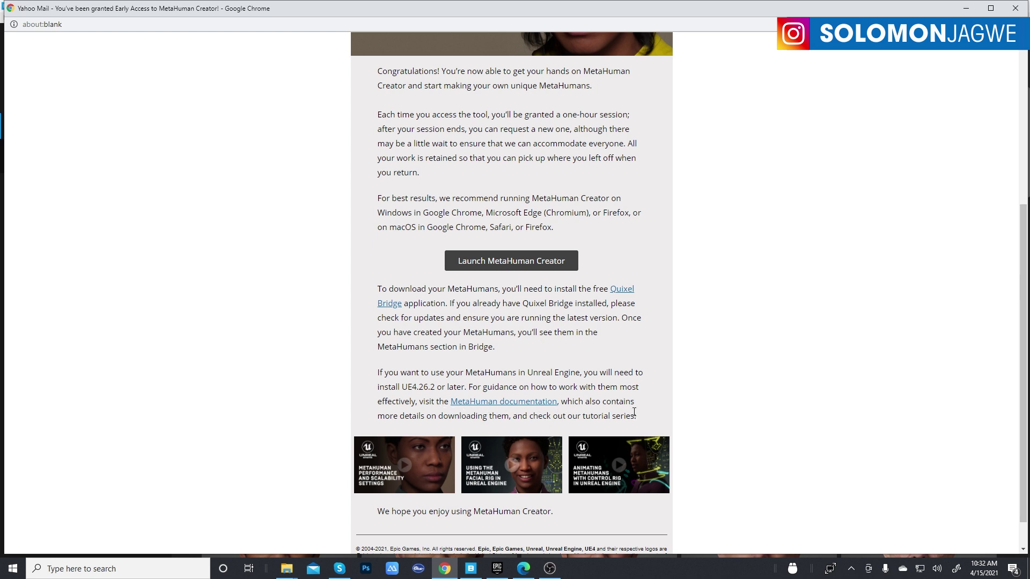
scroll(707, 345, "up", 3)
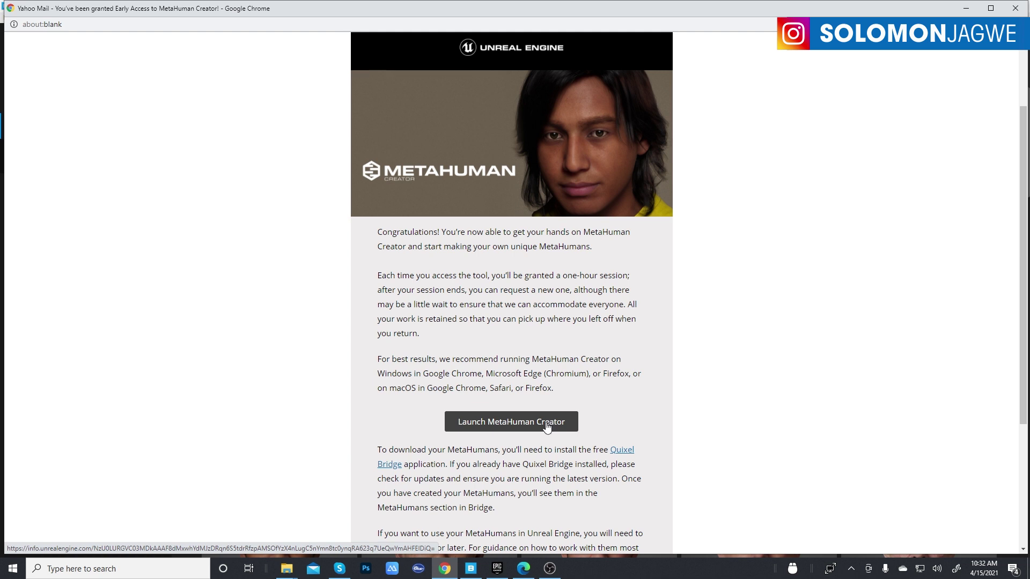
left_click(546, 423)
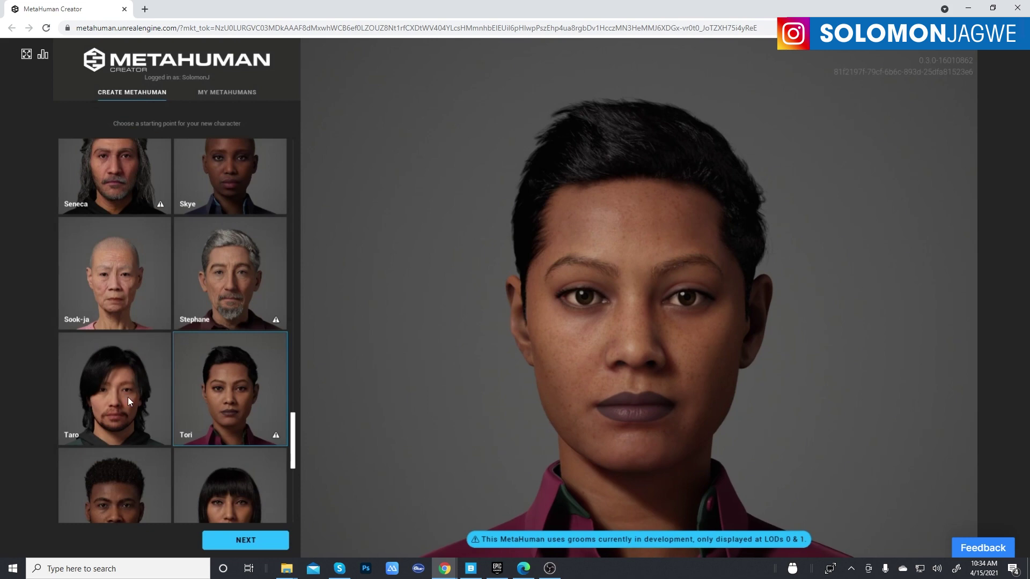
Look through the starting-point characters, and switch to Quixel Bridge to compare them with its MetaHuman Presets.
left_click_drag(295, 415, 294, 161)
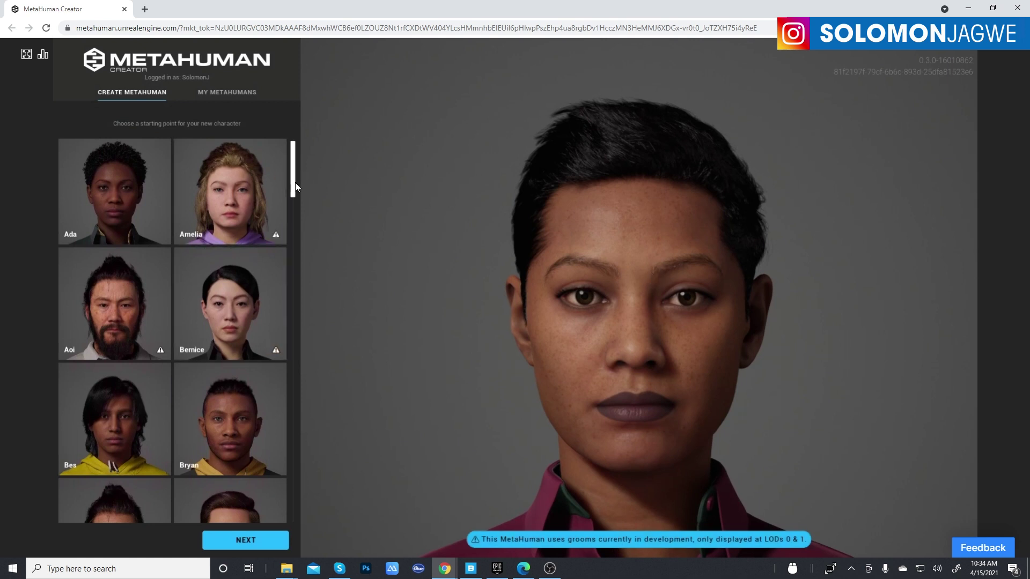
left_click_drag(294, 197, 293, 316)
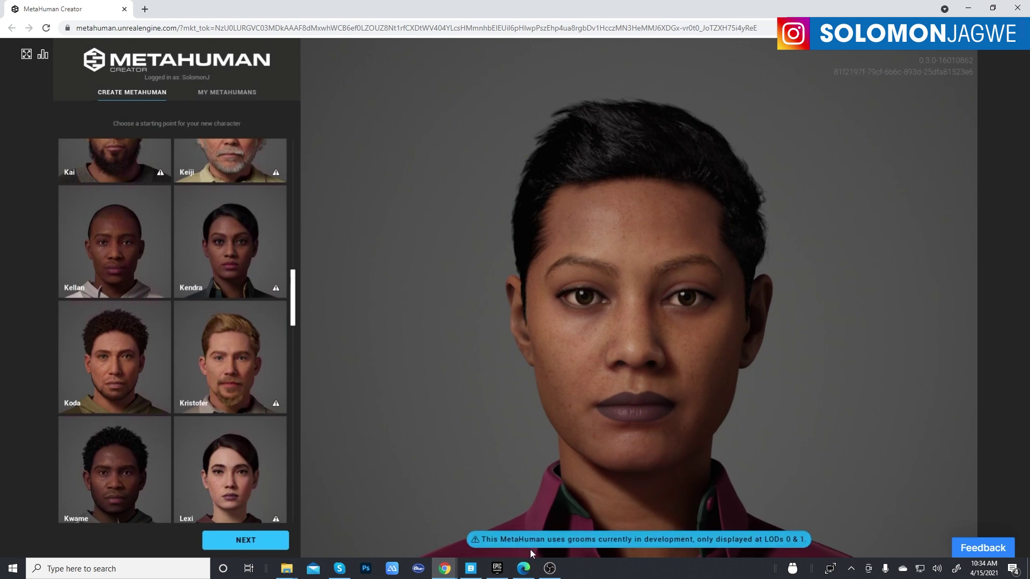
left_click(470, 568)
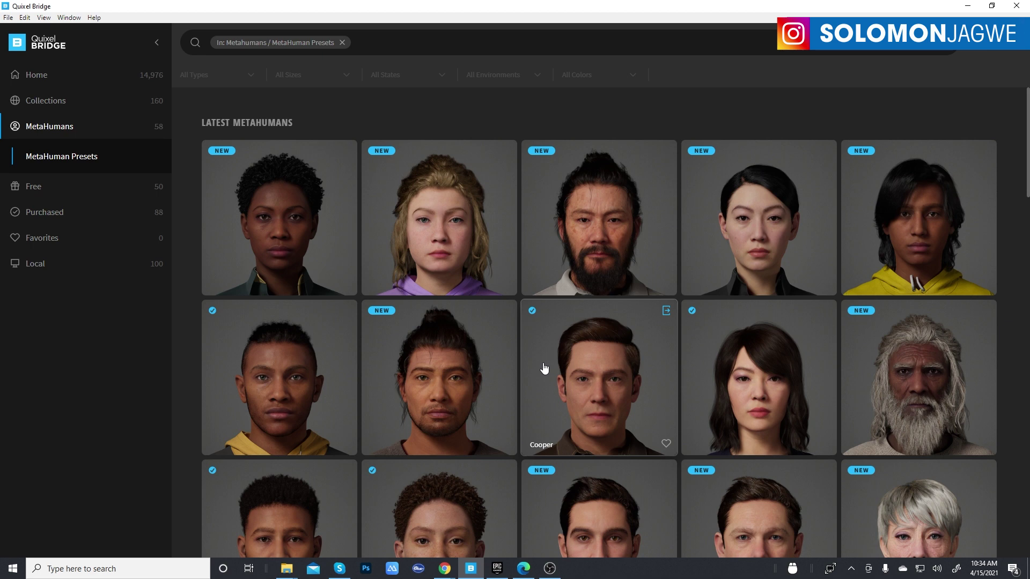
scroll(697, 336, "down", 8)
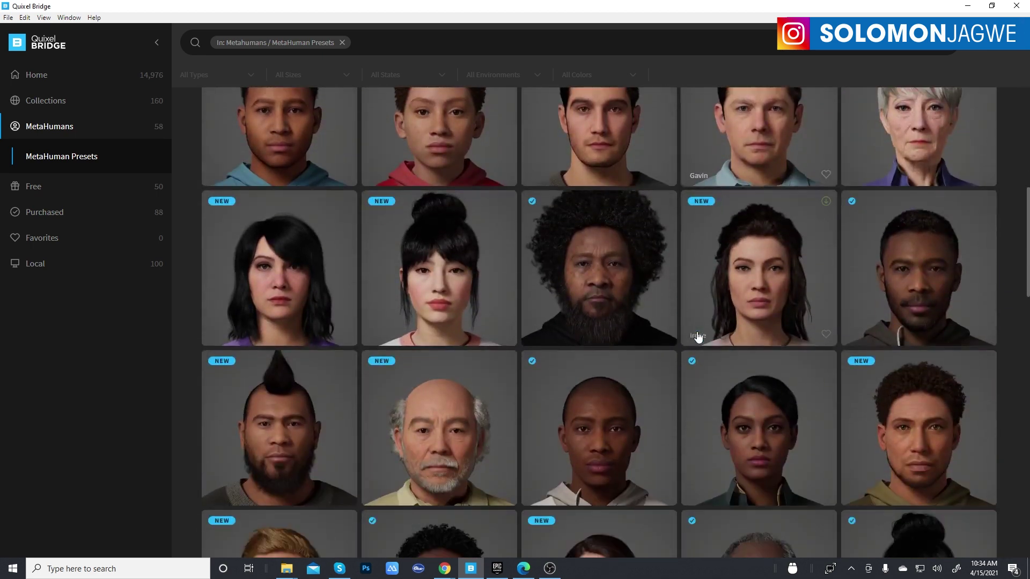
scroll(696, 338, "down", 7)
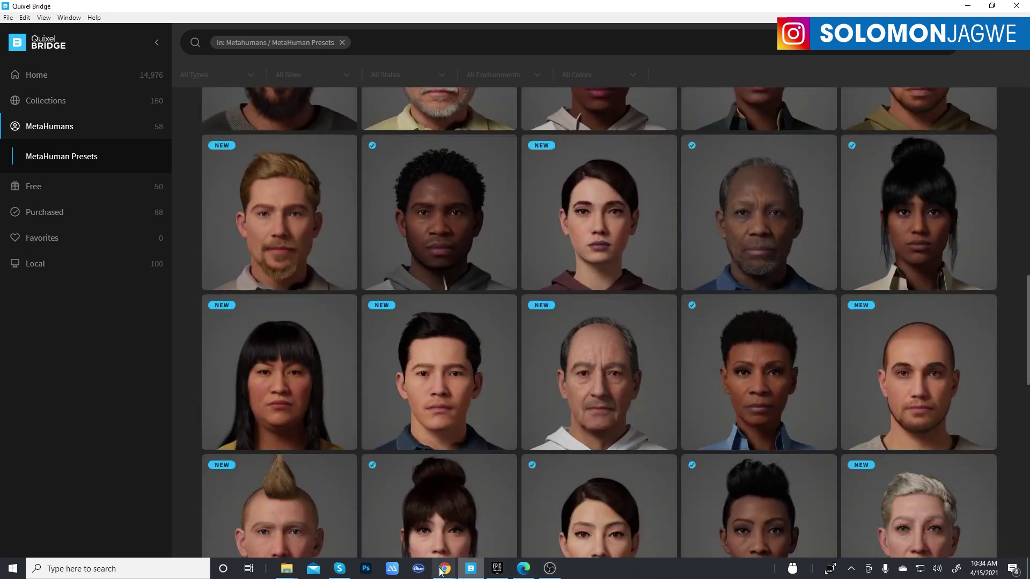
Switch back to MetaHuman Creator to examine the remaining starting characters, and compare them again with the presets in Quixel Bridge.
left_click(445, 570)
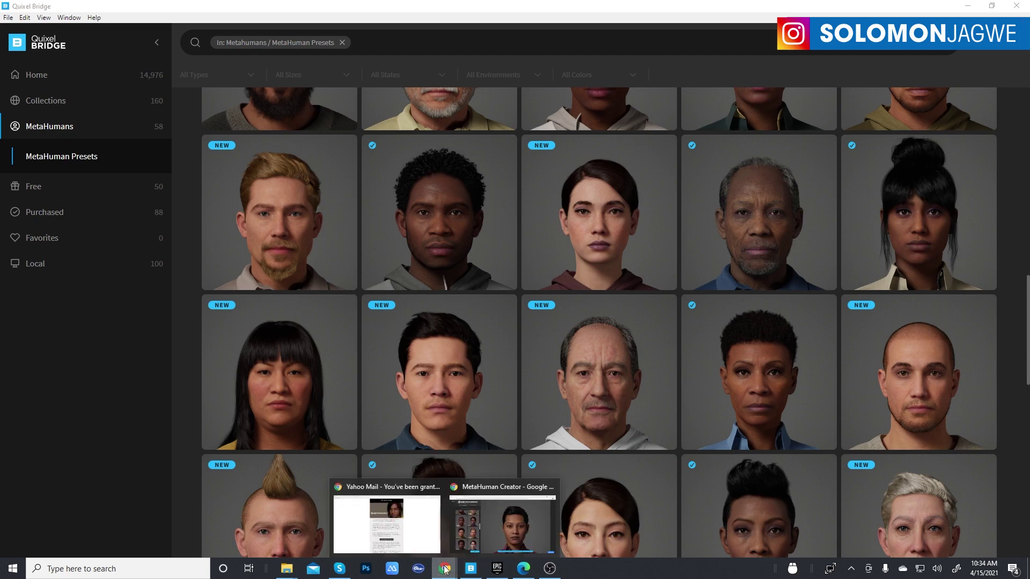
left_click(480, 489)
scroll(275, 318, "down", 5)
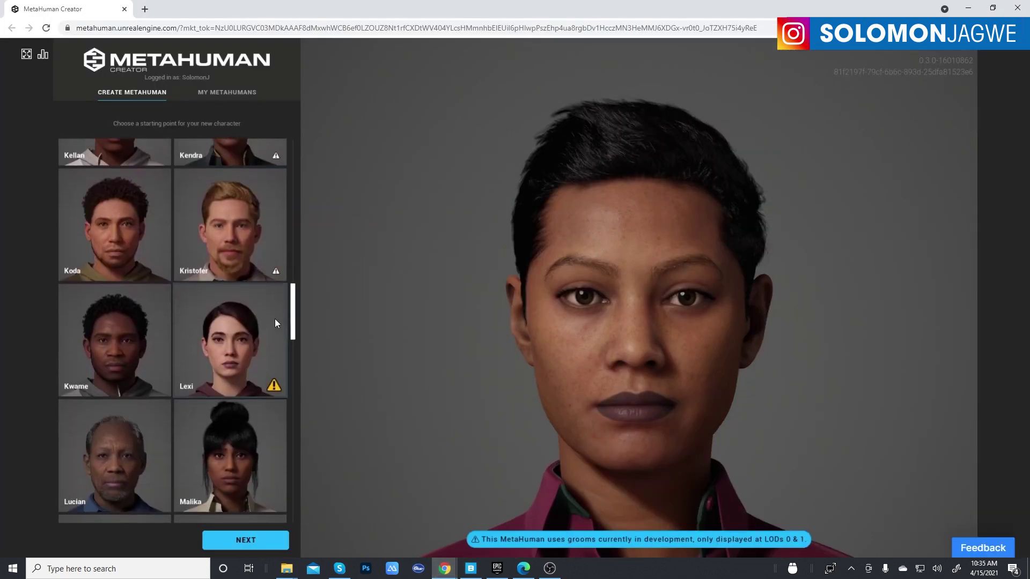
scroll(284, 327, "down", 6)
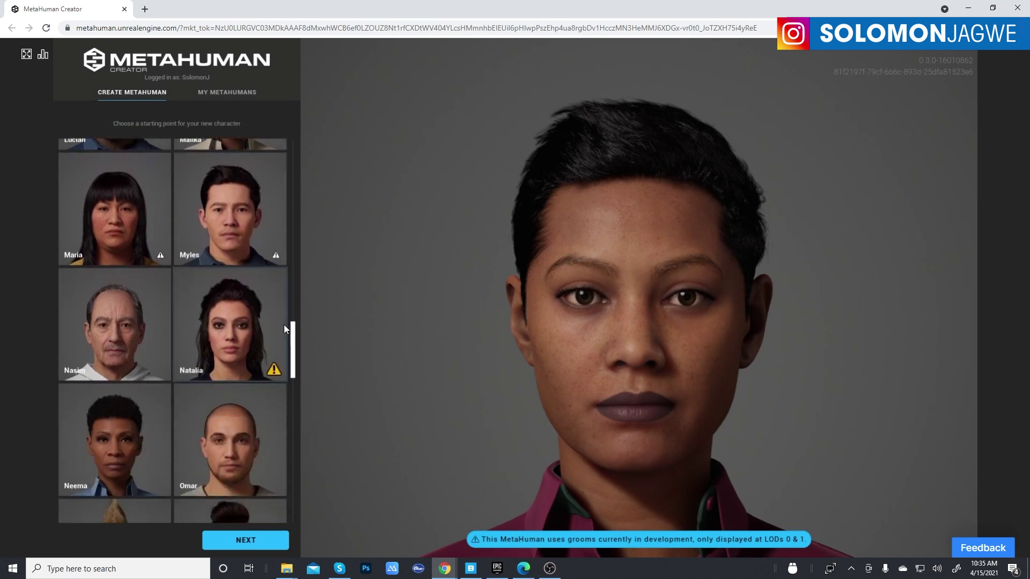
scroll(287, 351, "down", 10)
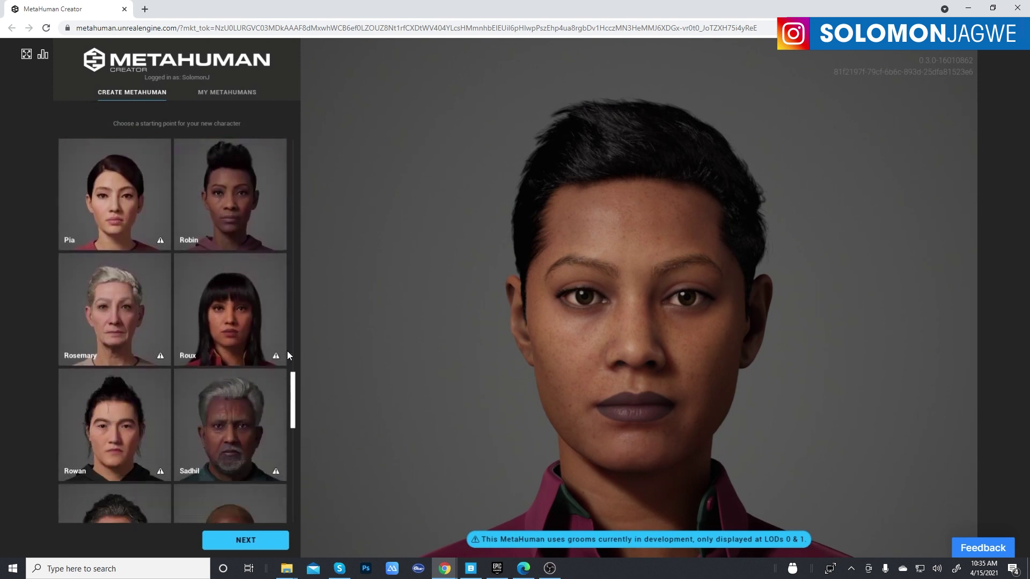
scroll(287, 351, "down", 5)
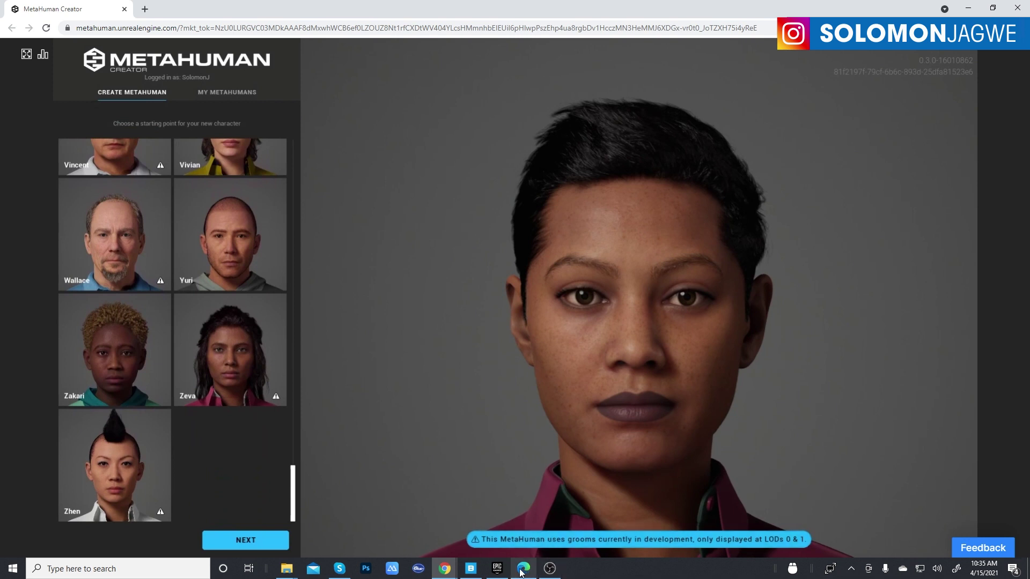
left_click(471, 569)
scroll(614, 301, "up", 1)
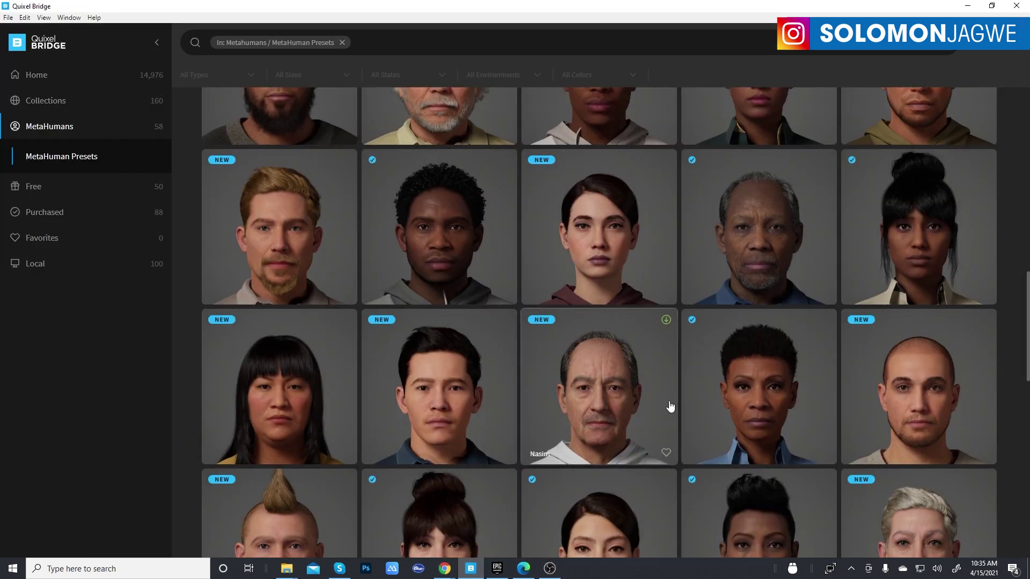
mouse_move(445, 571)
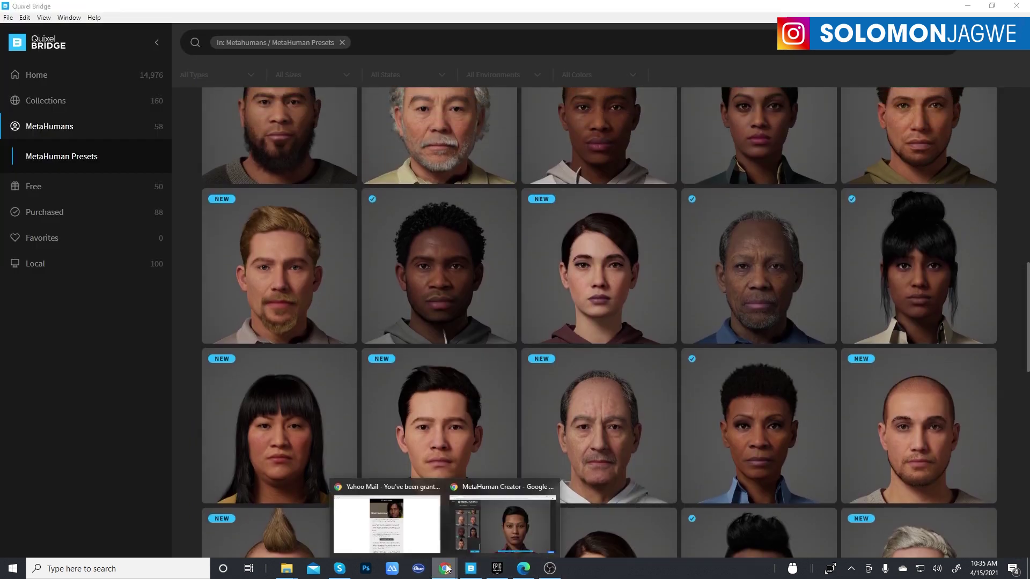
Switch back to MetaHuman Creator in Chrome and select Emory as the starting point for the new character.
left_click(475, 493)
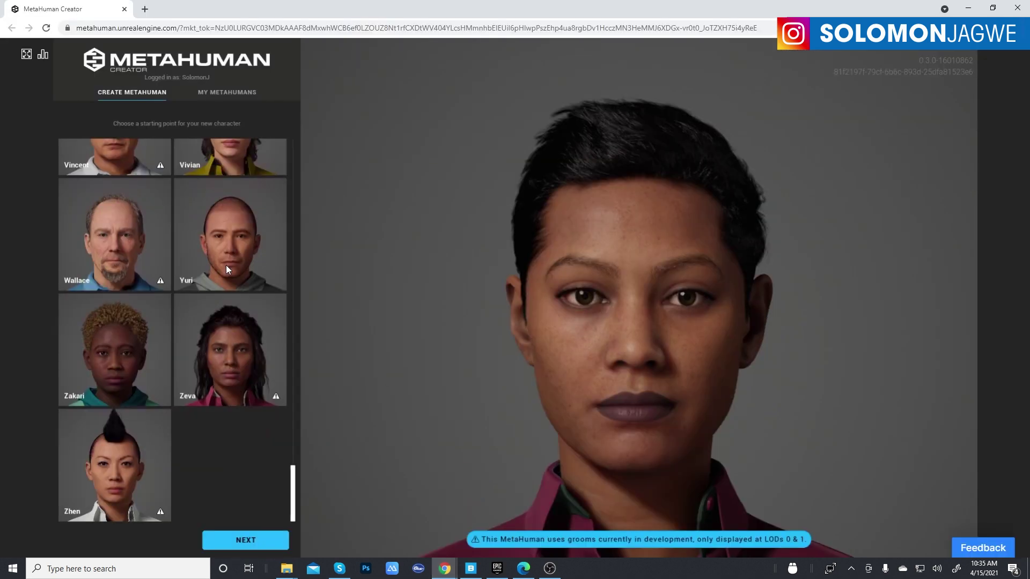
scroll(250, 290, "up", 15)
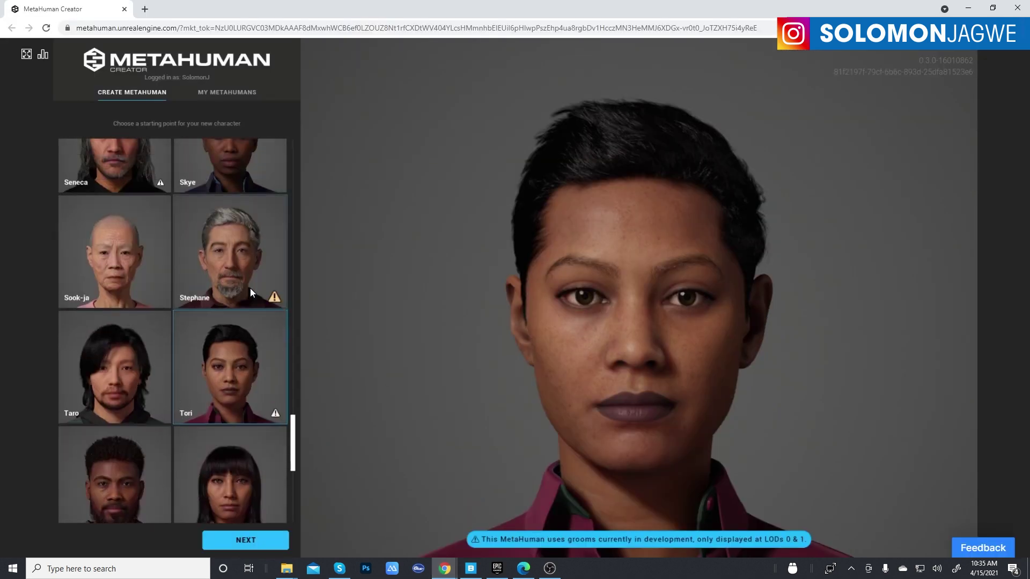
scroll(250, 292, "up", 15)
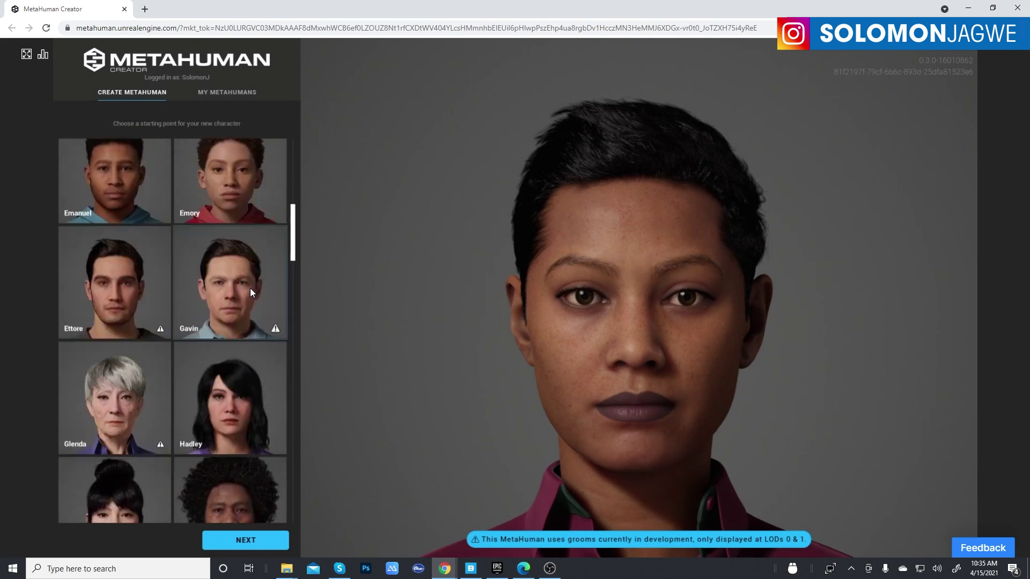
scroll(250, 292, "up", 5)
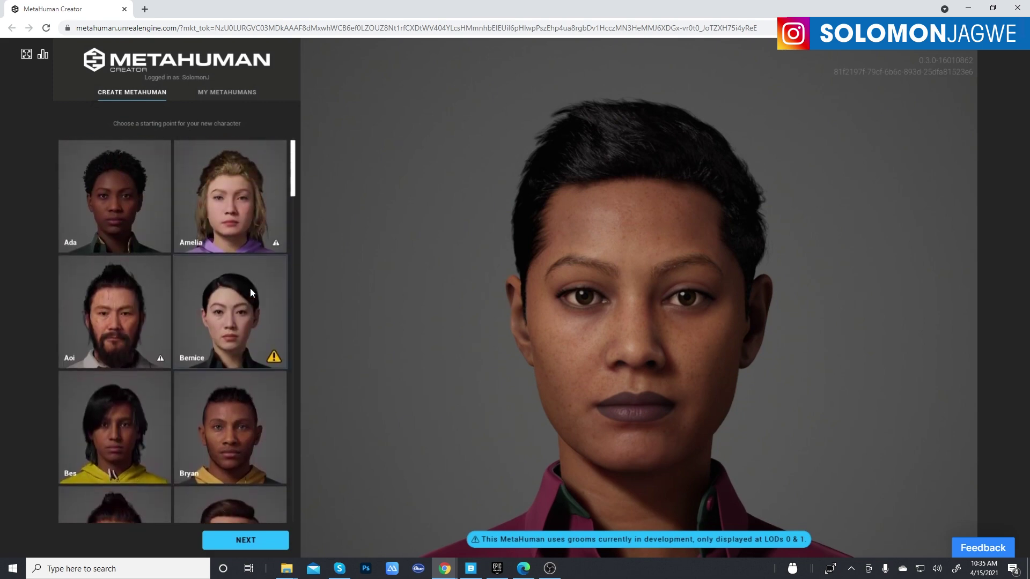
left_click_drag(294, 187, 295, 230)
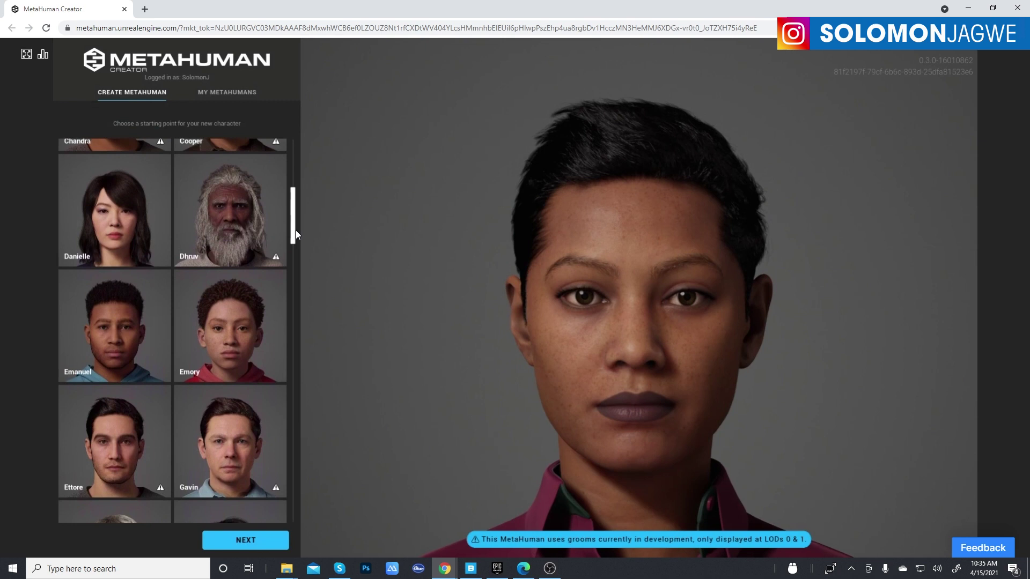
left_click(239, 349)
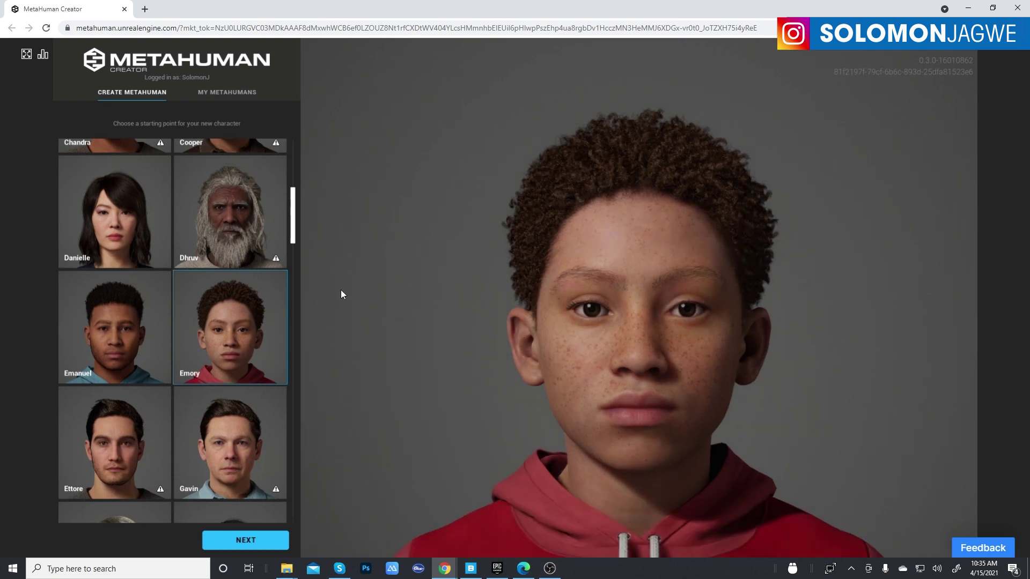
Look over the other starting characters through the end of the list, and create the new MetaHuman from Emory.
left_click_drag(293, 232, 294, 170)
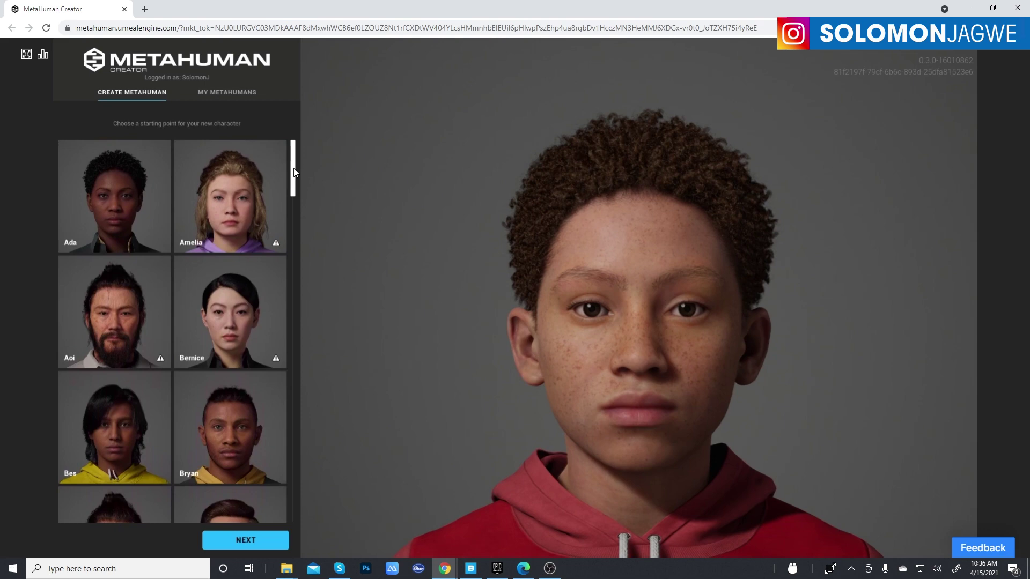
left_click_drag(294, 171, 294, 476)
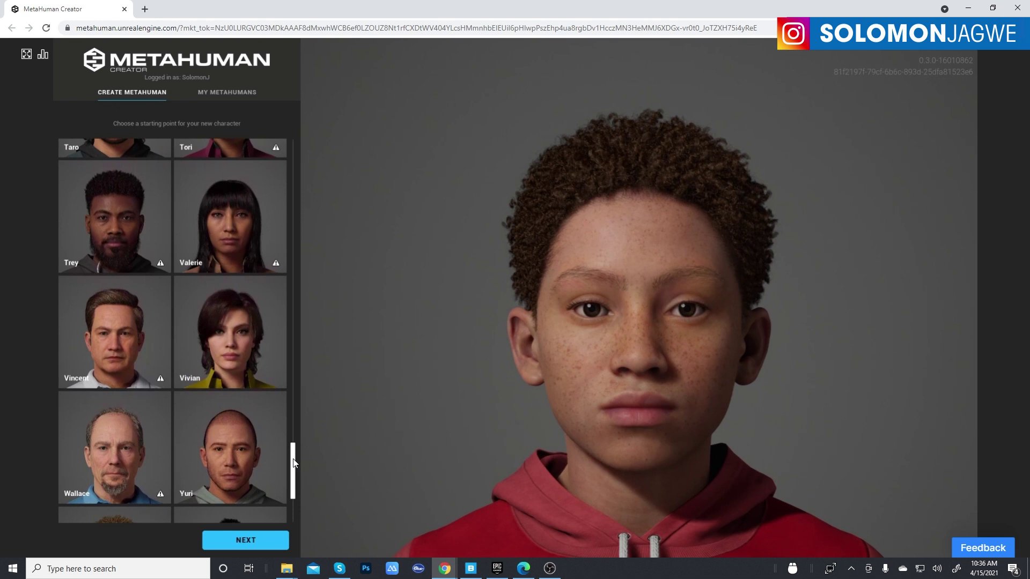
left_click_drag(294, 464, 295, 392)
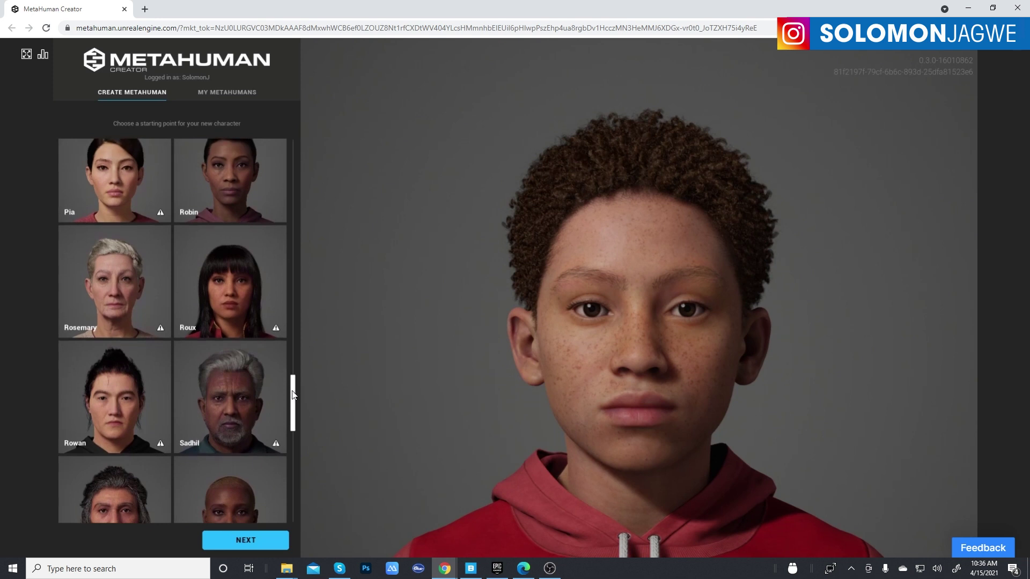
left_click_drag(295, 395, 292, 369)
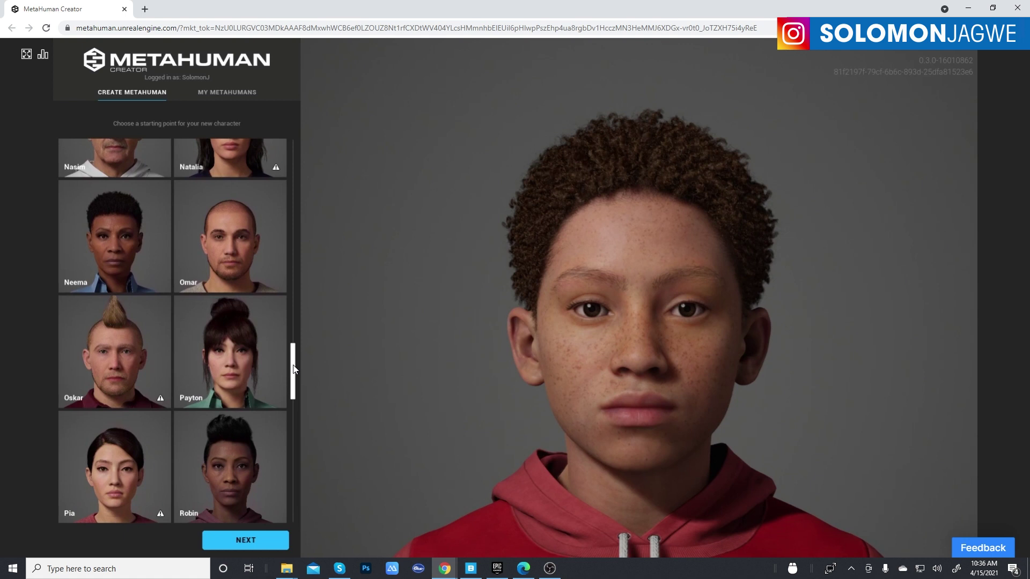
left_click(252, 542)
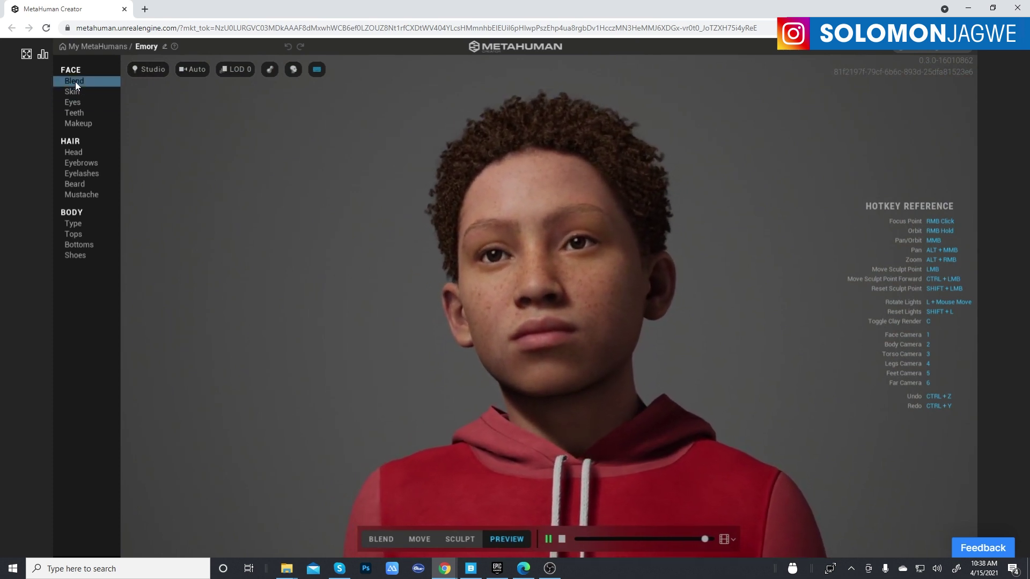
Set the lighting environment to Indoor and examine Emory's face up close from another angle.
left_click(153, 69)
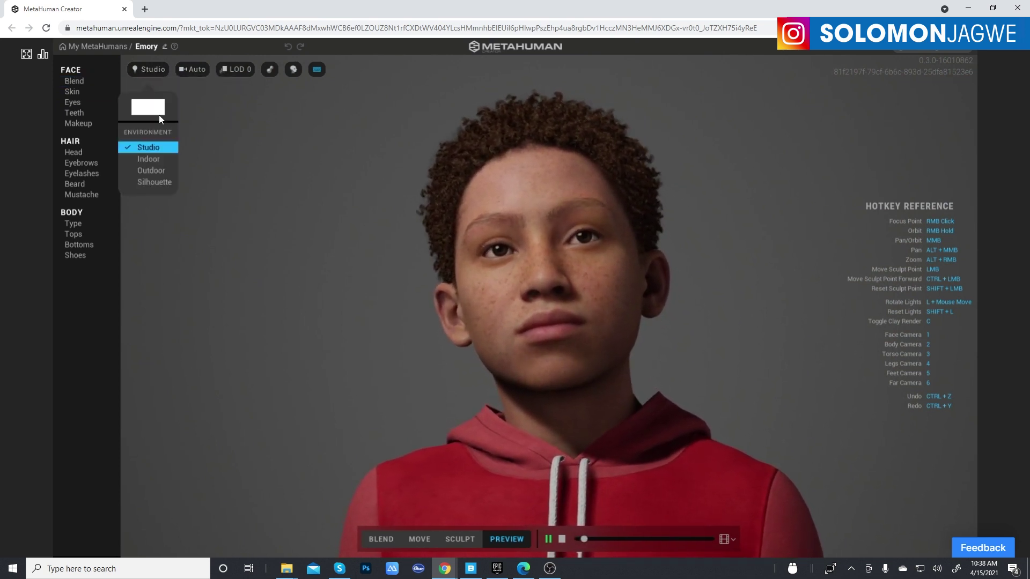
left_click(153, 161)
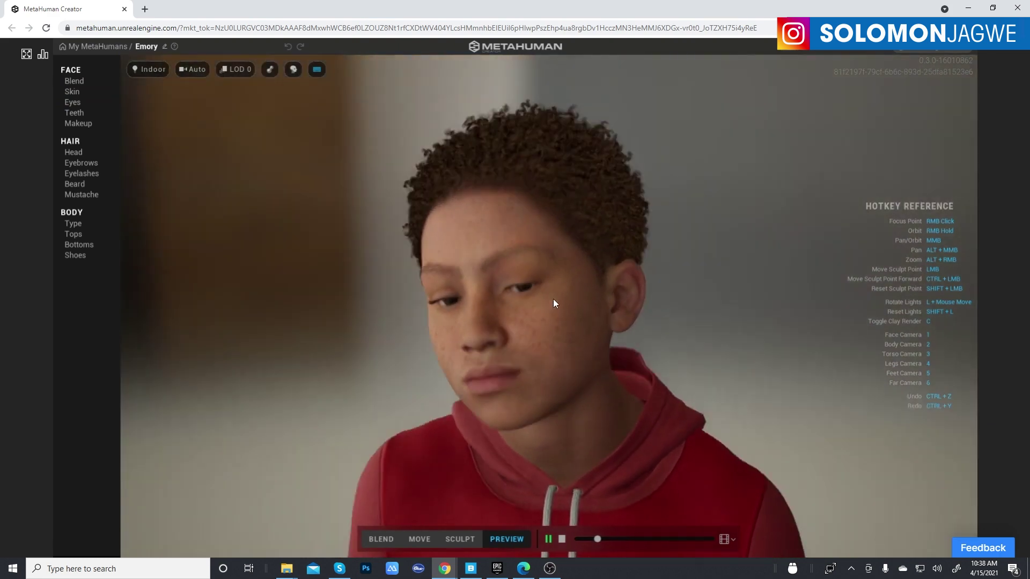
right_click_drag(553, 299, 454, 269)
scroll(614, 282, "up", 5)
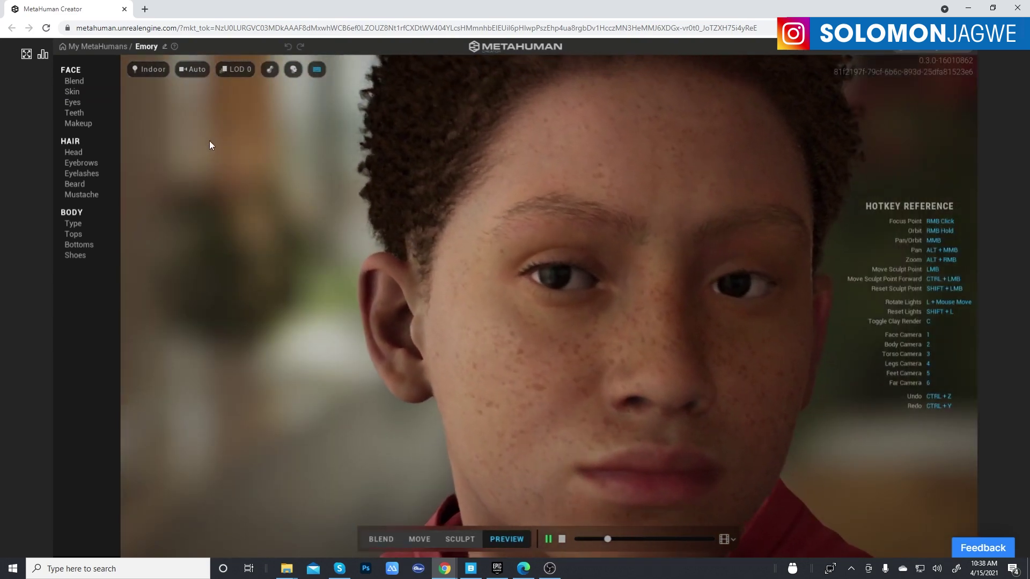
Preview Emory in the Outdoor environment and in the Silhouette environment, bringing the body outline into view.
left_click(153, 71)
left_click(161, 173)
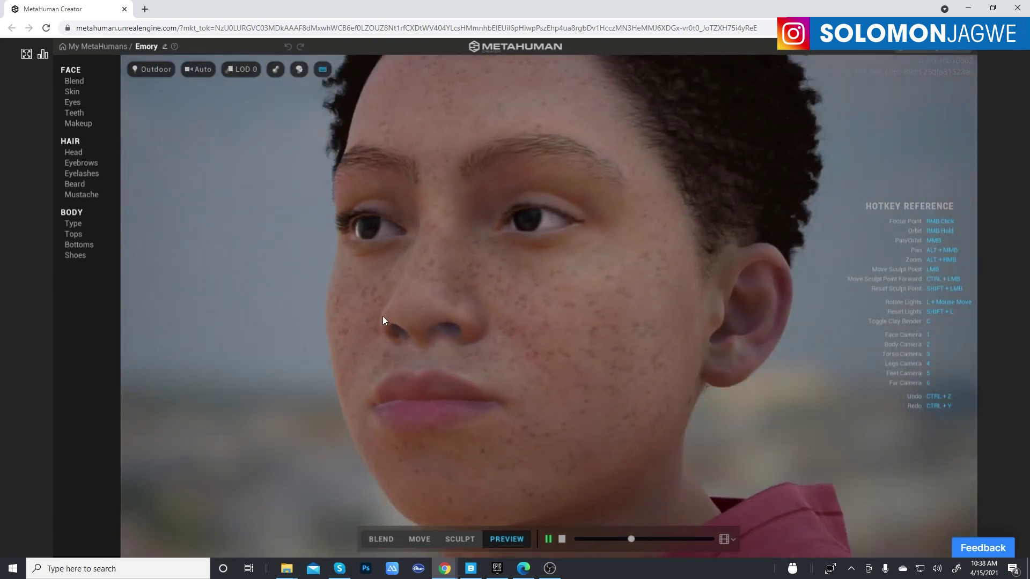
left_click(152, 71)
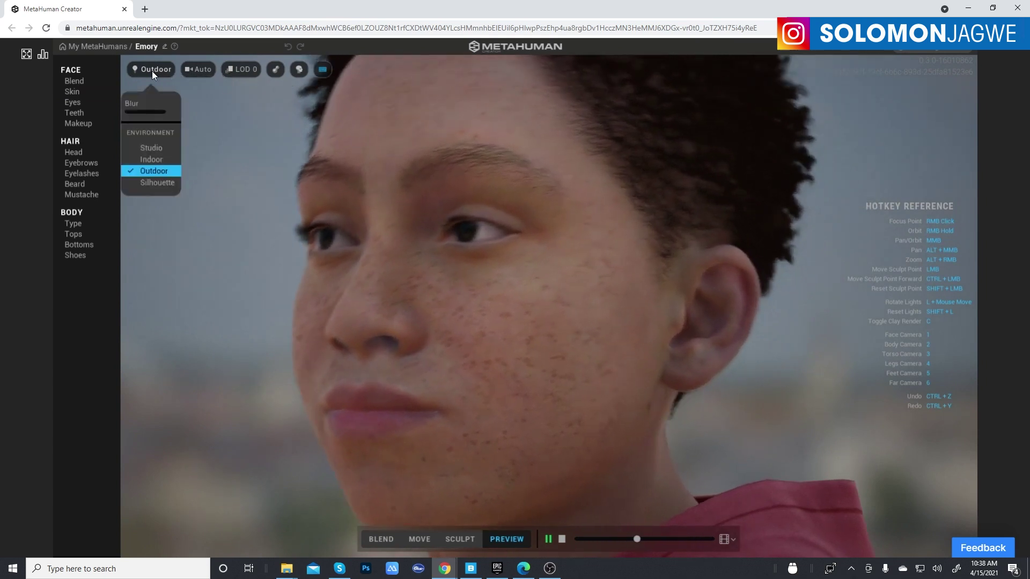
left_click(156, 183)
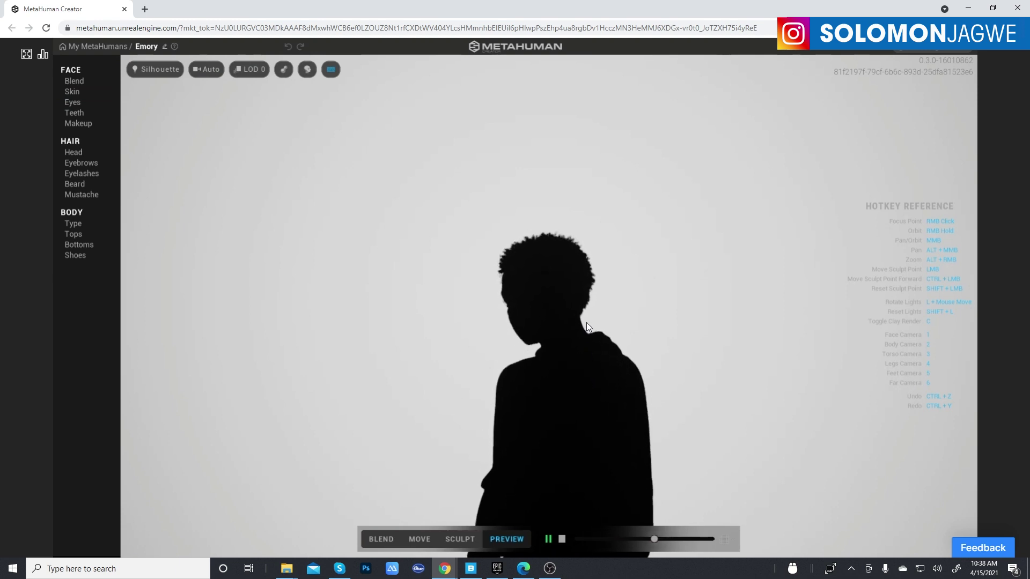
middle_click_drag(595, 381, 577, 251)
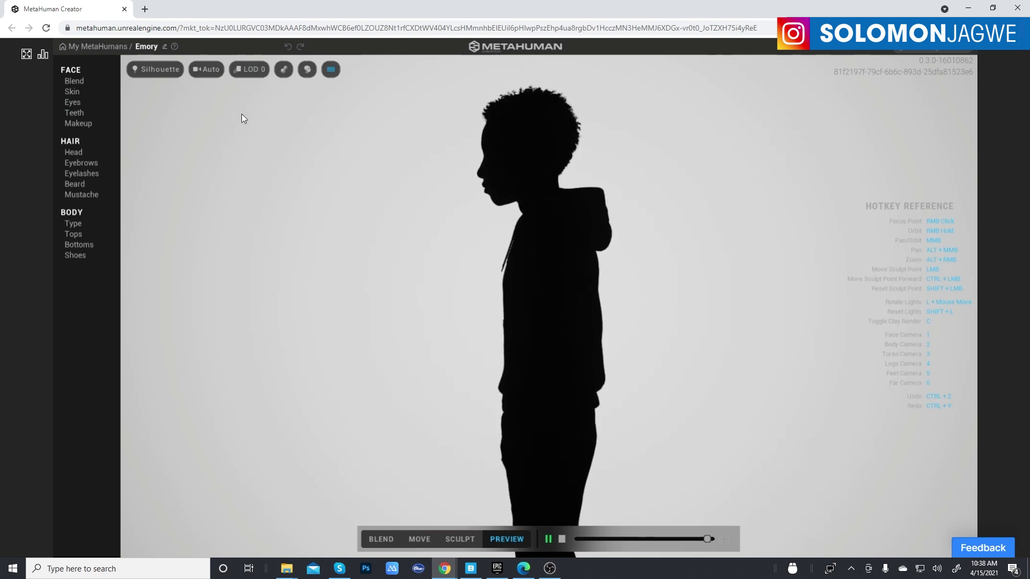
Switch the camera to the Face view and set the lighting environment back to Studio.
left_click(208, 70)
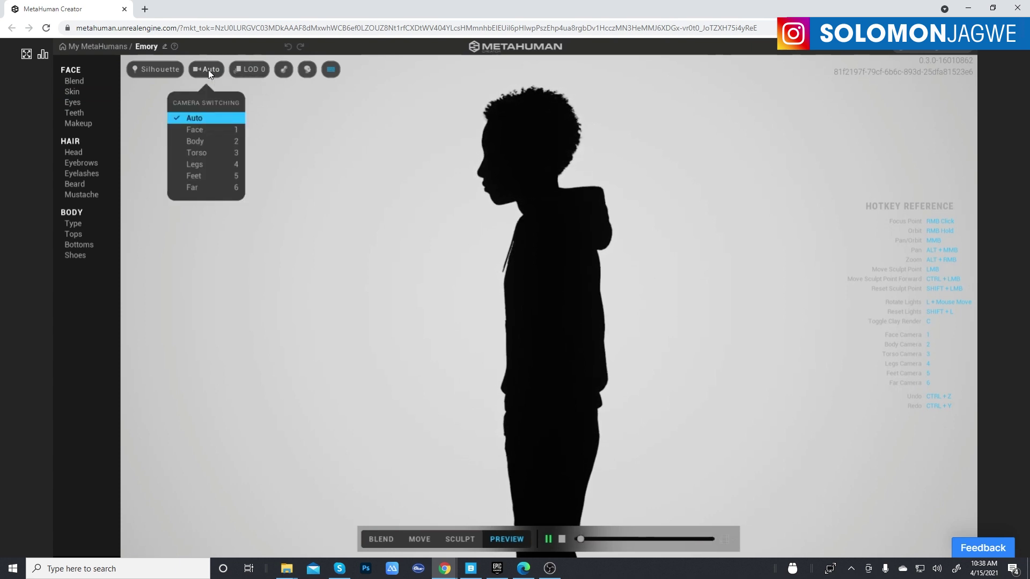
left_click(199, 130)
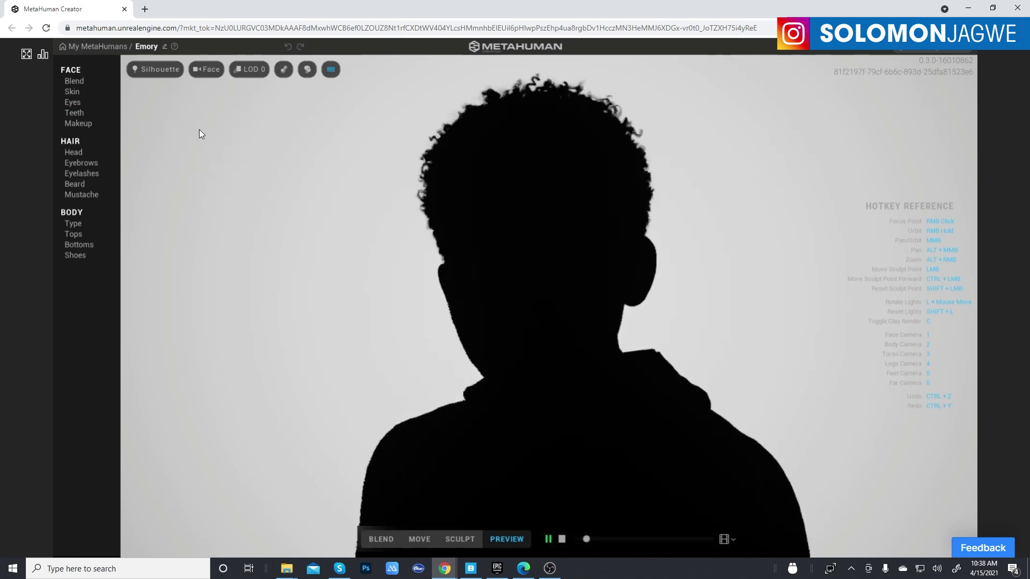
left_click(151, 71)
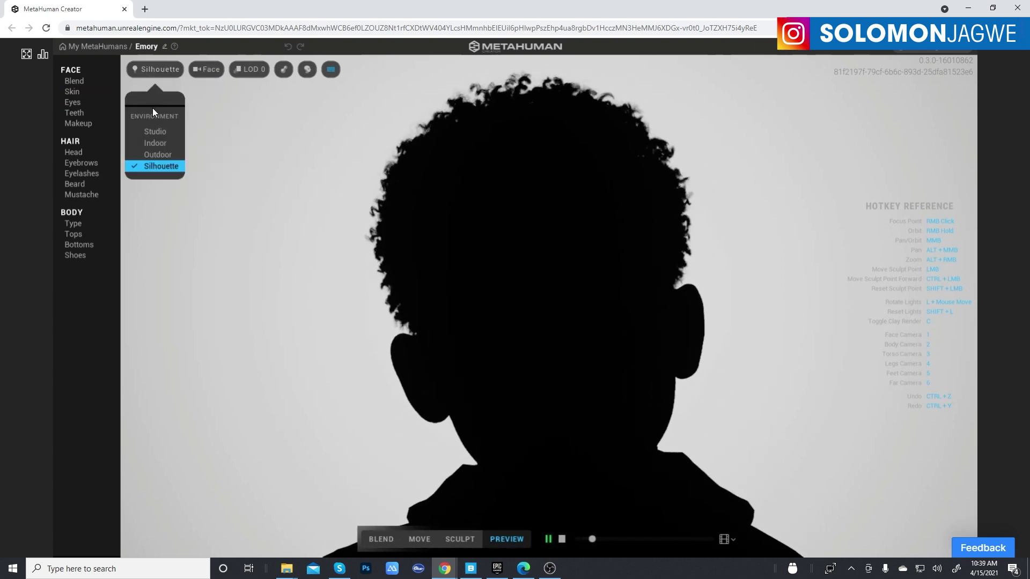
left_click(156, 132)
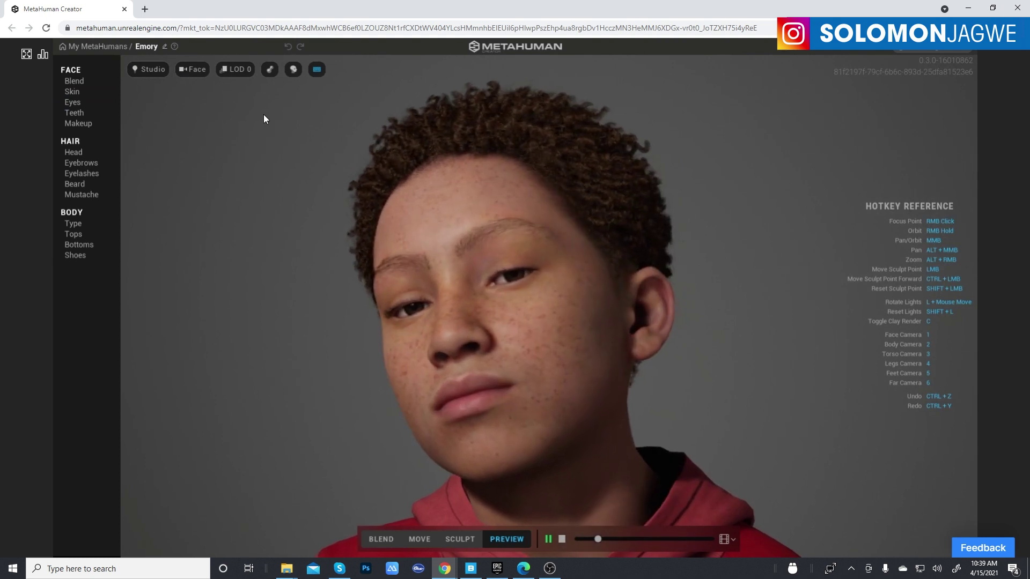
View Emory through the Body, Torso and Legs cameras in turn.
left_click(201, 70)
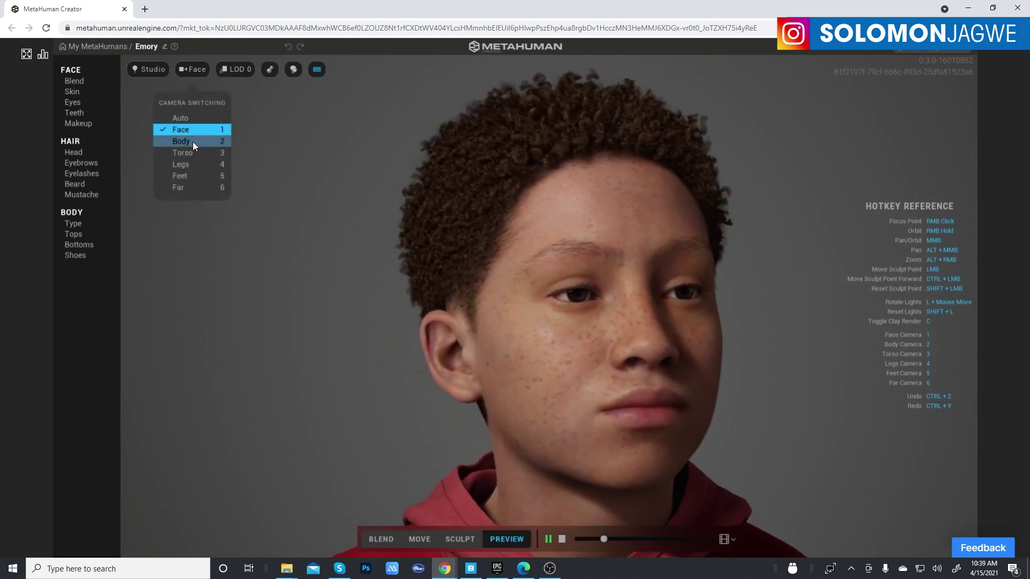
left_click(192, 141)
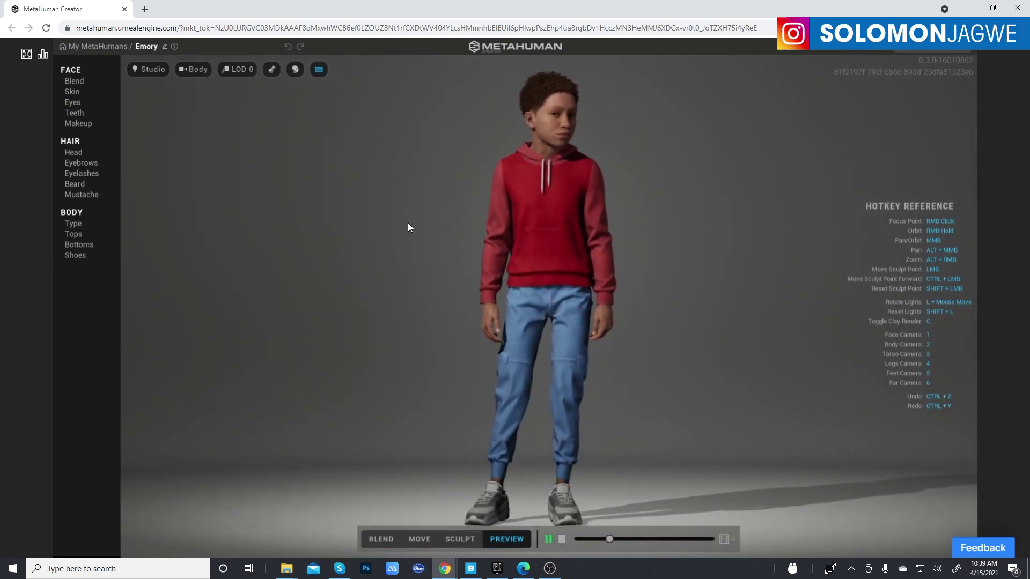
mouse_move(557, 255)
right_mouse_down()
mouse_move(786, 266)
mouse_move(765, 284)
mouse_move(221, 251)
mouse_move(551, 262)
right_mouse_up()
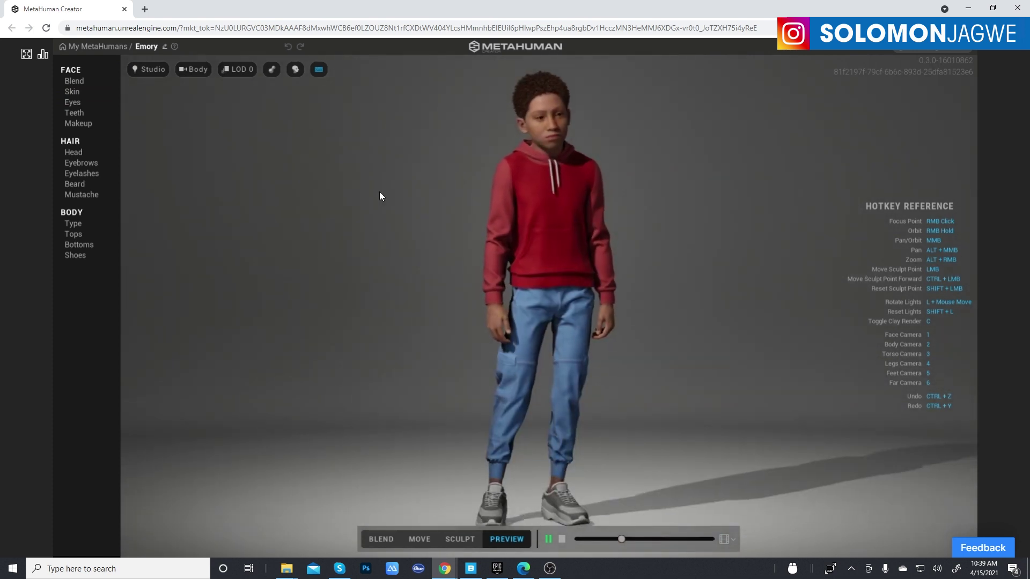
left_click(193, 69)
left_click(198, 154)
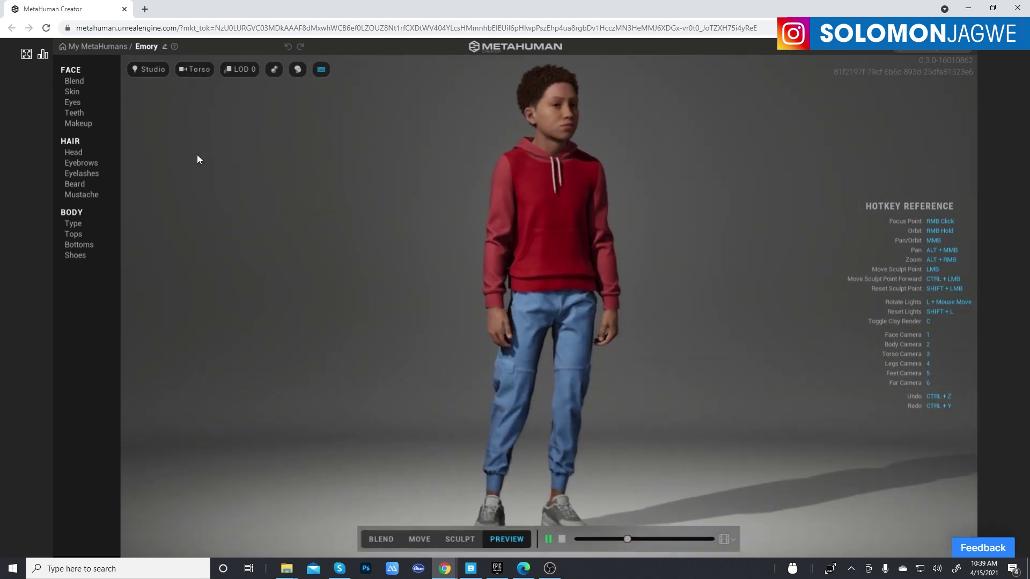
left_click(191, 75)
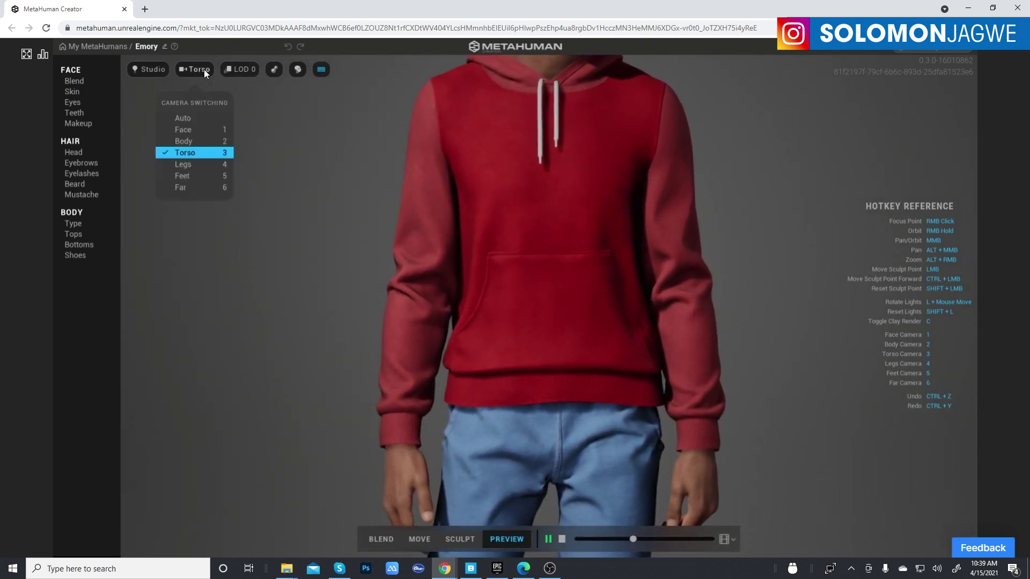
left_click(193, 166)
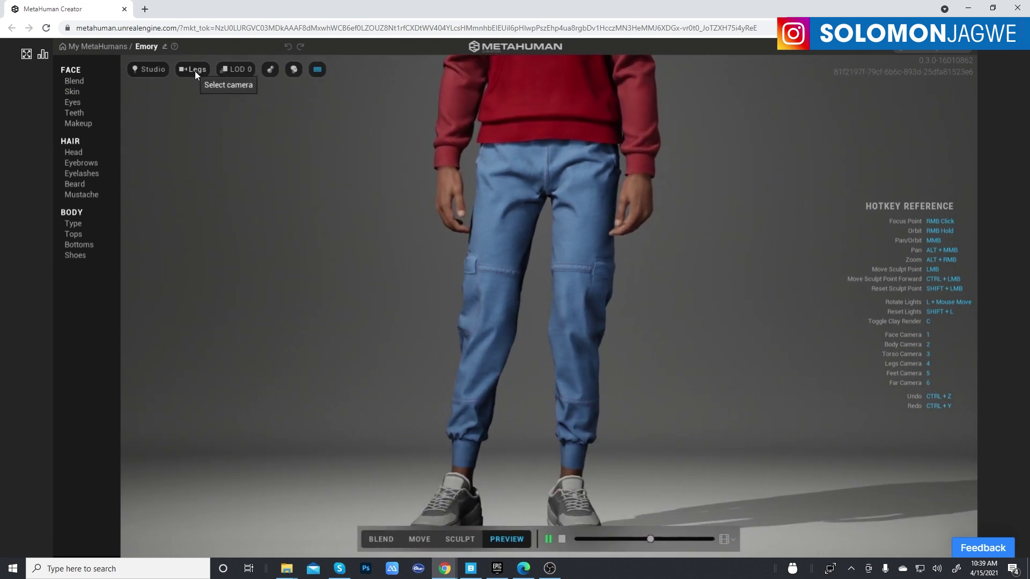
Set the level of detail to LOD 7 and inspect Emory from the legs up to the face.
left_click(246, 70)
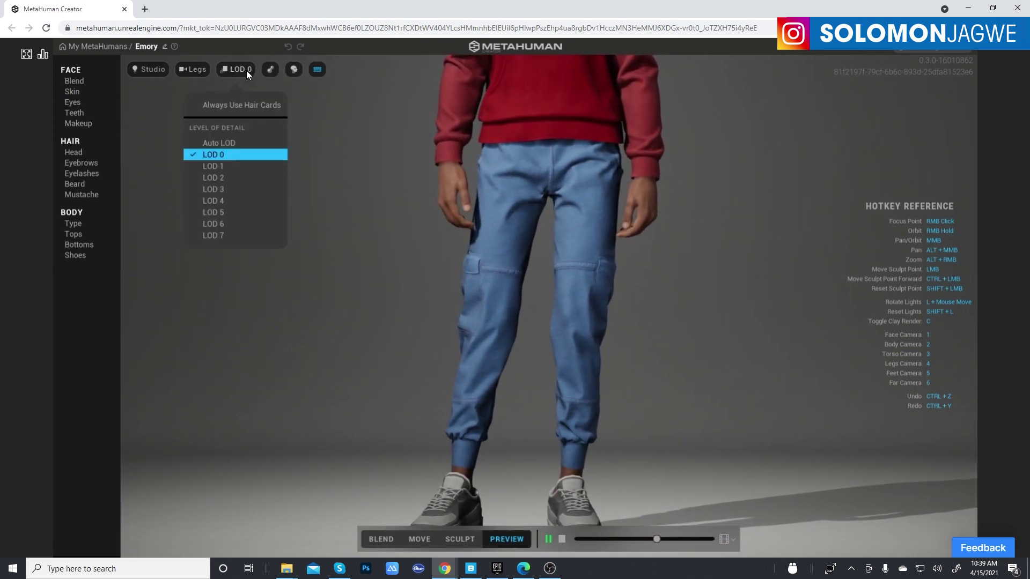
left_click(222, 235)
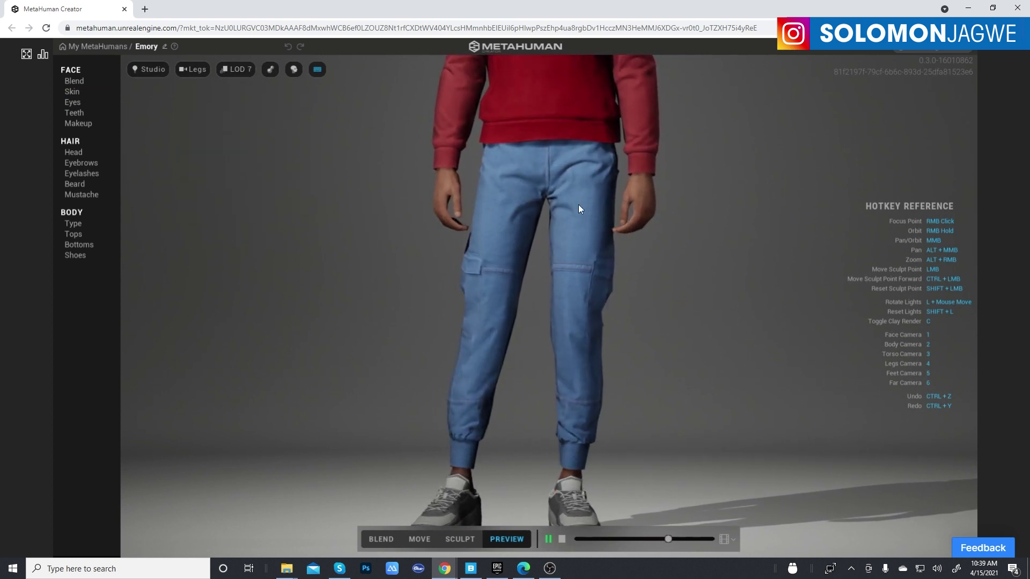
scroll(596, 160, "up", 3)
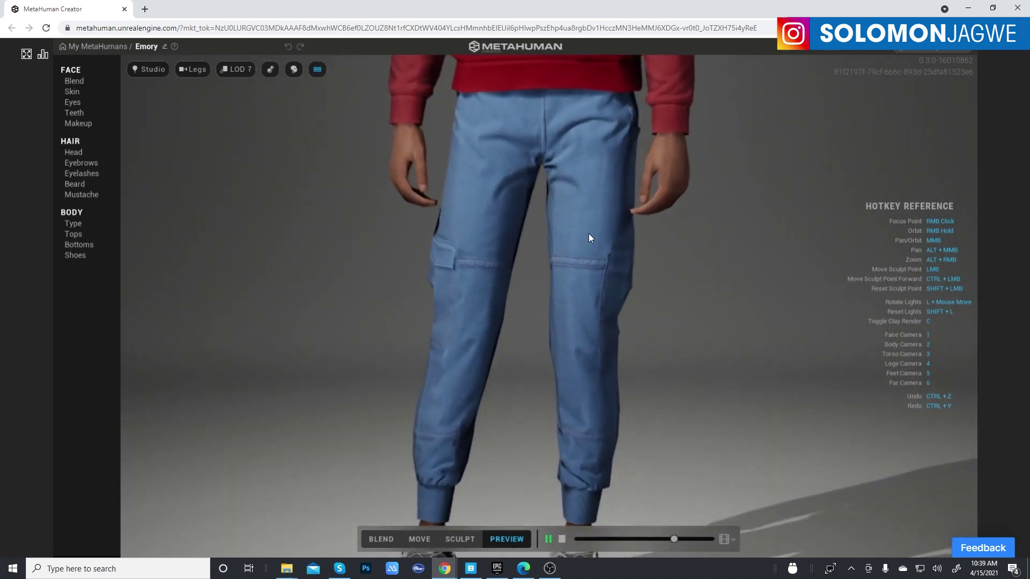
middle_click_drag(593, 169, 562, 395)
middle_click_drag(562, 258, 578, 391)
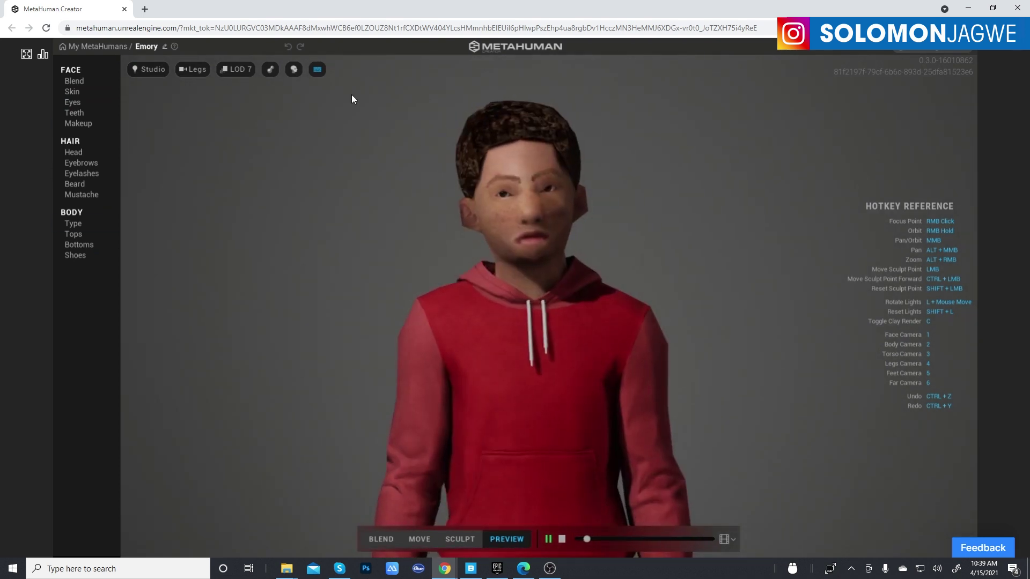
Set the level of detail to LOD 6 and view Emory from farther away.
left_click(244, 74)
left_click(222, 224)
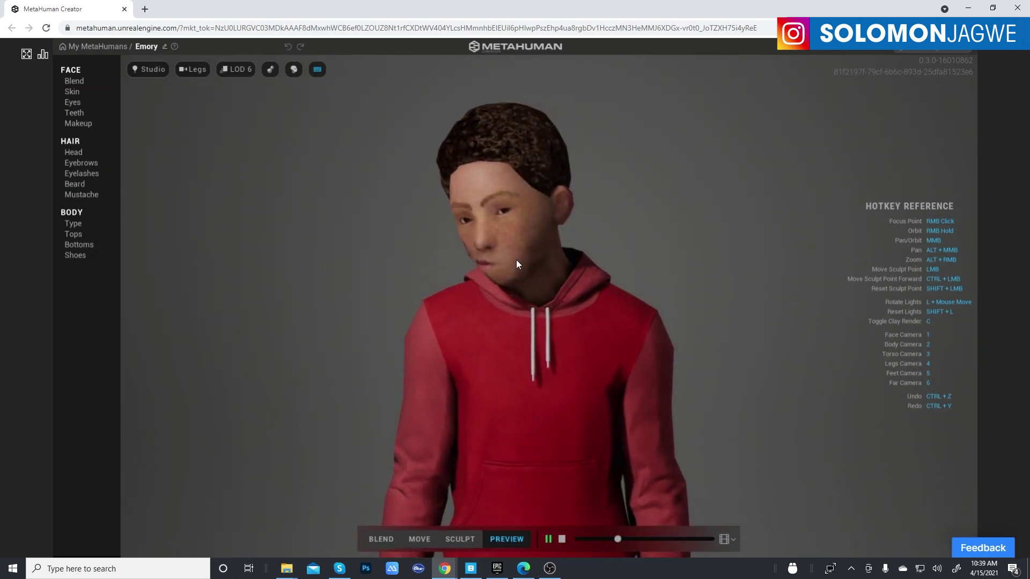
scroll(526, 256, "down", 5)
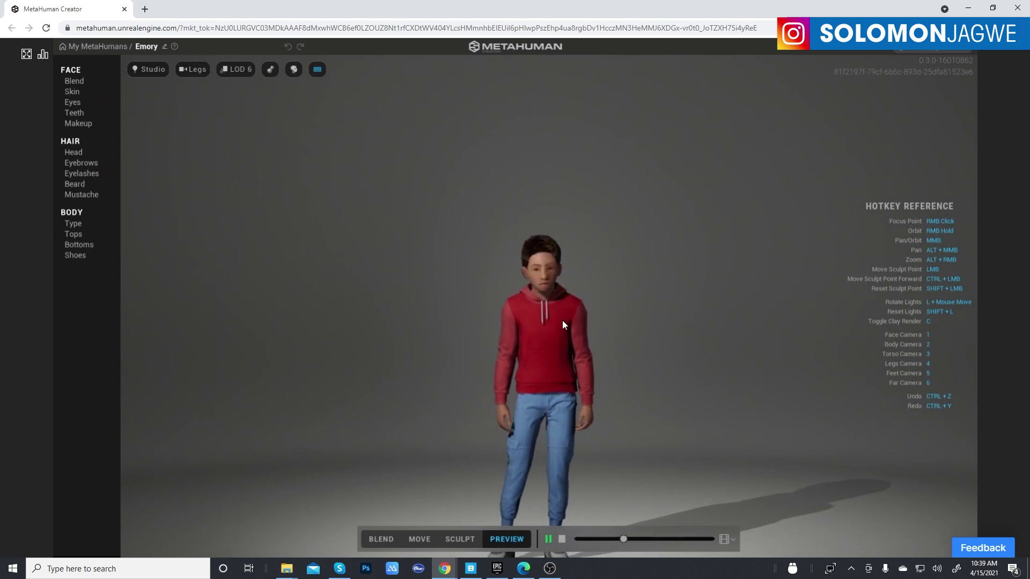
Set the level of detail to LOD 5 and inspect Emory's full figure, legs and upper body.
left_click(240, 69)
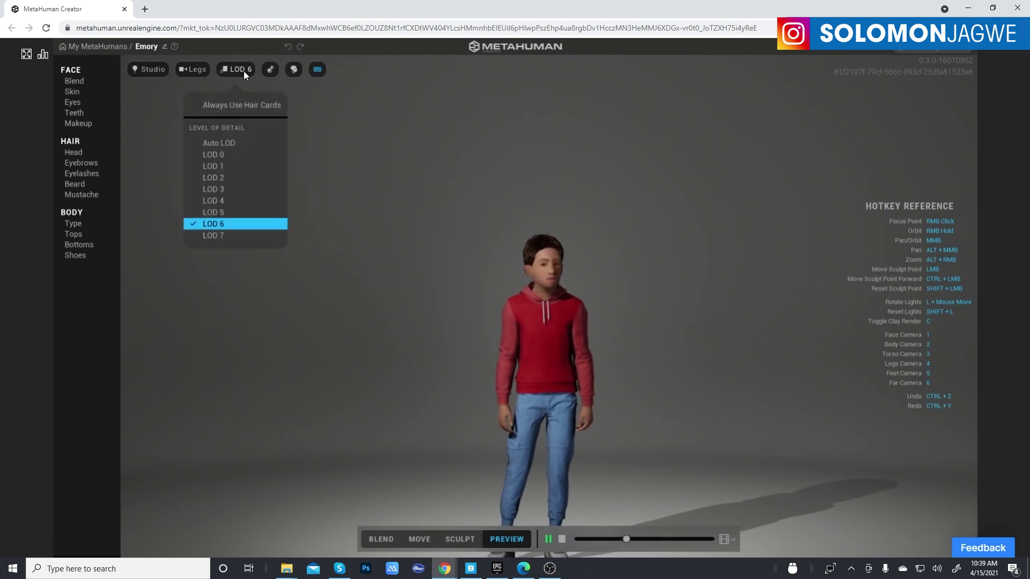
left_click(222, 212)
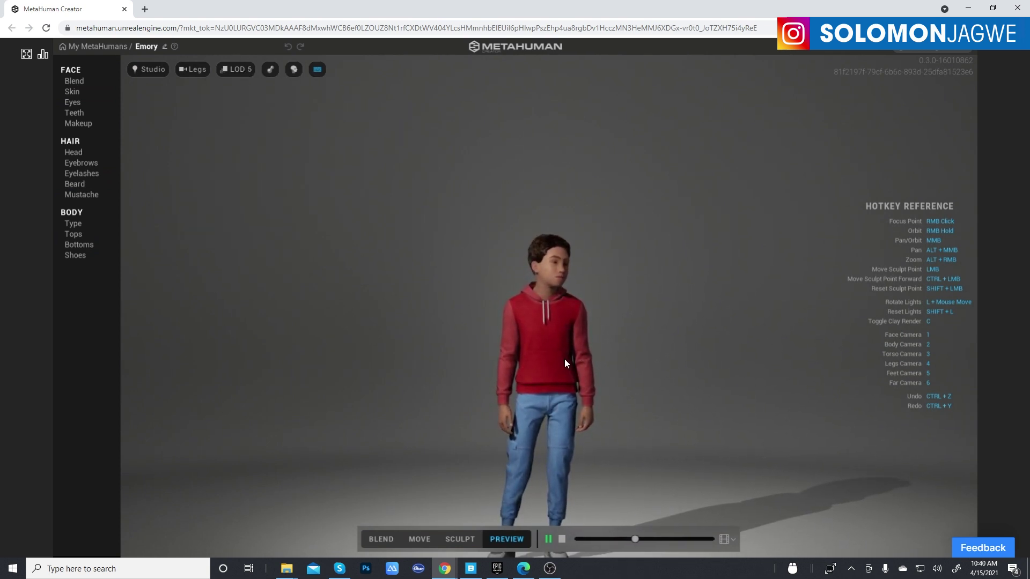
right_click_drag(565, 359, 555, 384)
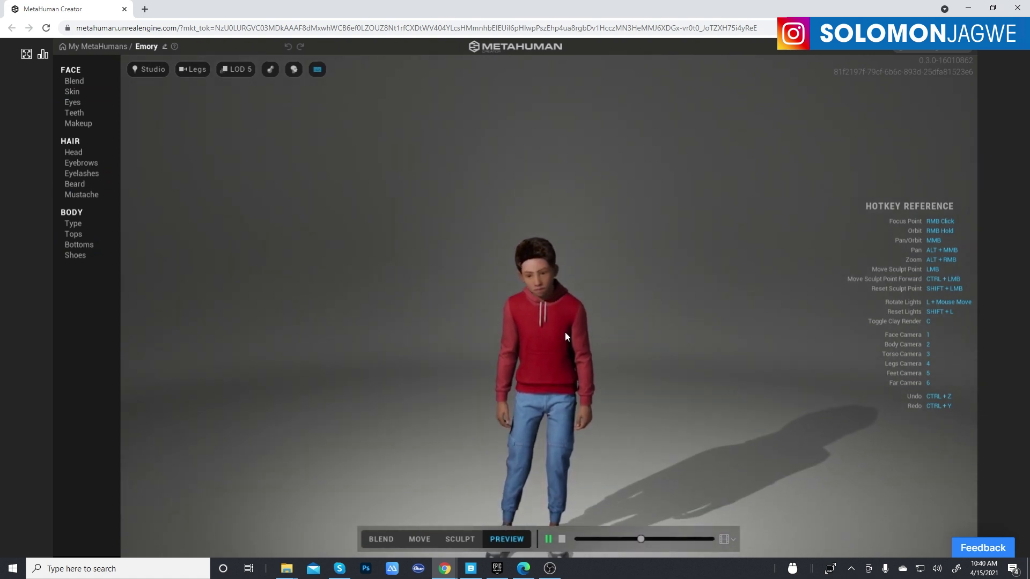
middle_click_drag(565, 332, 565, 225)
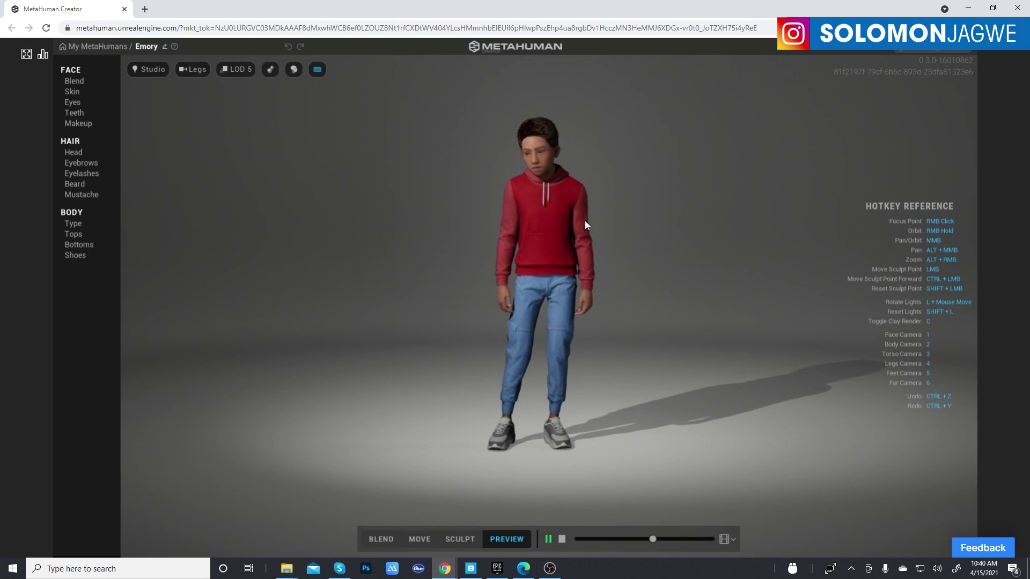
right_click_drag(561, 197, 417, 233)
key("4")
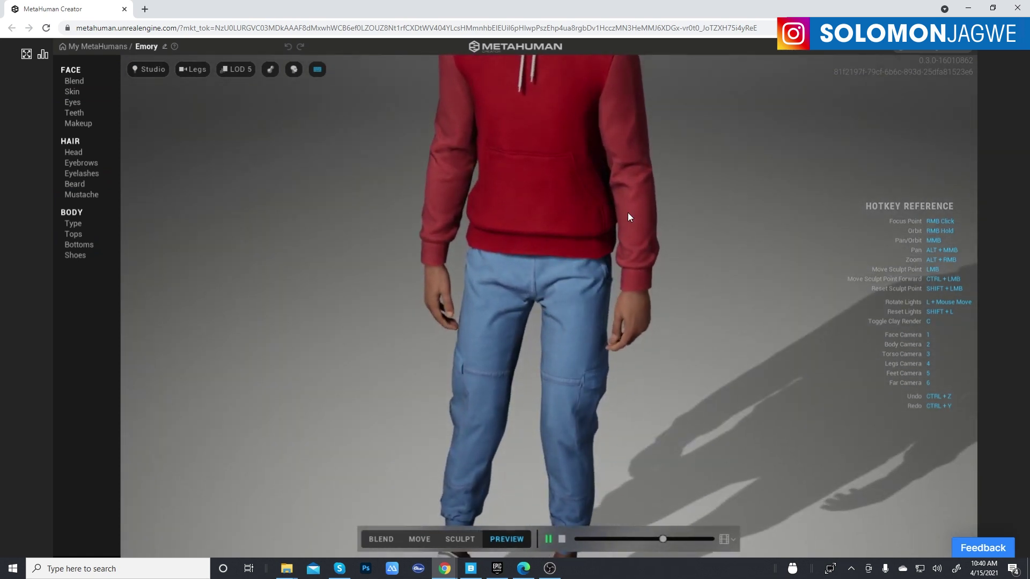
right_click(628, 212)
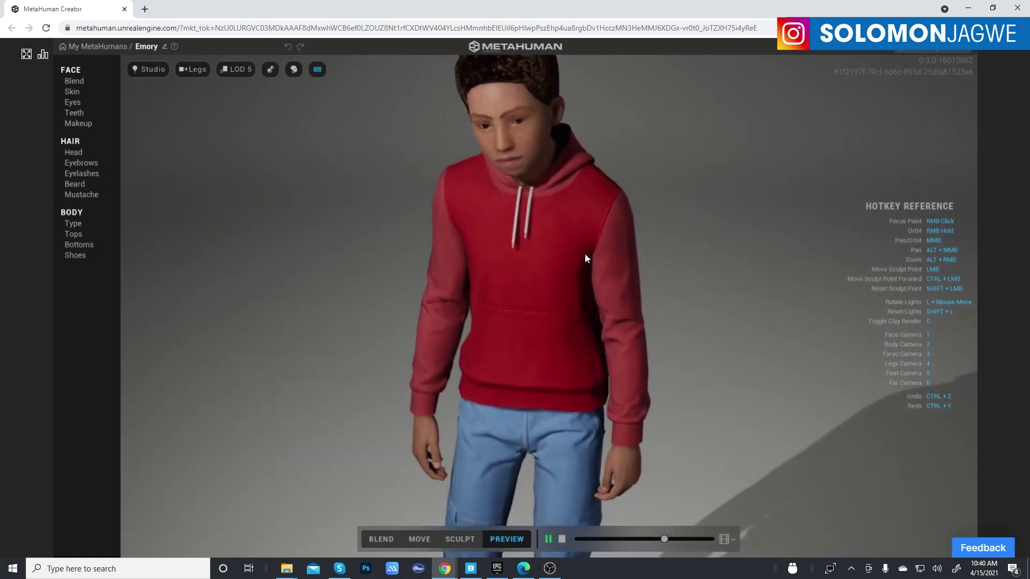
scroll(531, 212, "up", 1)
scroll(541, 247, "down", 1)
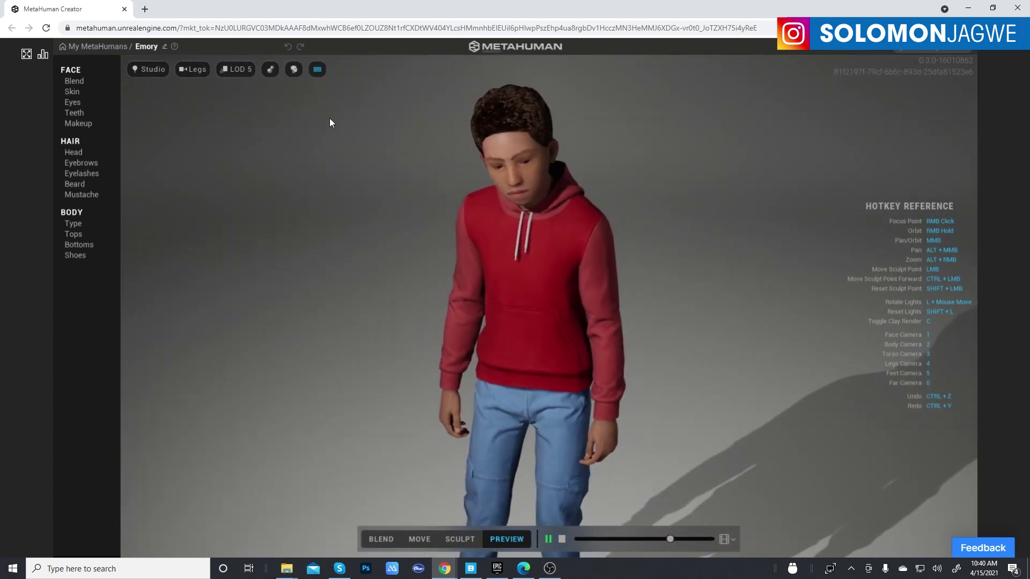
Turn on the clay material and hide the hair, and toggle the hotkey reference off and back on.
left_click(272, 72)
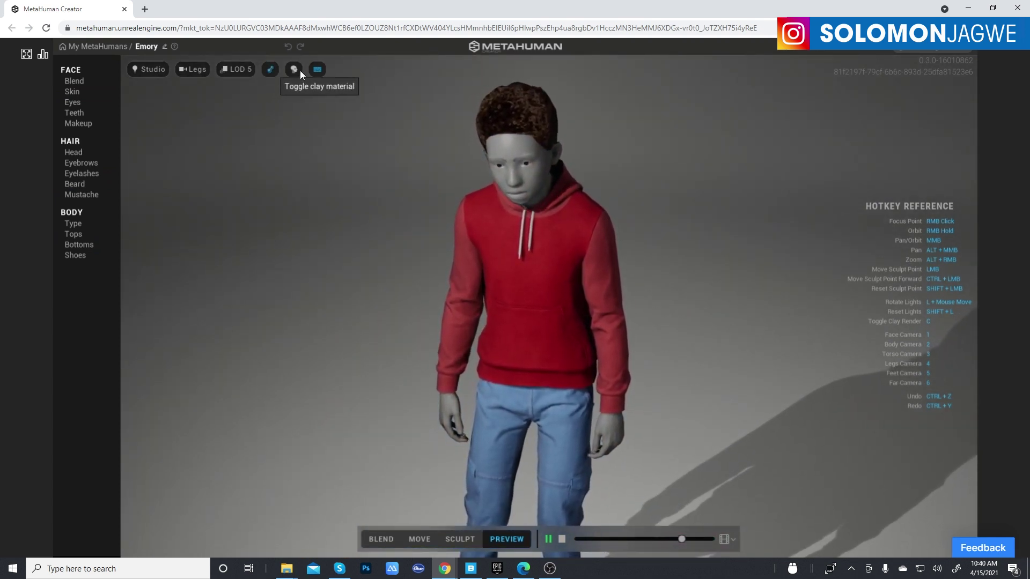
left_click(294, 70)
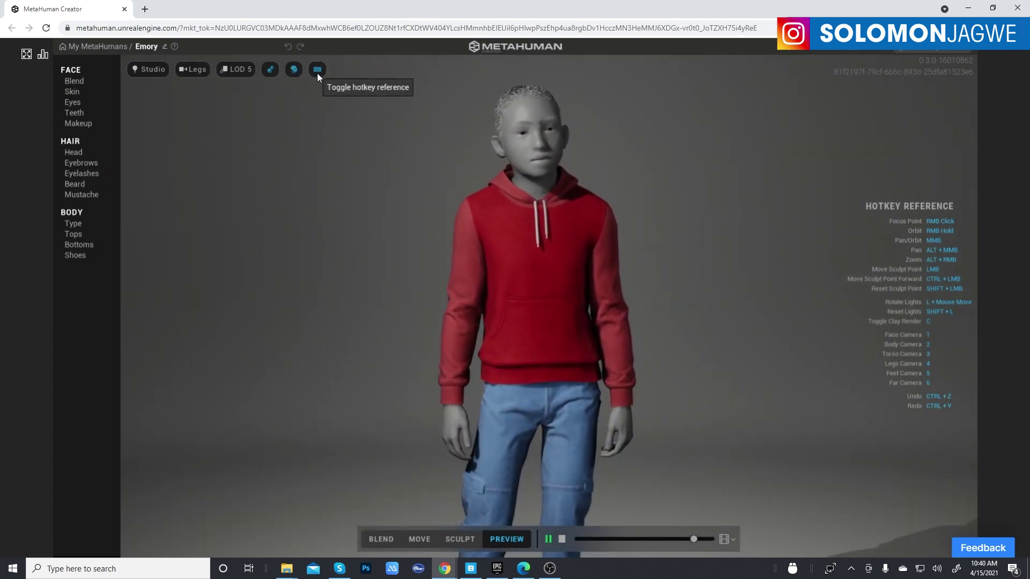
left_click(317, 73)
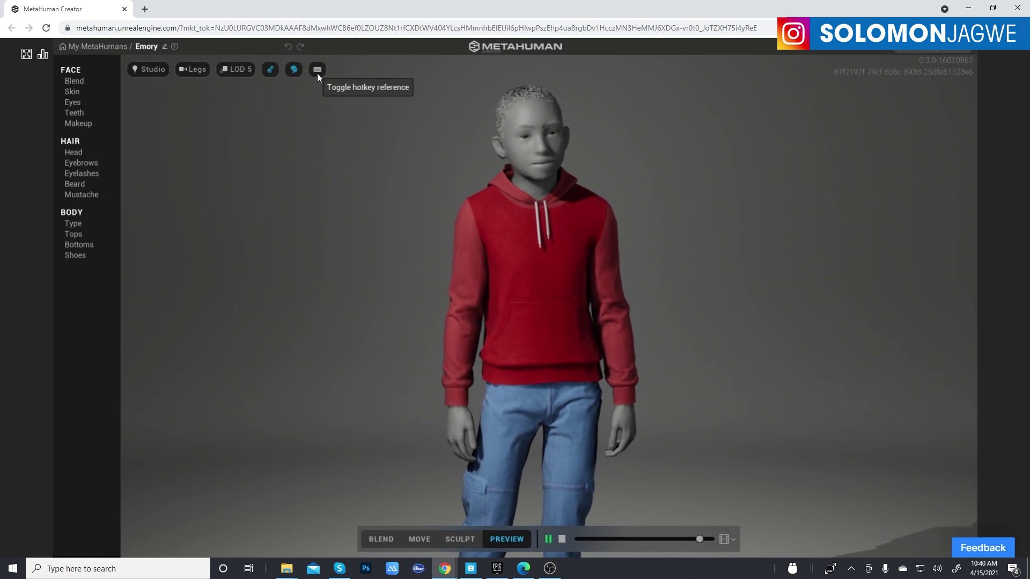
left_click(317, 73)
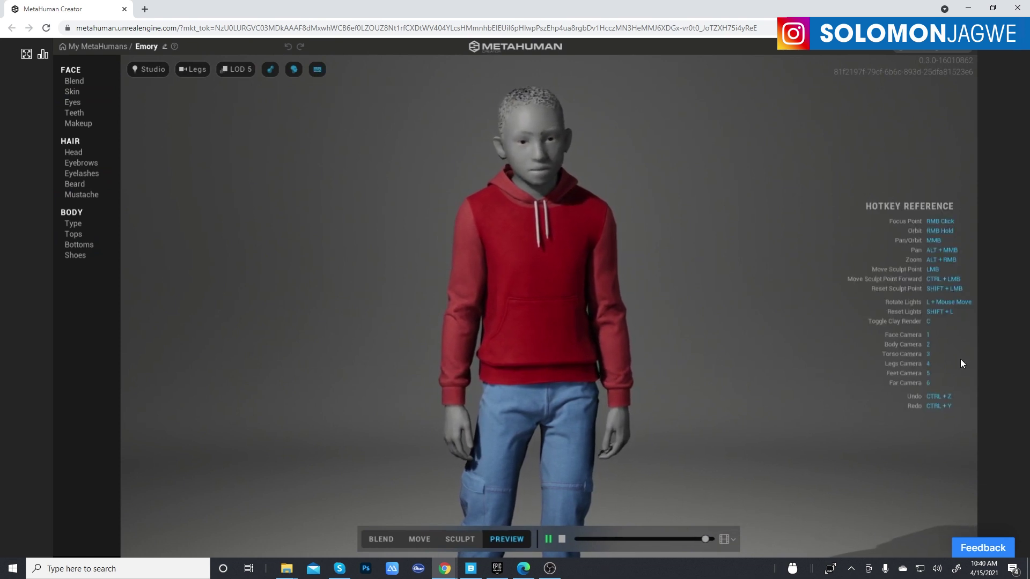
Set the preview animation to Face ROM and frame Emory's face up close.
left_click(733, 539)
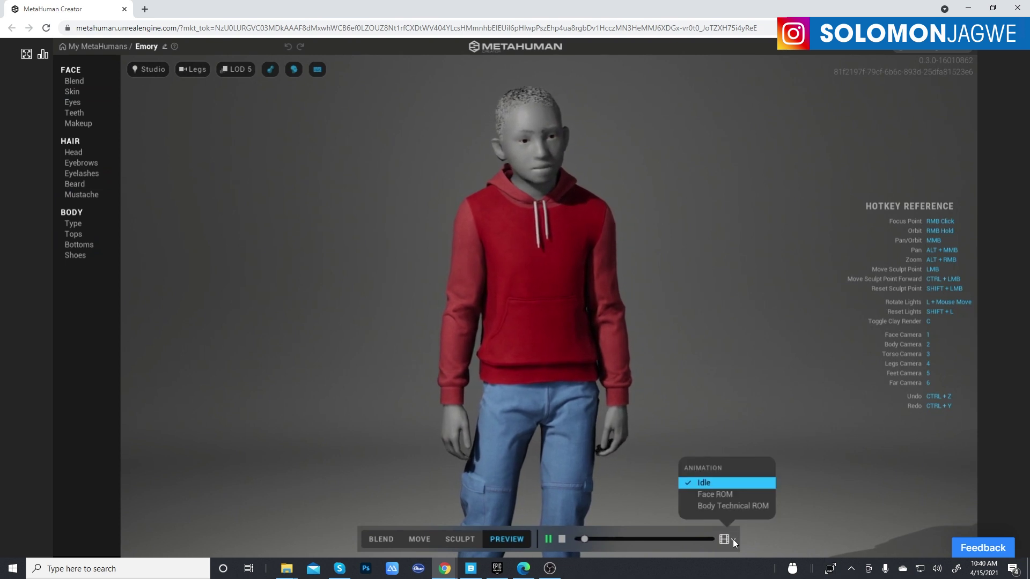
left_click(725, 495)
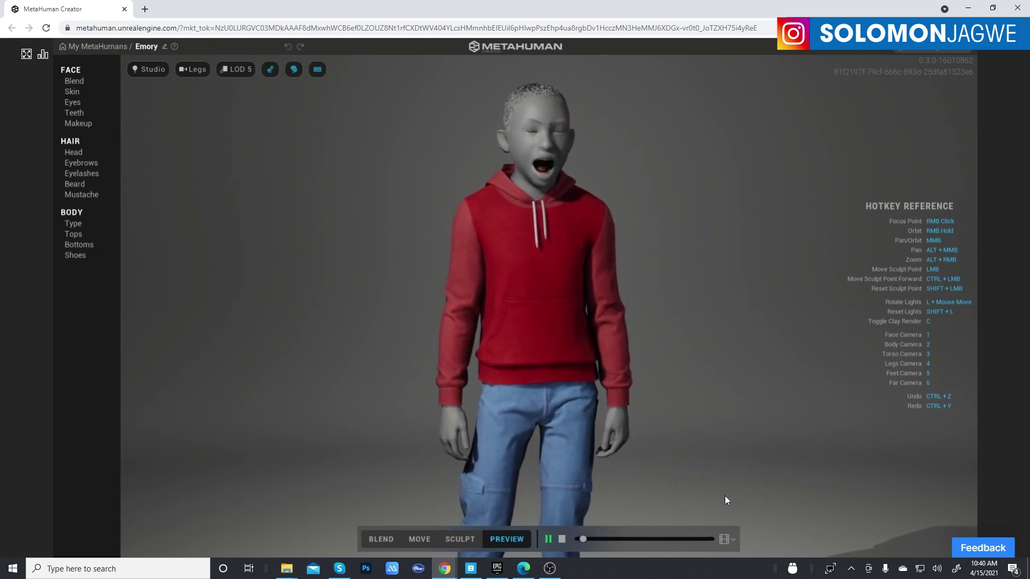
scroll(568, 197, "up", 5)
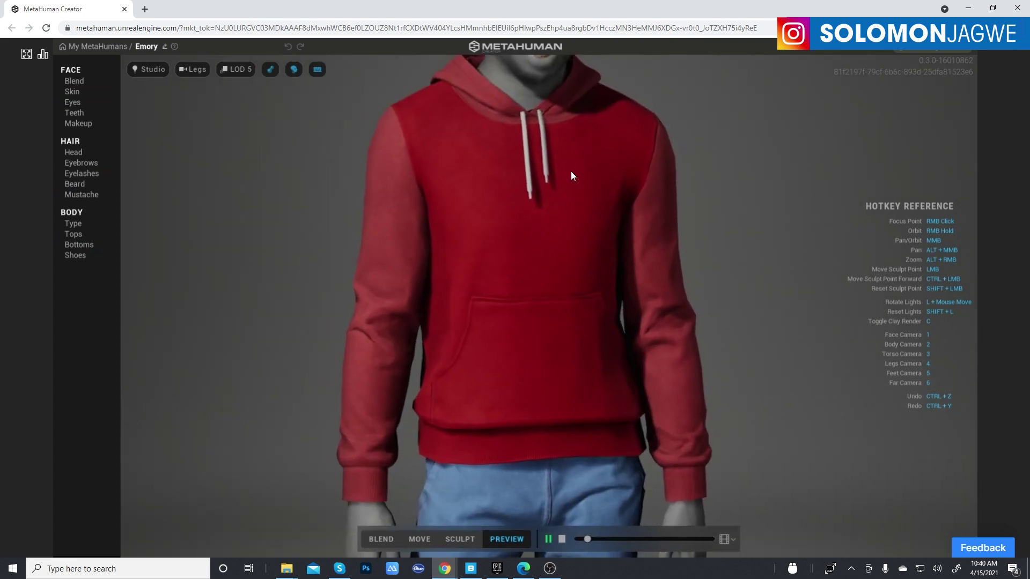
right_click_drag(571, 172, 542, 156)
middle_click_drag(541, 157, 545, 366)
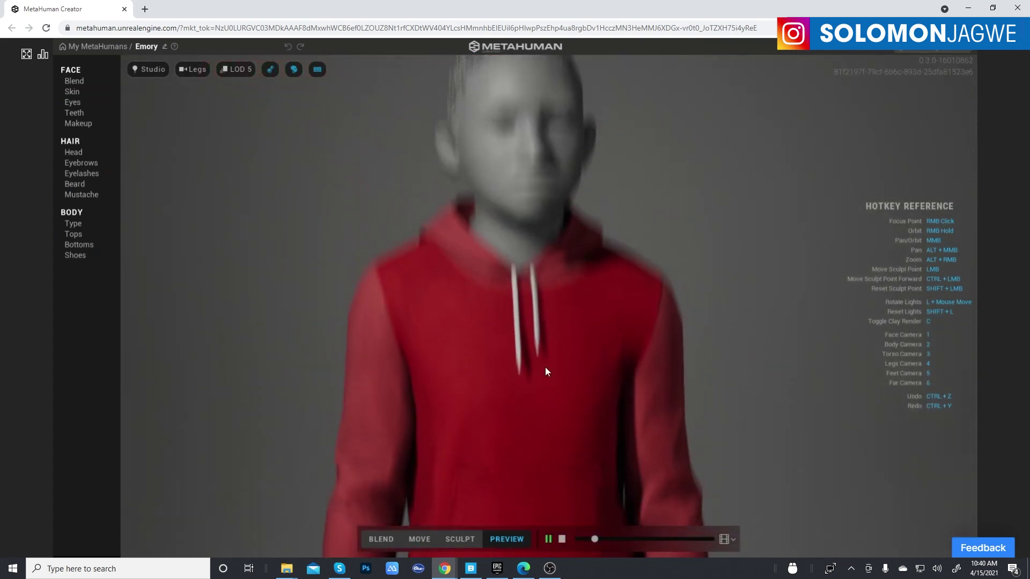
scroll(543, 363, "up", 3)
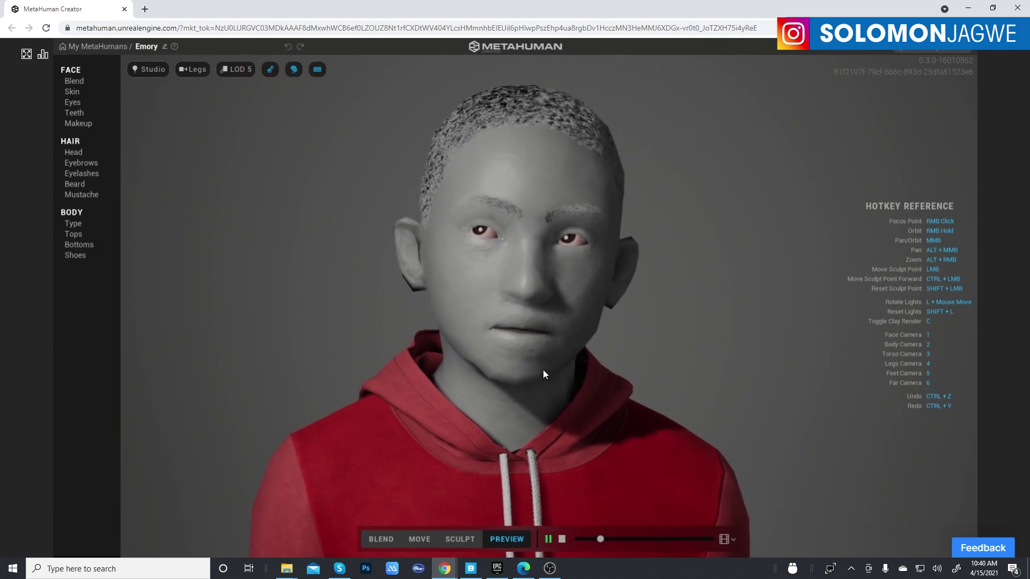
Set the level of detail to Auto LOD and inspect Emory's head from far away and in extreme close-up.
left_click(243, 71)
left_click(224, 145)
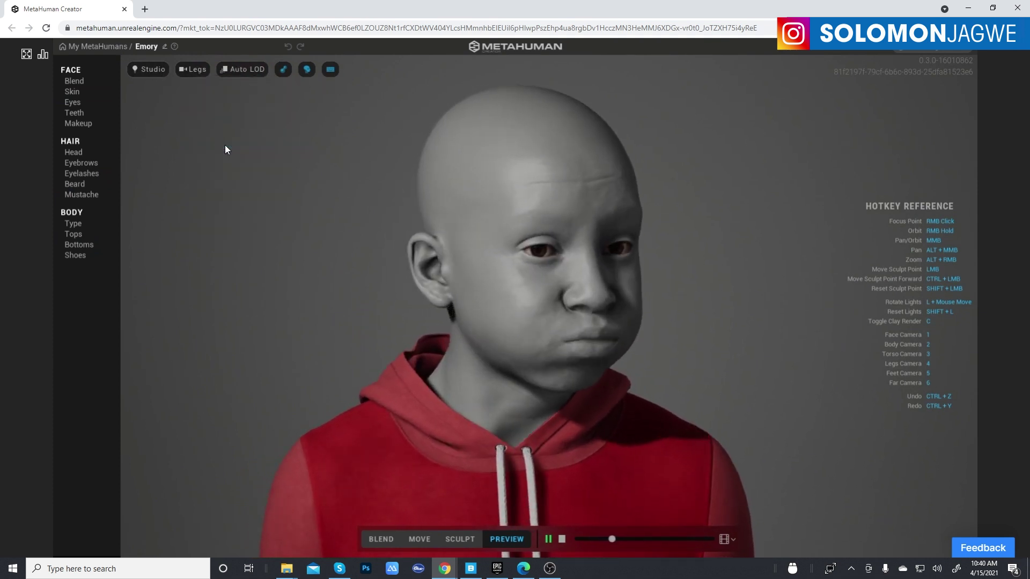
scroll(514, 349, "down", 3)
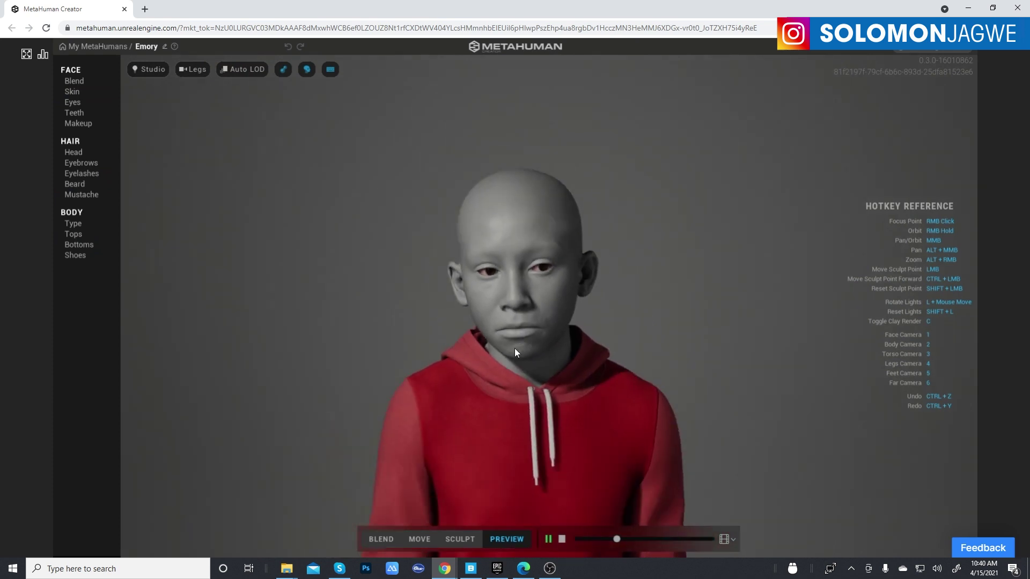
scroll(514, 353, "down", 5)
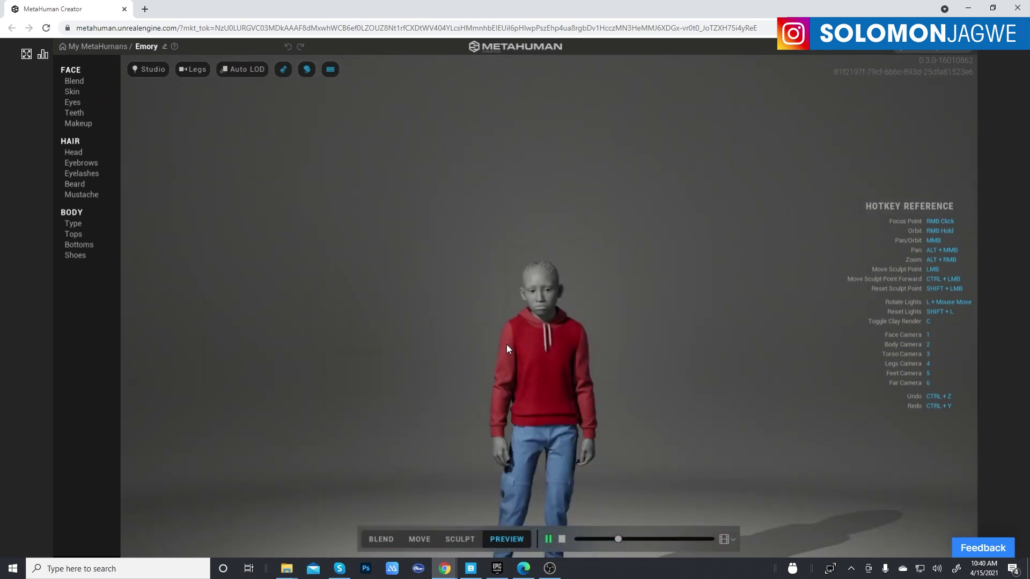
scroll(584, 370, "up", 5)
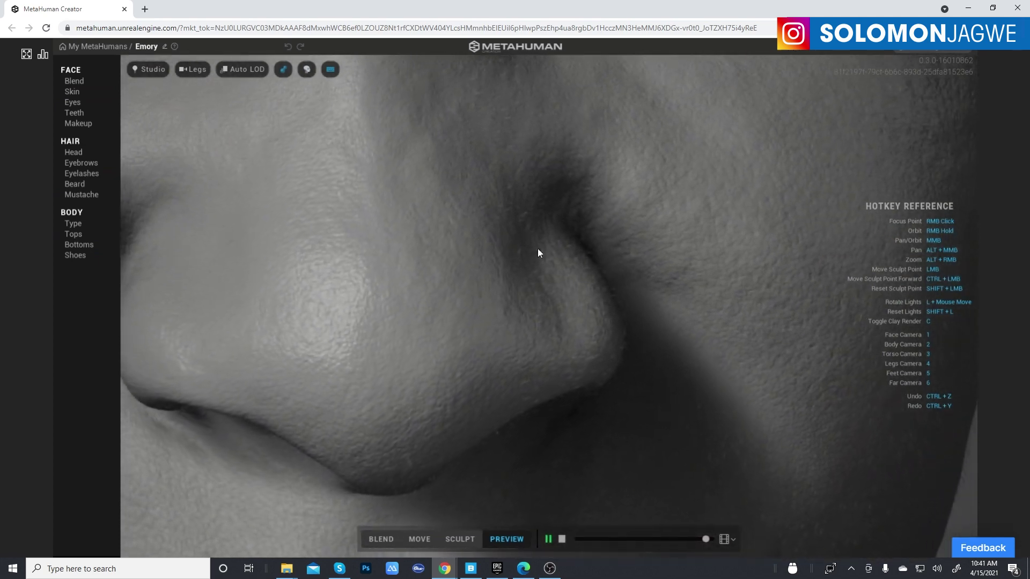
scroll(565, 276, "down", 5)
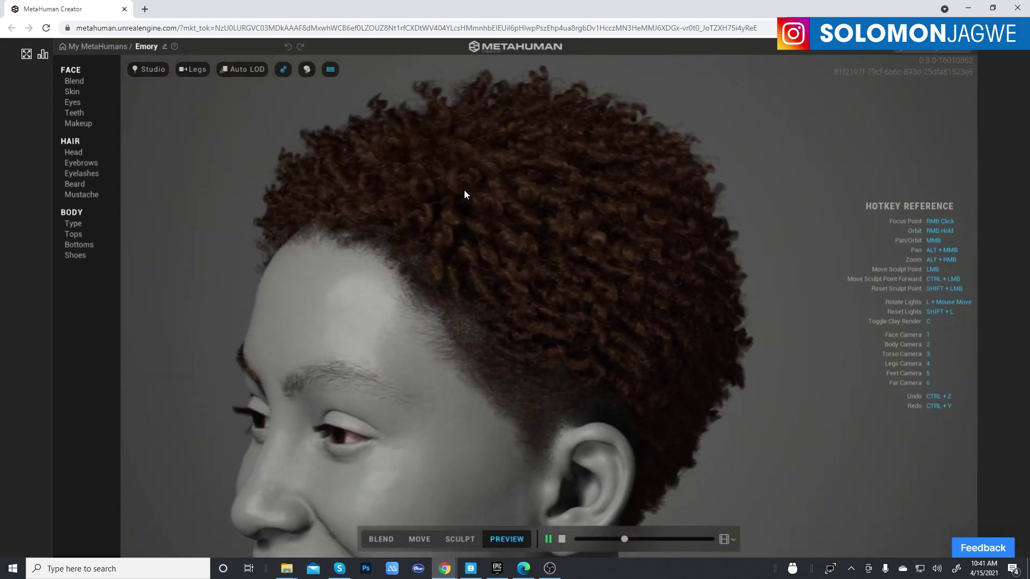
Toggle the clay material off and on repeatedly to compare Emory's skin with the clay shading.
left_click(283, 69)
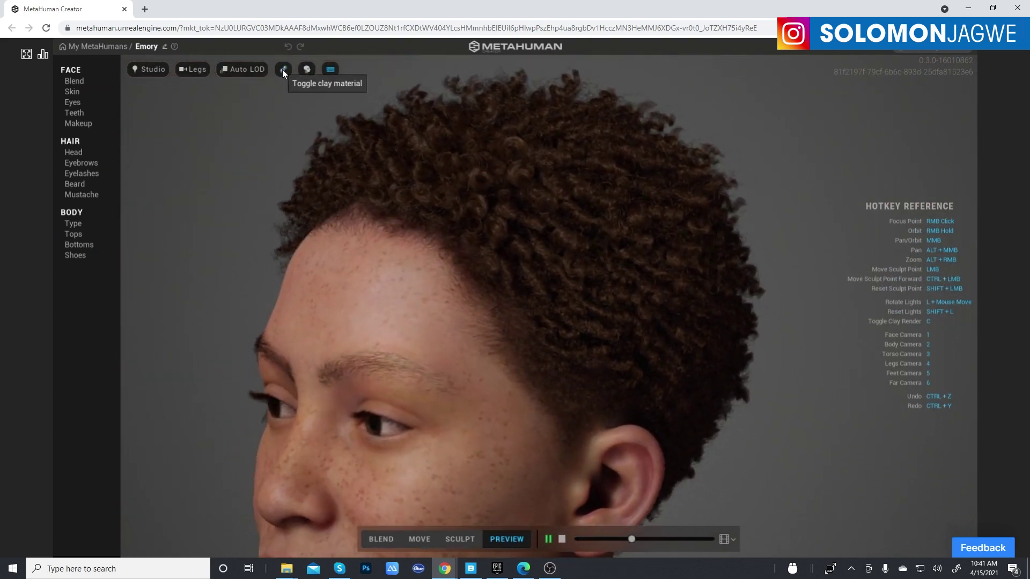
left_click(282, 69)
left_click(282, 69)
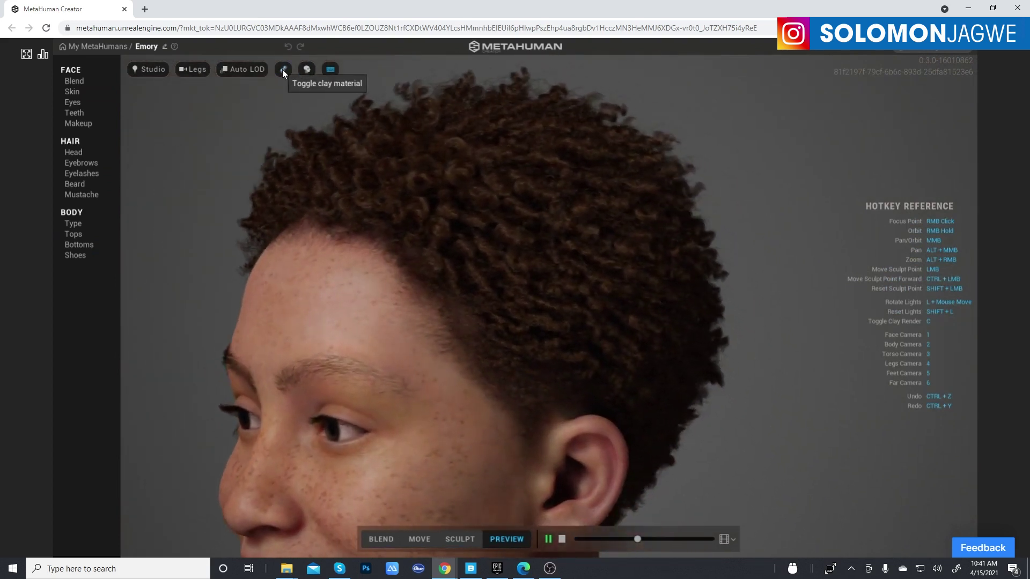
left_click(282, 69)
Inspect Emory through the Body and Torso cameras and in a face close-up, and turn off the clay material.
key("2")
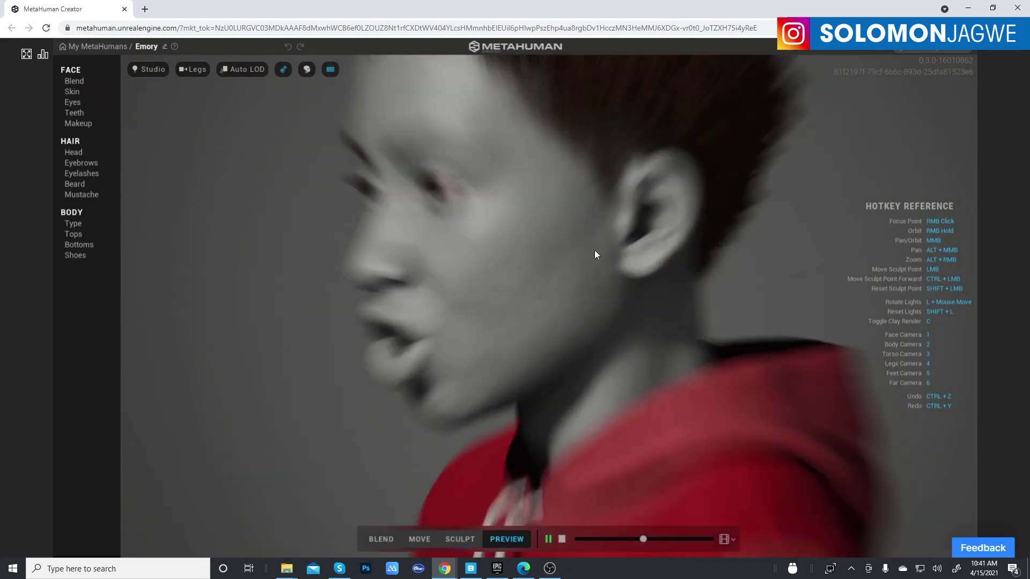
key("3")
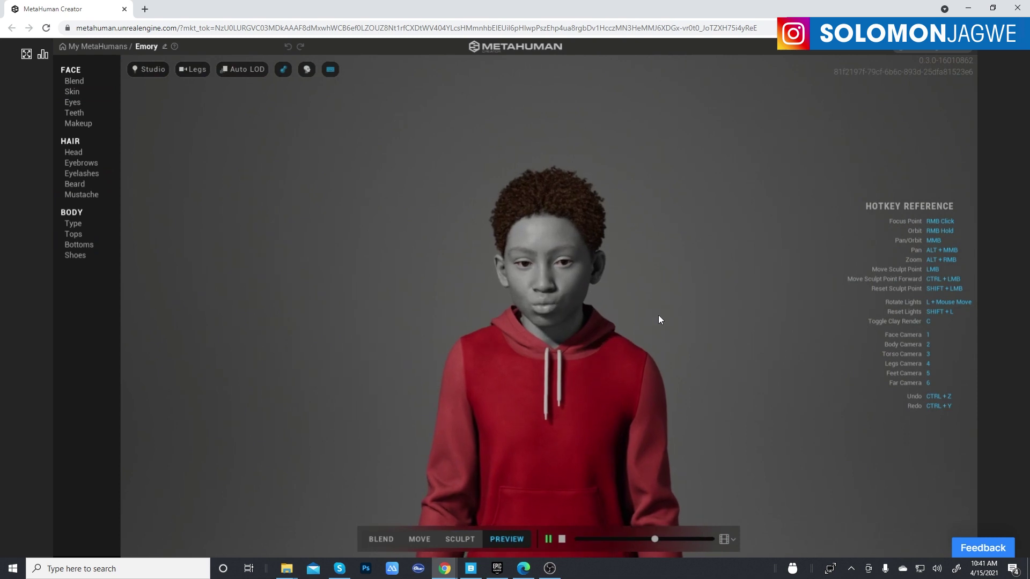
right_click_drag(591, 307, 766, 430, "alt")
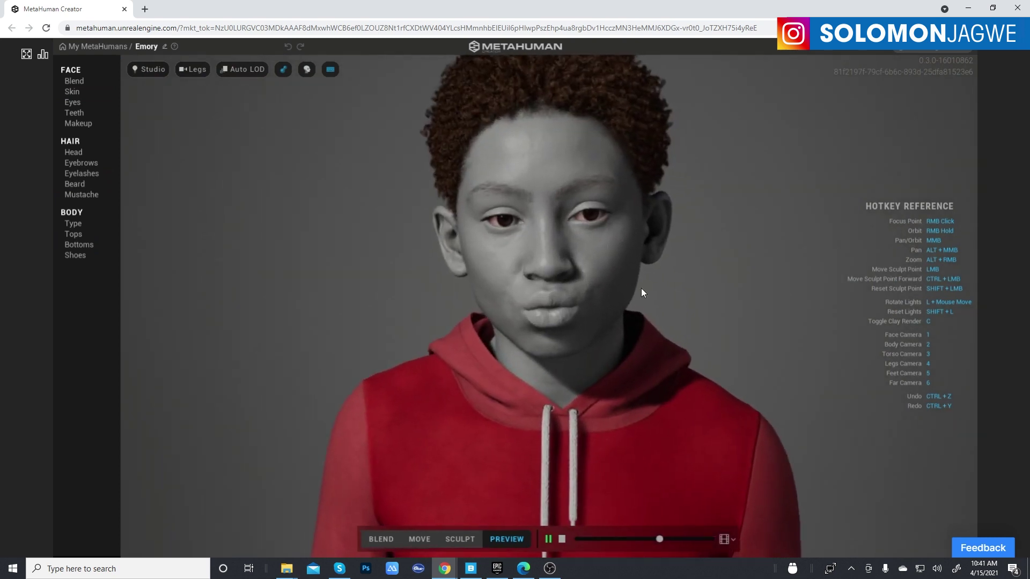
right_click_drag(641, 288, 668, 311, "alt")
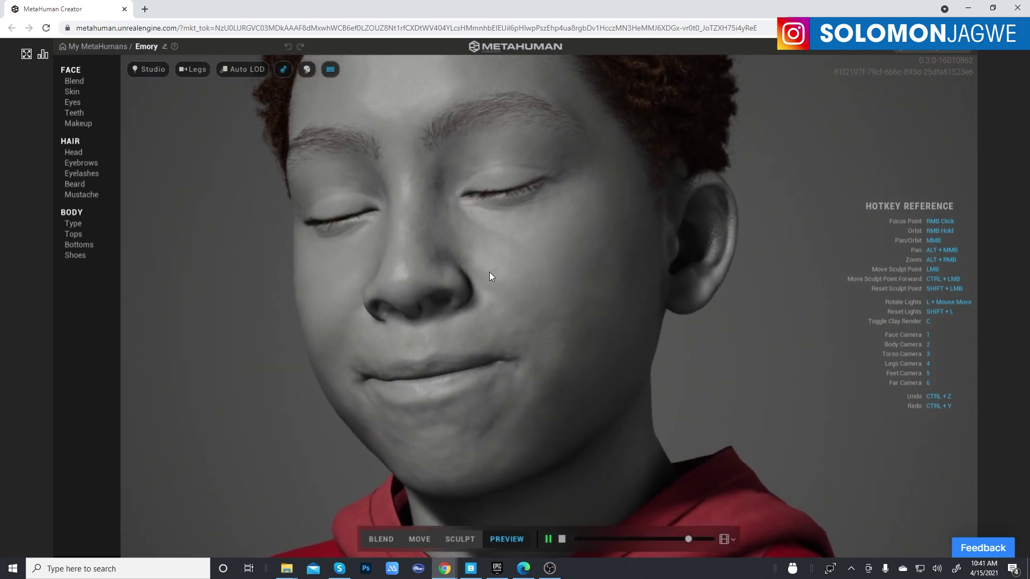
left_click(280, 71)
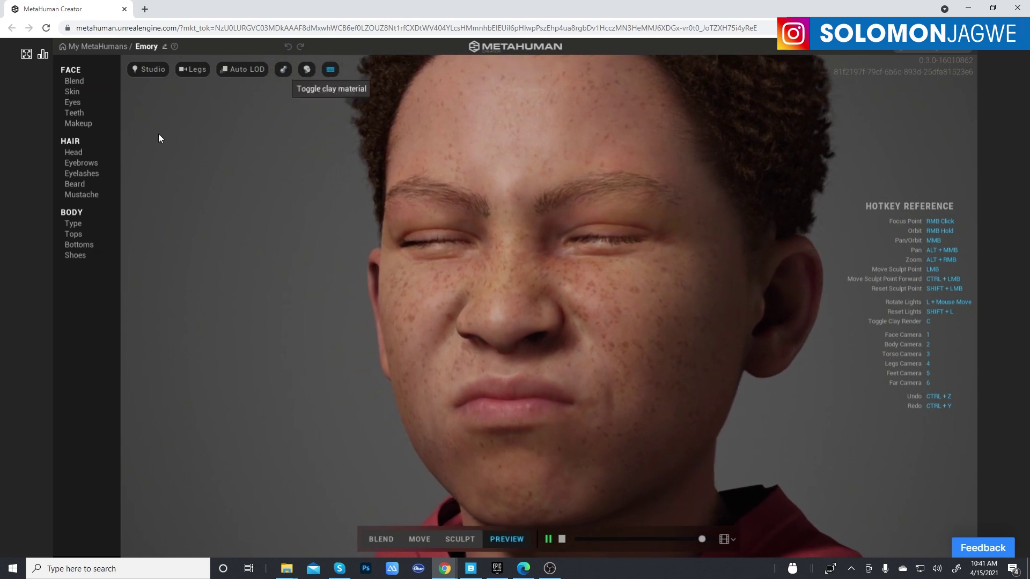
Try the short faded hairstyle on Emory's head and replace it with the fuller, swept side-parted style.
left_click(75, 153)
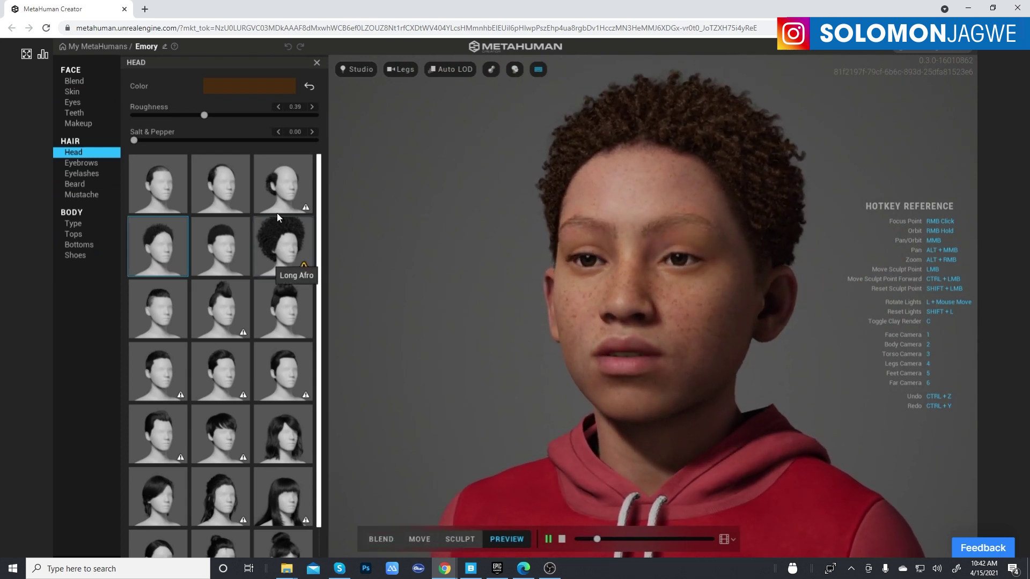
left_click(170, 317)
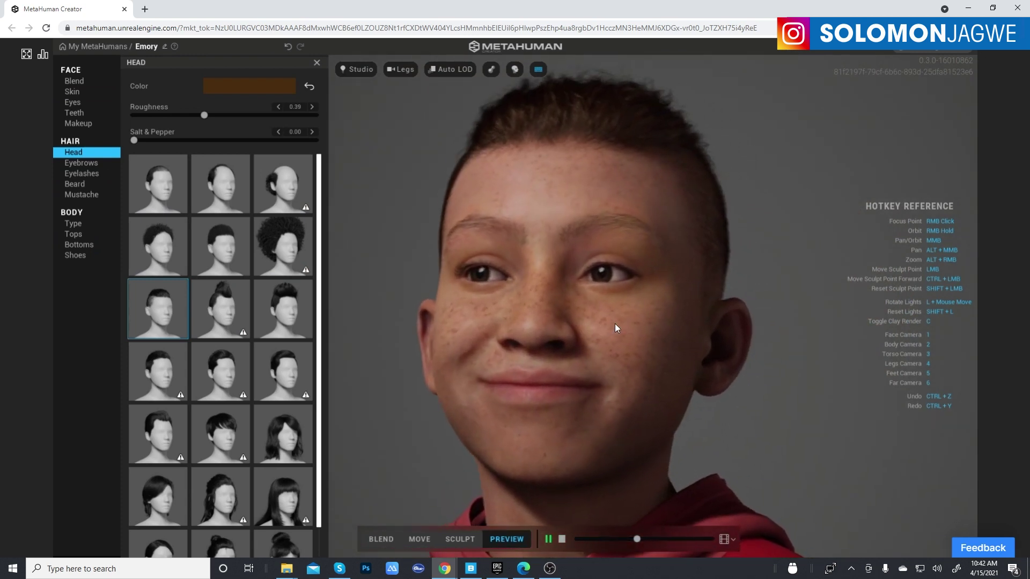
scroll(252, 397, "down", 1)
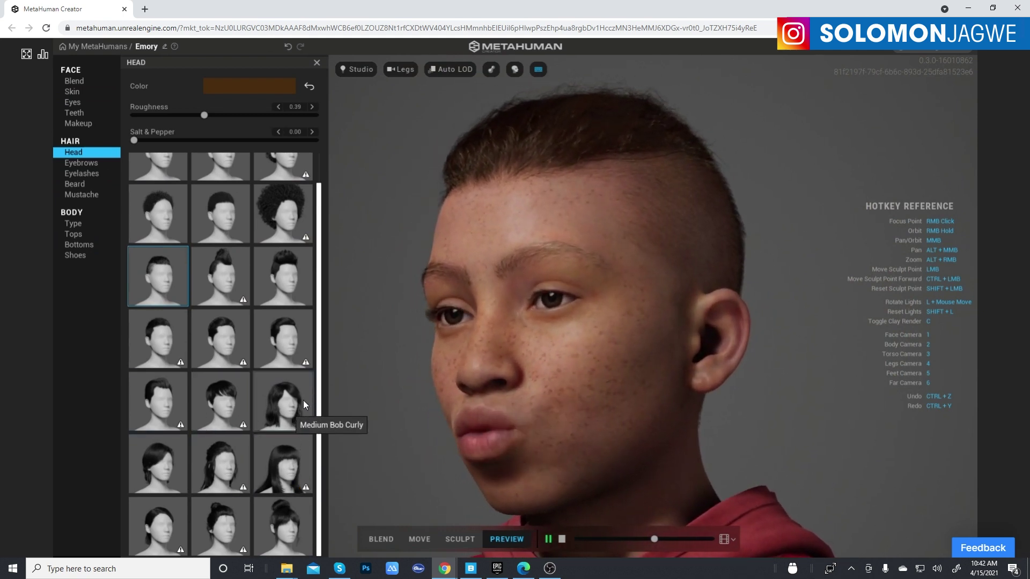
left_click(288, 349)
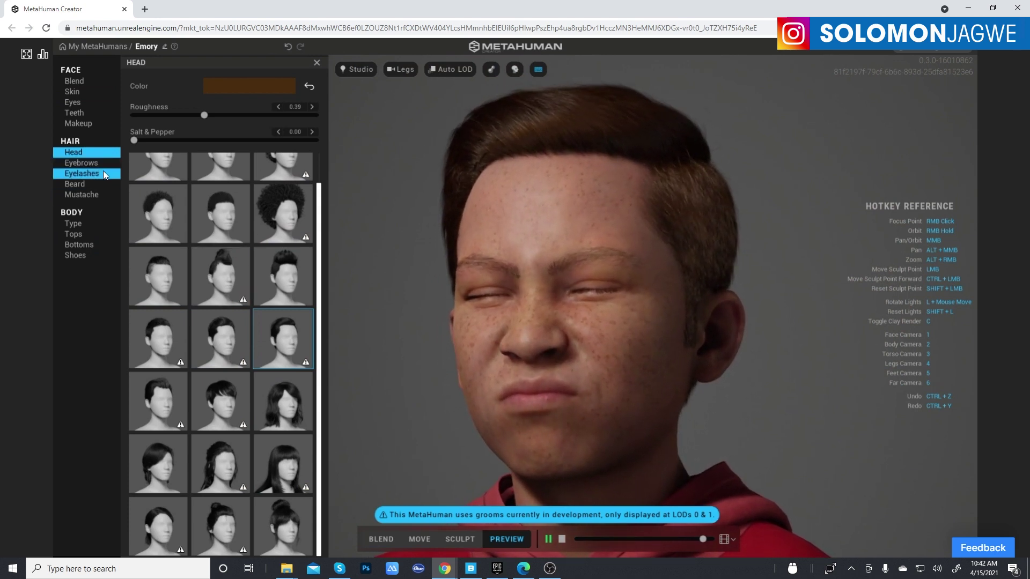
Preview the Body Technical ROM animation on Emory and switch the animation back to Face ROM.
left_click(108, 172)
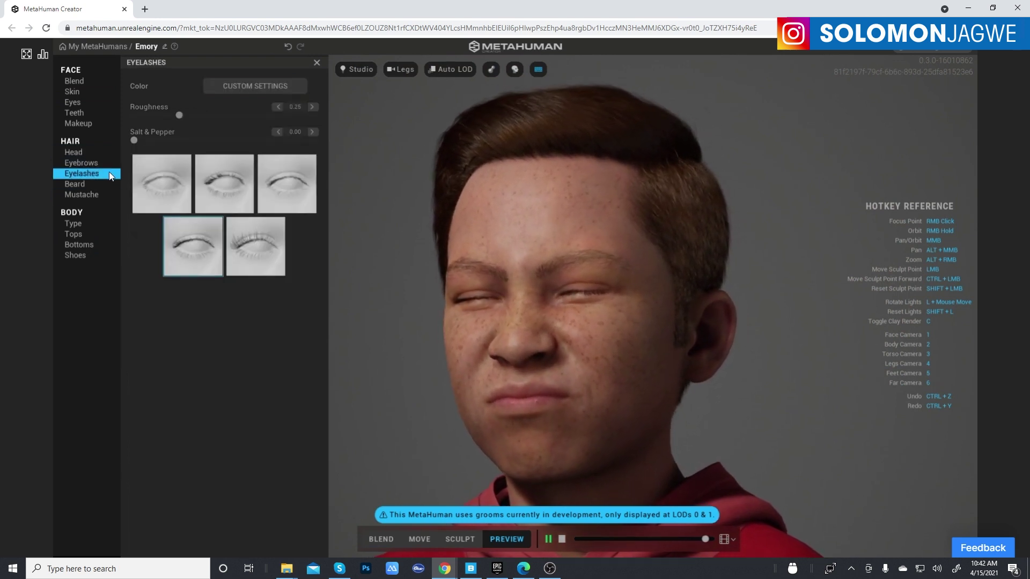
left_click(79, 113)
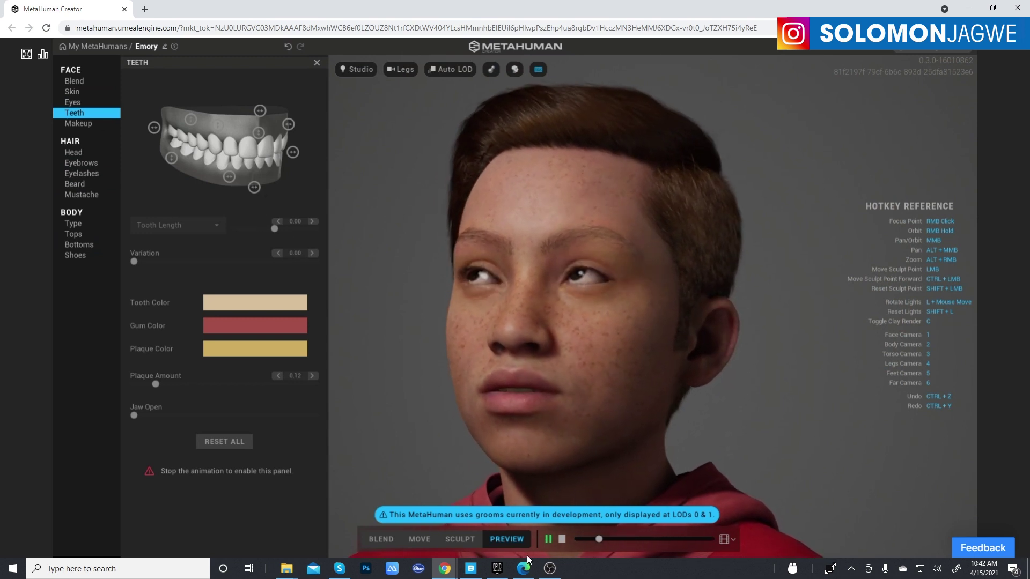
left_click(732, 541)
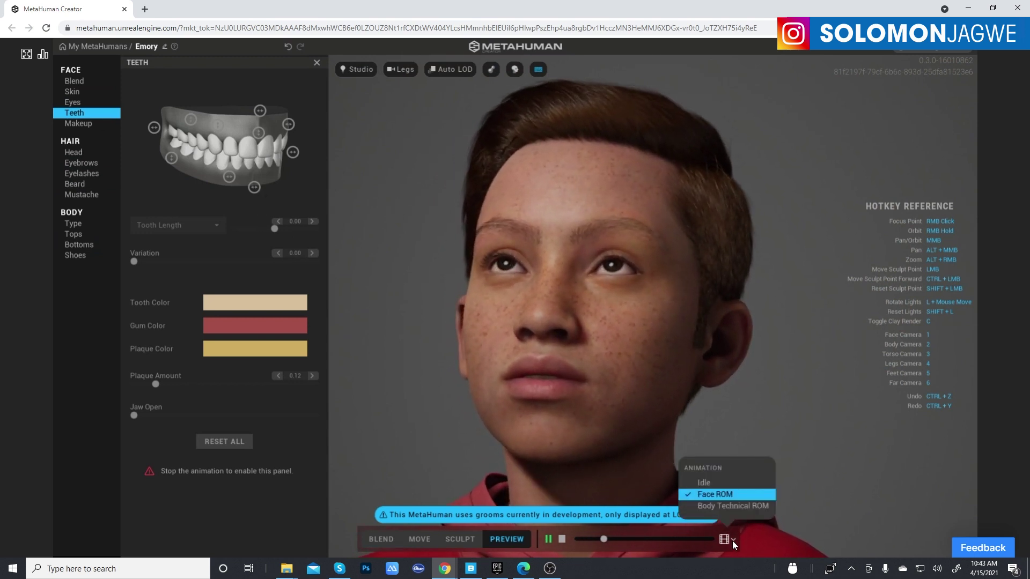
left_click(733, 506)
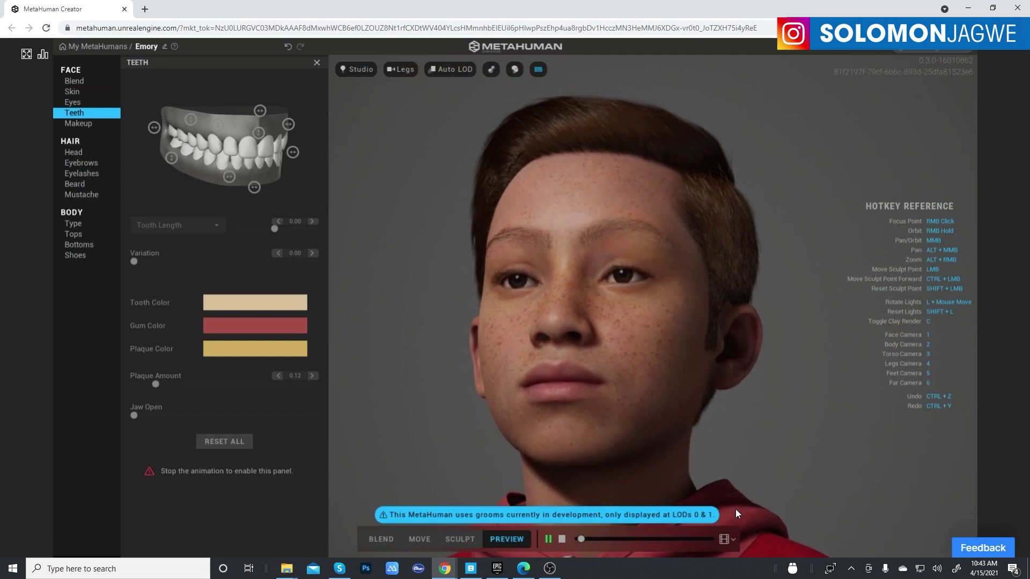
left_click(733, 542)
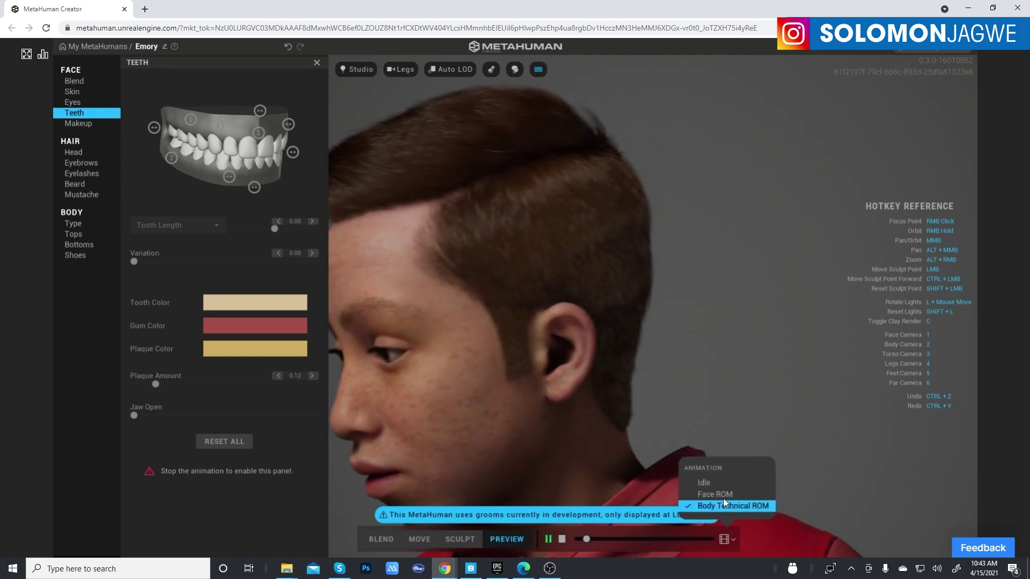
left_click(723, 496)
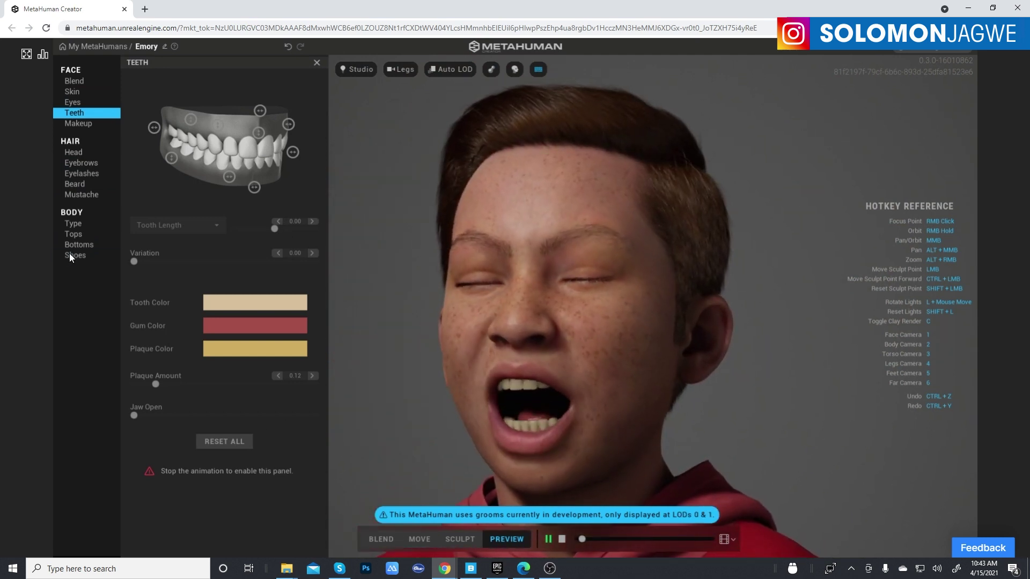
Stop the animation and fill Emory's three blend slots with Ada, Jesse and the woman with bangs and a high bun.
left_click(71, 82)
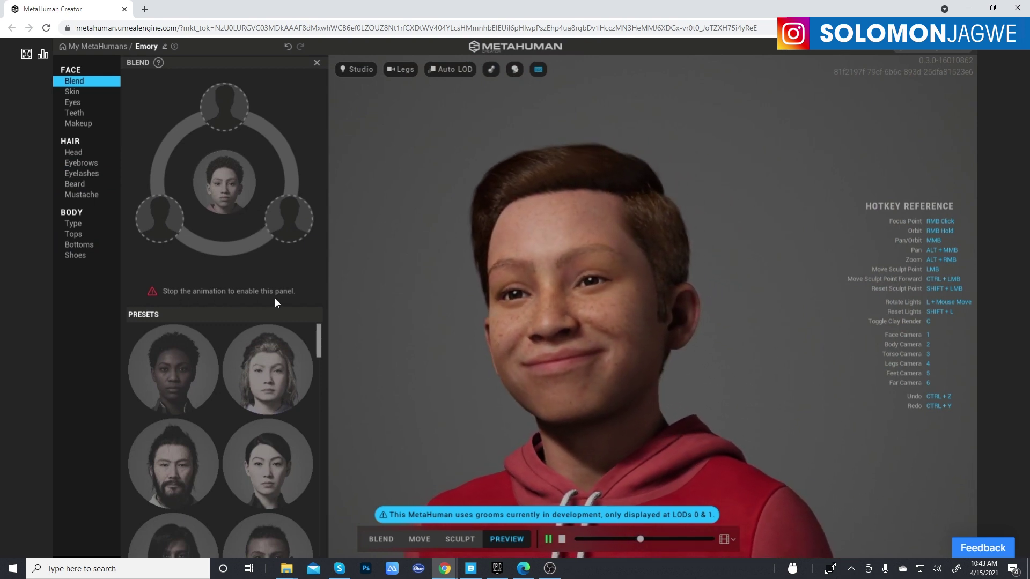
left_click(563, 541)
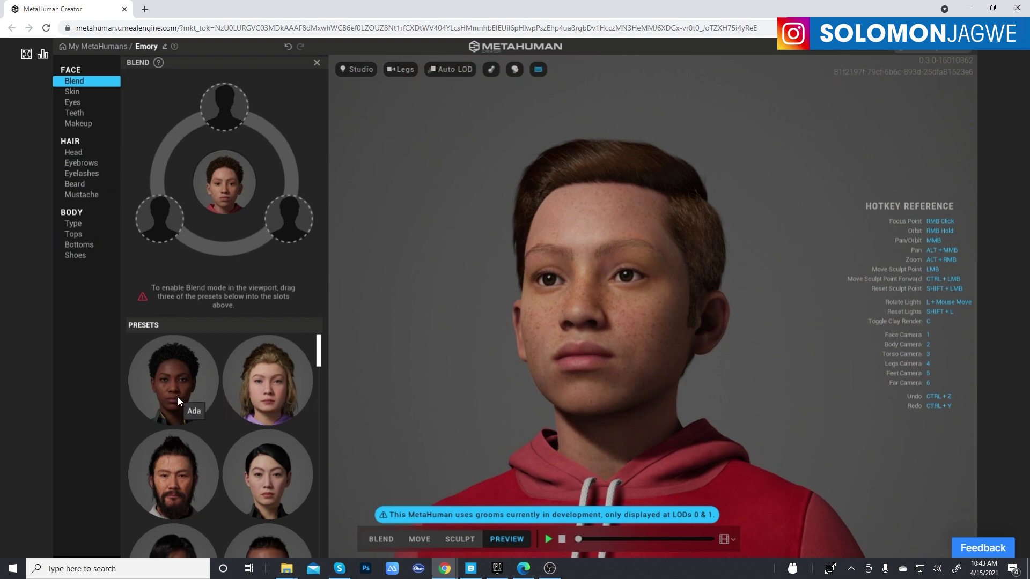
left_click_drag(179, 397, 162, 225)
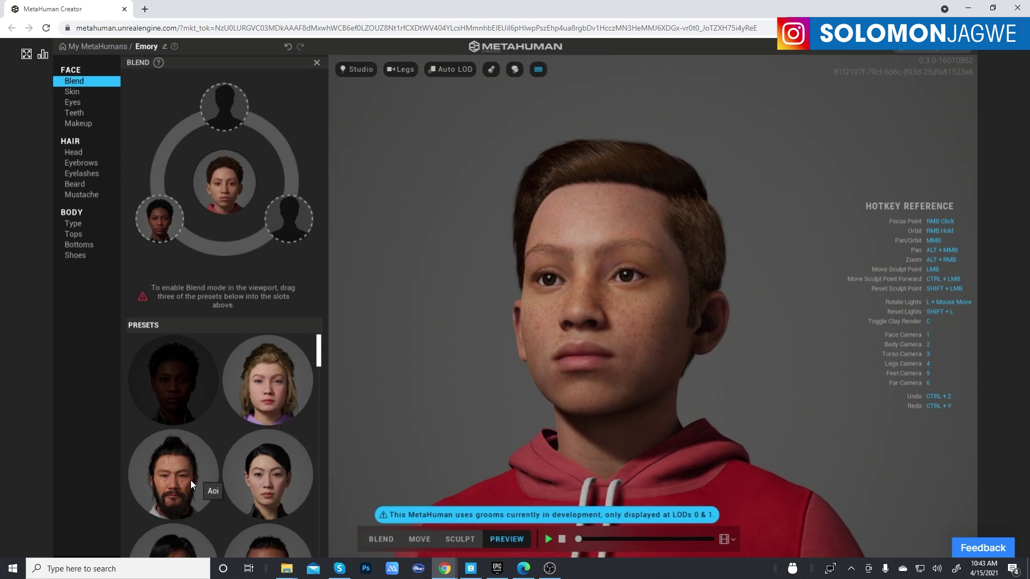
left_click_drag(319, 358, 289, 224)
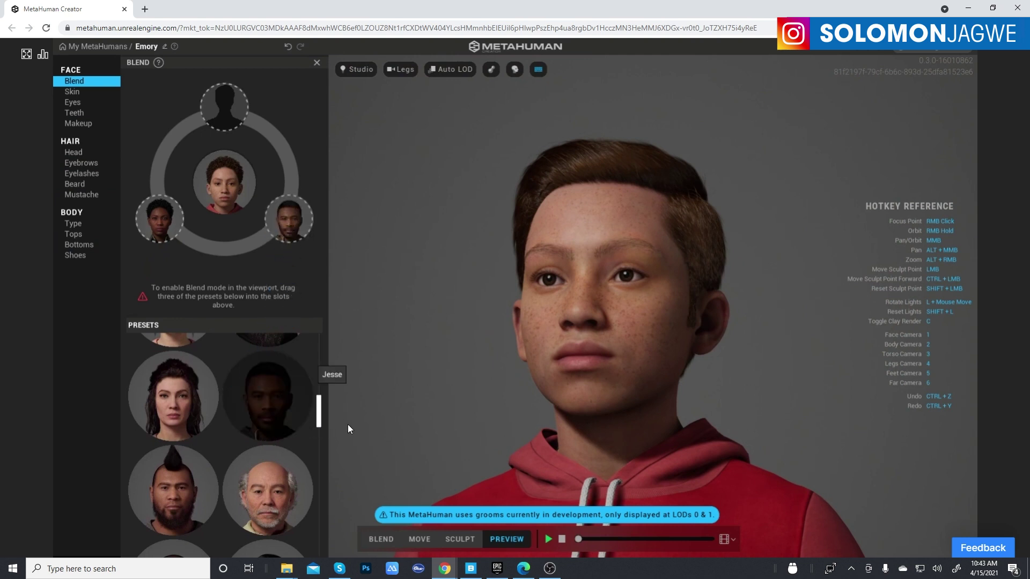
left_click_drag(319, 420, 222, 105)
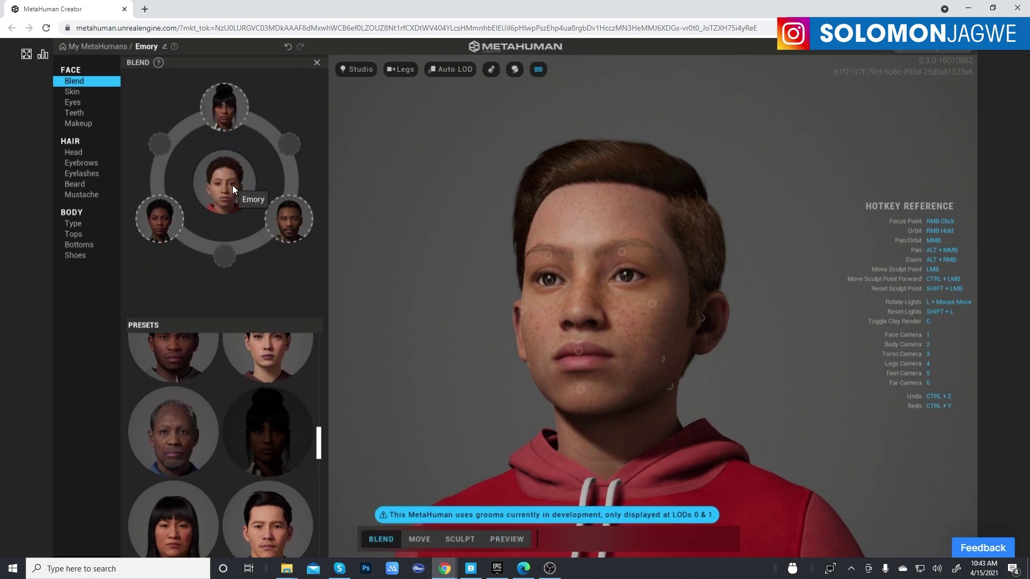
Blend Emory's mouth and eyebrow regions toward the three presets using the control points on the face.
scroll(636, 327, "up", 4)
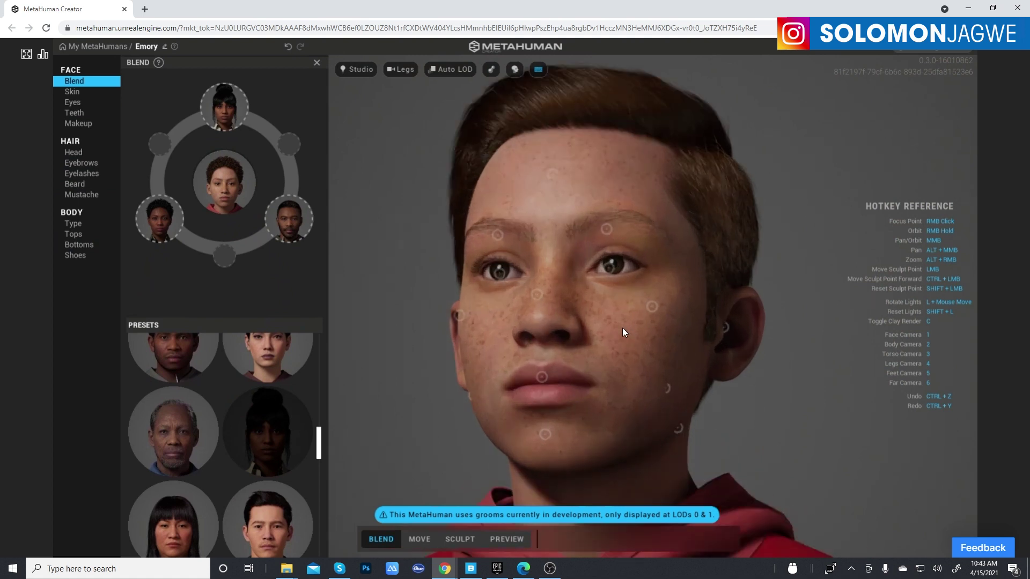
mouse_move(542, 375)
left_mouse_down()
mouse_move(558, 358)
mouse_move(536, 272)
left_mouse_up()
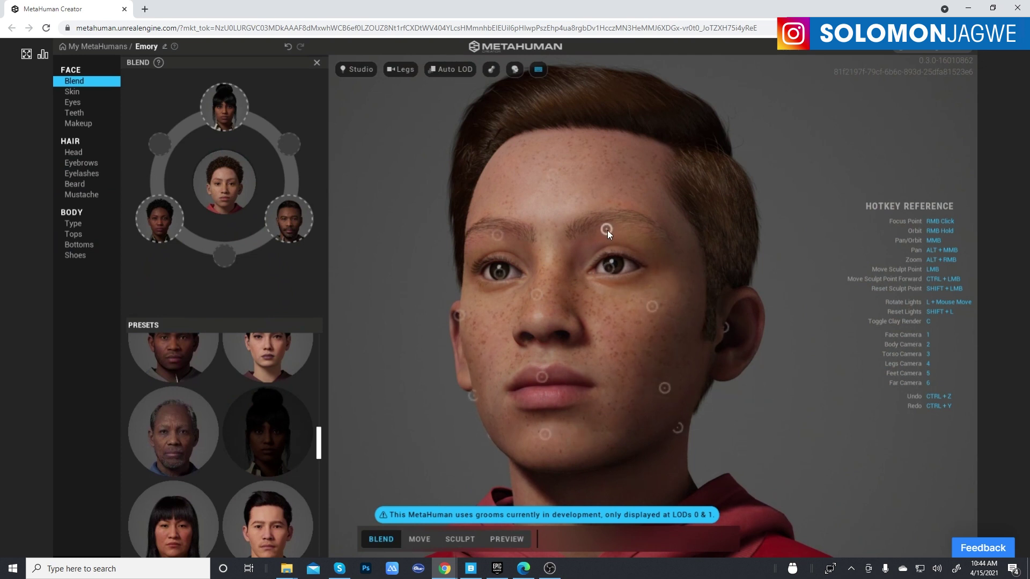
mouse_move(607, 230)
left_mouse_down()
mouse_move(668, 193)
mouse_move(686, 239)
mouse_move(684, 332)
left_mouse_up()
right_click_drag(746, 217, 869, 247)
Blend Emory's eye region toward each of the three presets in turn and check the face from the side.
mouse_move(519, 439)
left_mouse_down()
mouse_move(540, 426)
mouse_move(571, 362)
mouse_move(540, 204)
mouse_move(514, 321)
mouse_move(479, 327)
mouse_move(400, 298)
mouse_move(569, 288)
mouse_move(512, 331)
mouse_move(478, 329)
mouse_move(485, 338)
mouse_move(400, 382)
mouse_move(483, 338)
mouse_move(476, 342)
mouse_move(480, 242)
mouse_move(477, 340)
mouse_move(544, 389)
mouse_move(565, 388)
mouse_move(321, 231)
mouse_move(304, 227)
mouse_move(561, 385)
mouse_move(401, 384)
mouse_move(159, 228)
mouse_move(379, 386)
mouse_move(476, 314)
mouse_move(411, 311)
mouse_move(421, 291)
mouse_move(417, 301)
mouse_move(499, 281)
mouse_move(548, 303)
mouse_move(548, 328)
mouse_move(476, 413)
mouse_move(500, 411)
left_mouse_up()
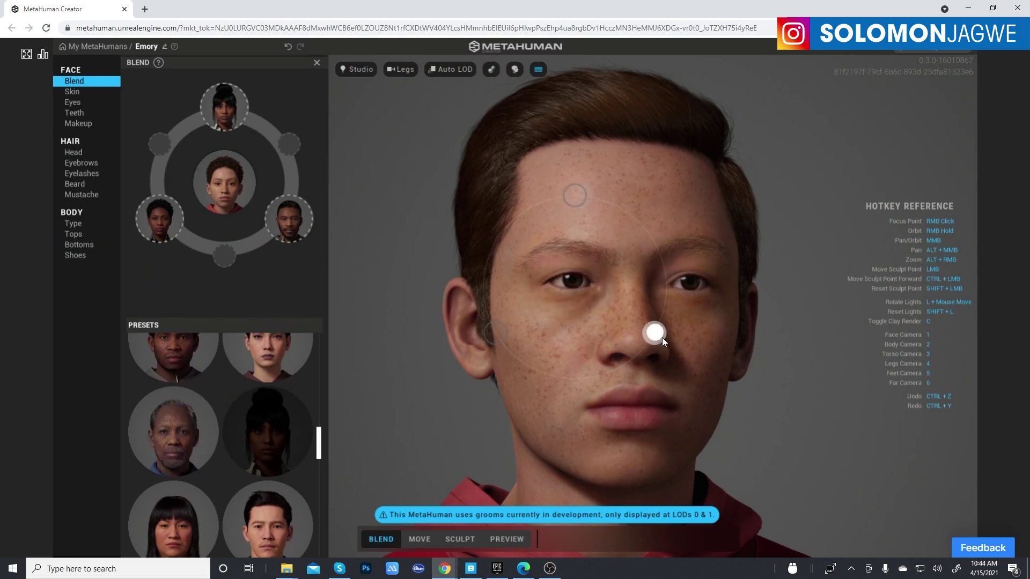
left_click_drag(662, 337, 297, 231)
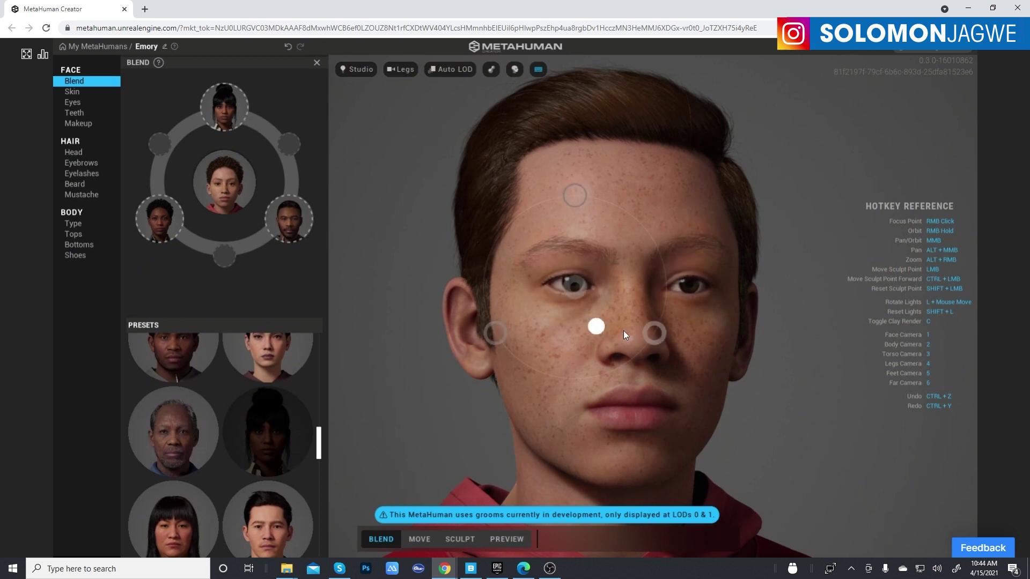
left_click_drag(623, 331, 500, 337)
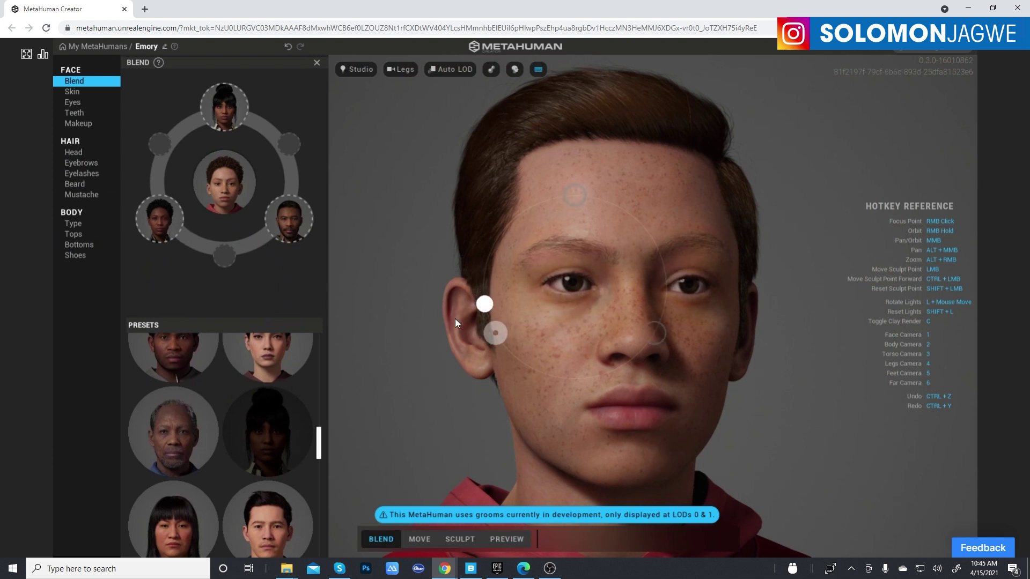
left_click_drag(502, 336, 611, 230)
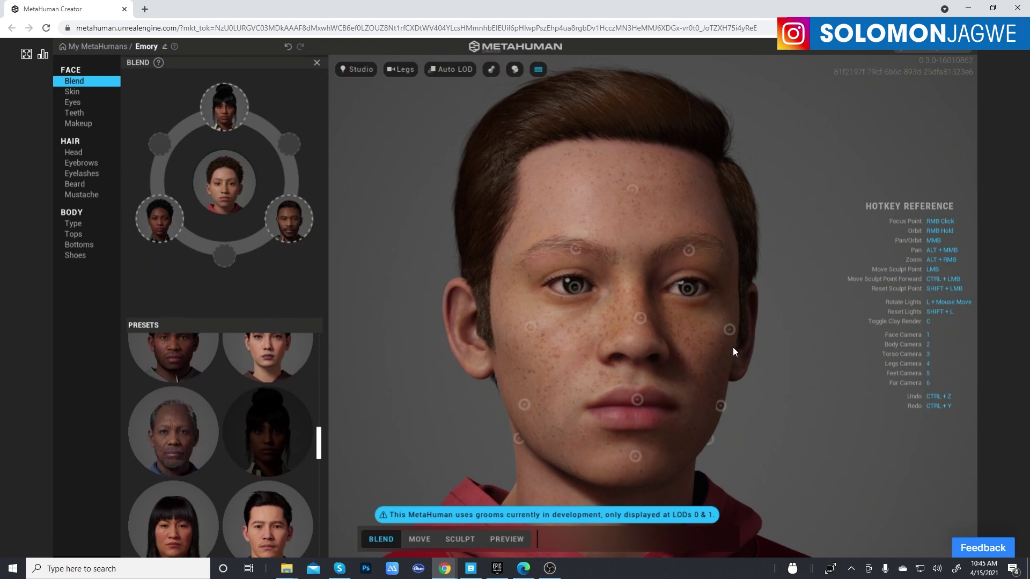
right_click_drag(741, 346, 594, 339)
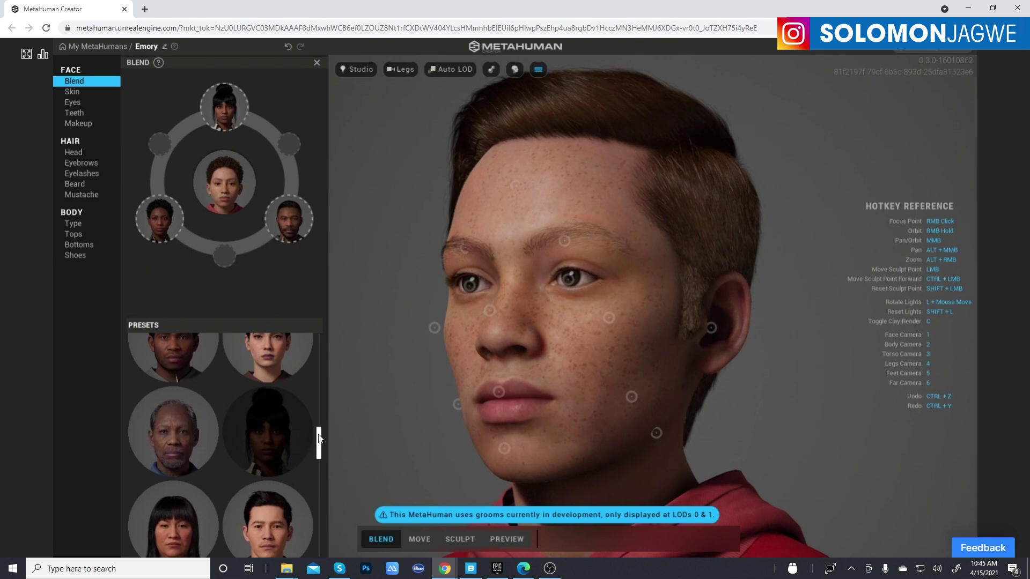
scroll(317, 447, "up", 2)
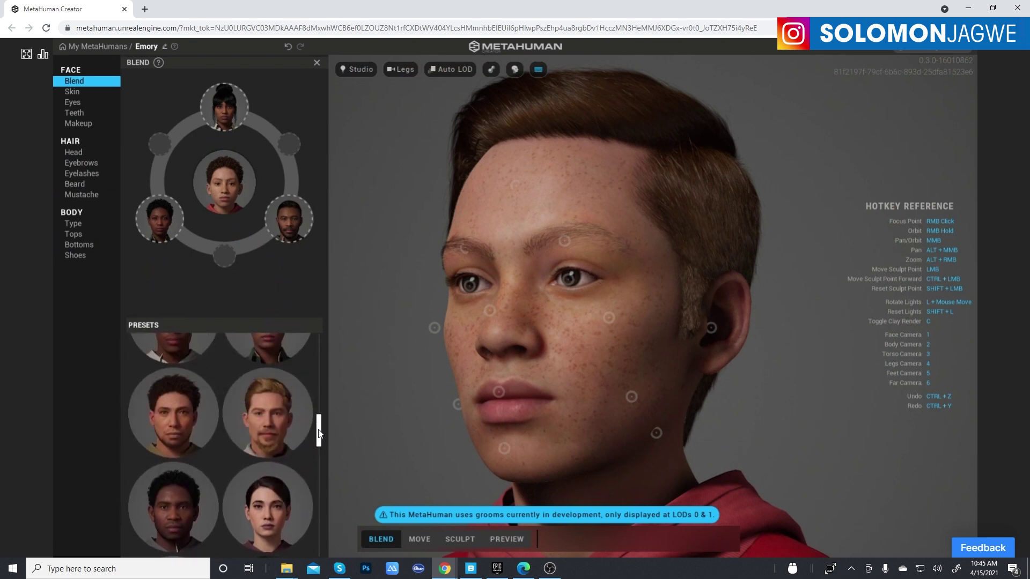
Gray Emory's head hair by setting its Salt & Pepper to 0.33, checking the eyebrow settings along the way.
left_click(76, 153)
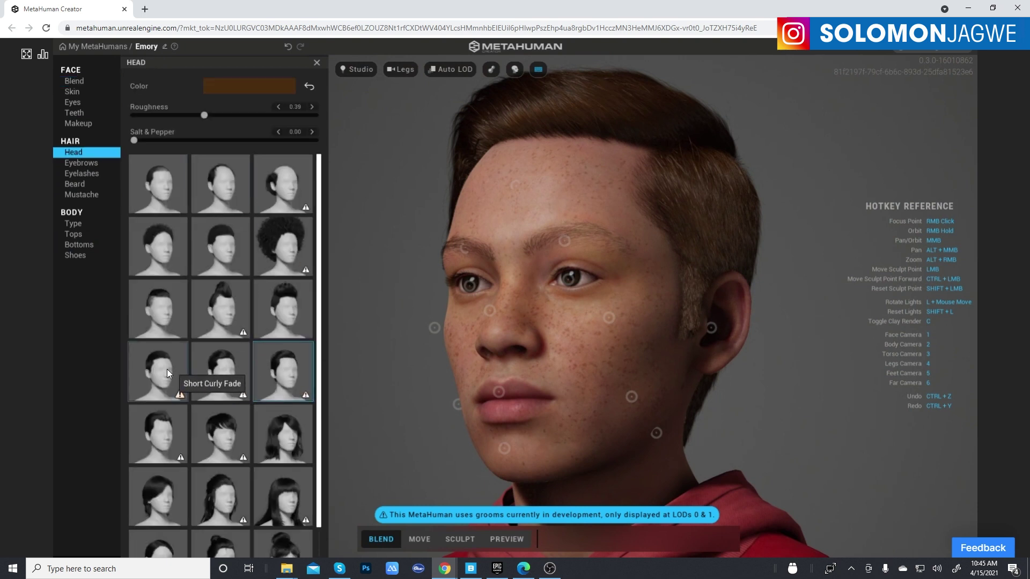
scroll(257, 382, "down", 1)
scroll(261, 386, "up", 1)
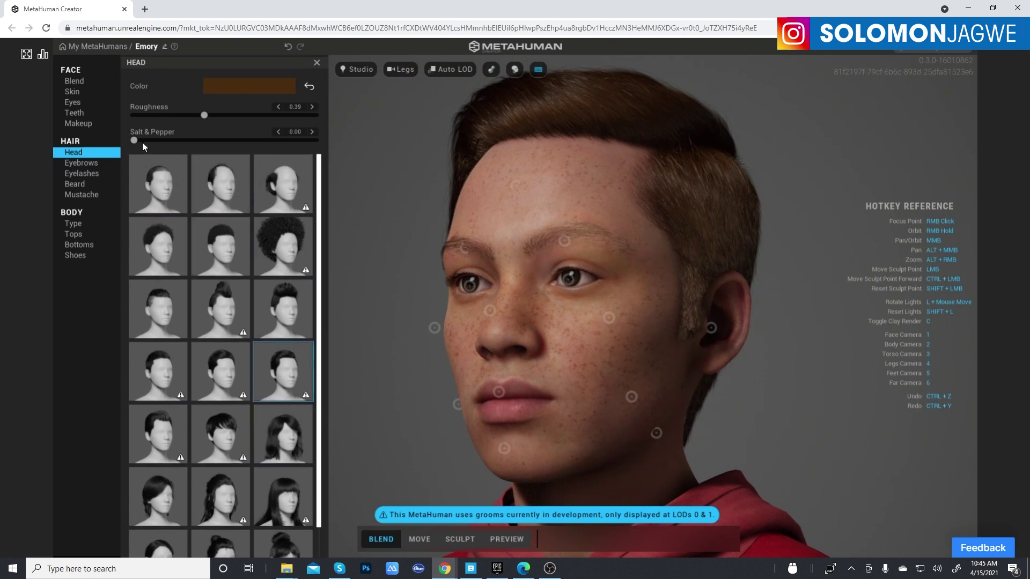
left_click_drag(134, 140, 182, 139)
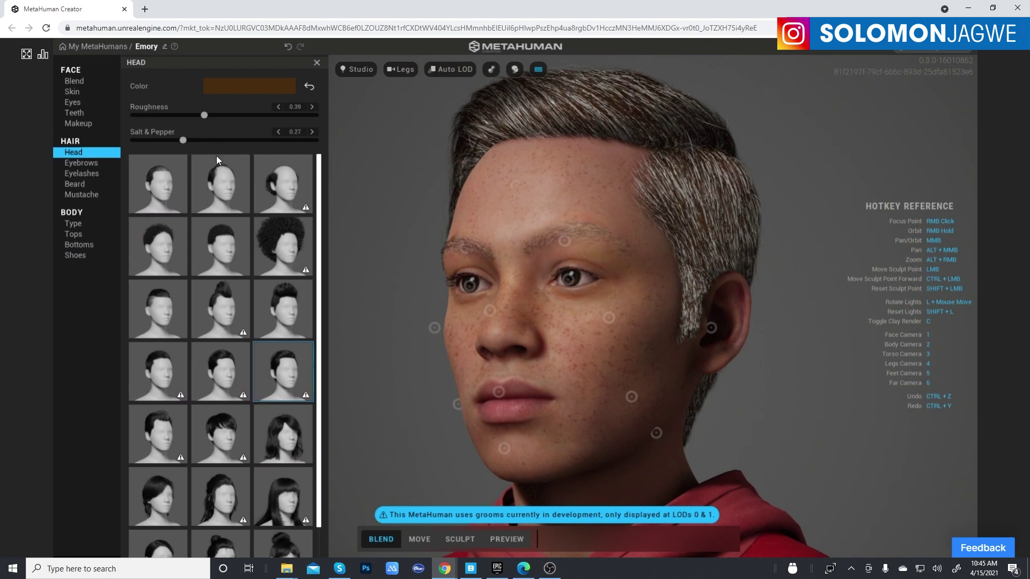
left_click(89, 164)
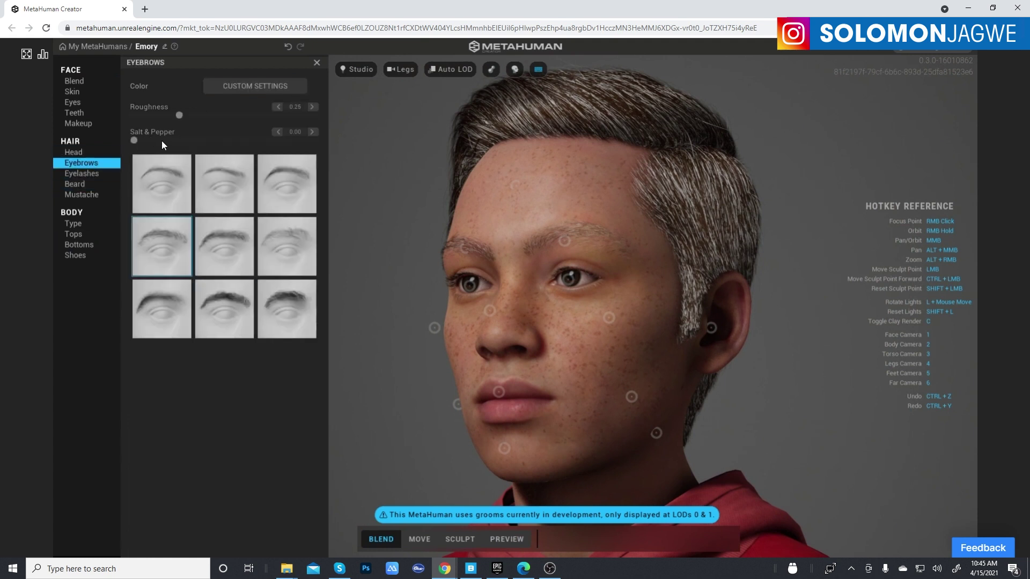
left_click(77, 153)
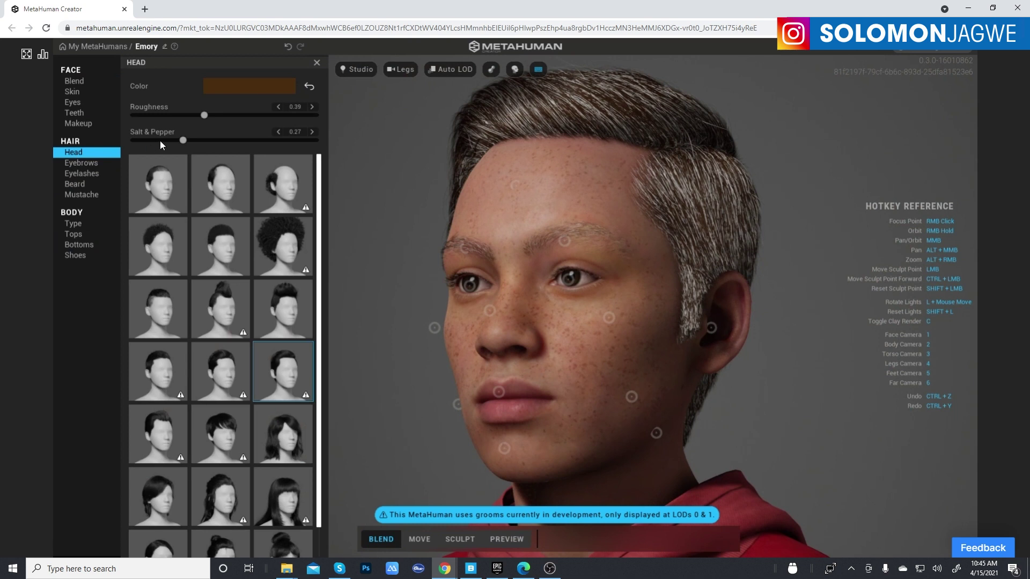
mouse_move(211, 140)
left_mouse_down()
mouse_move(253, 140)
mouse_move(192, 140)
left_mouse_up()
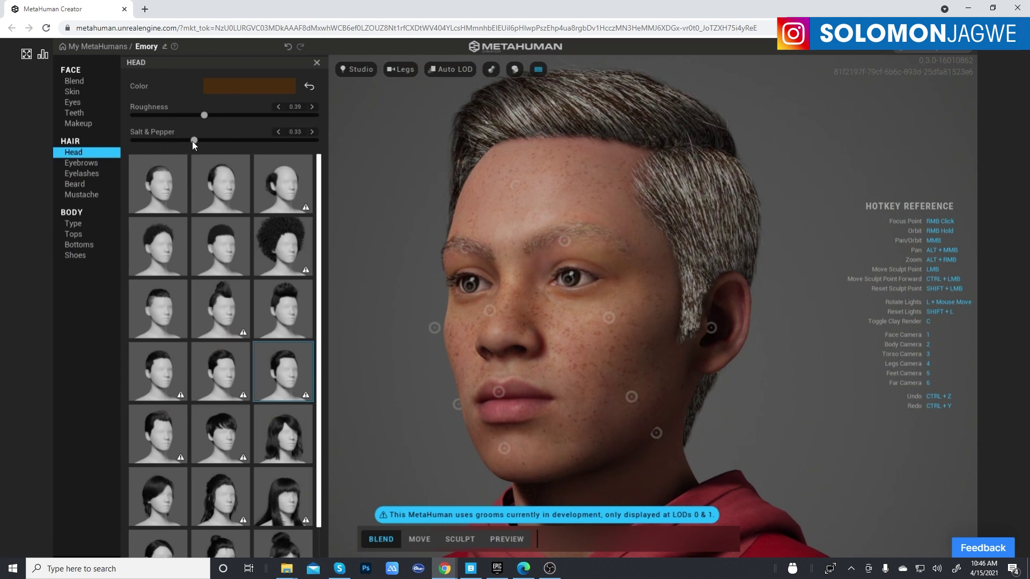
Give Emory the thin eyebrow style in the middle of the first row and view the eyelash options.
left_click(85, 164)
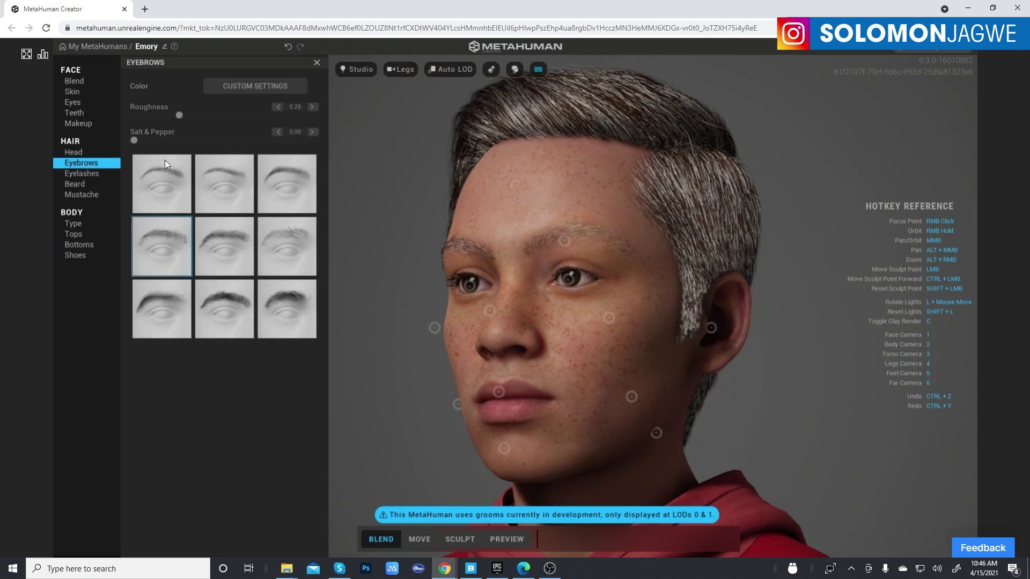
left_click(232, 194)
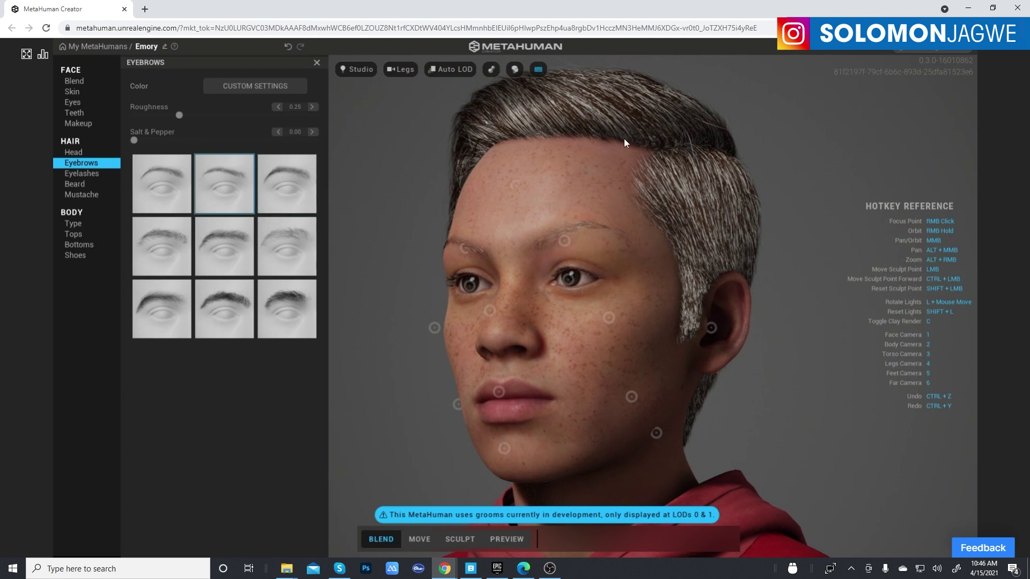
left_click(81, 174)
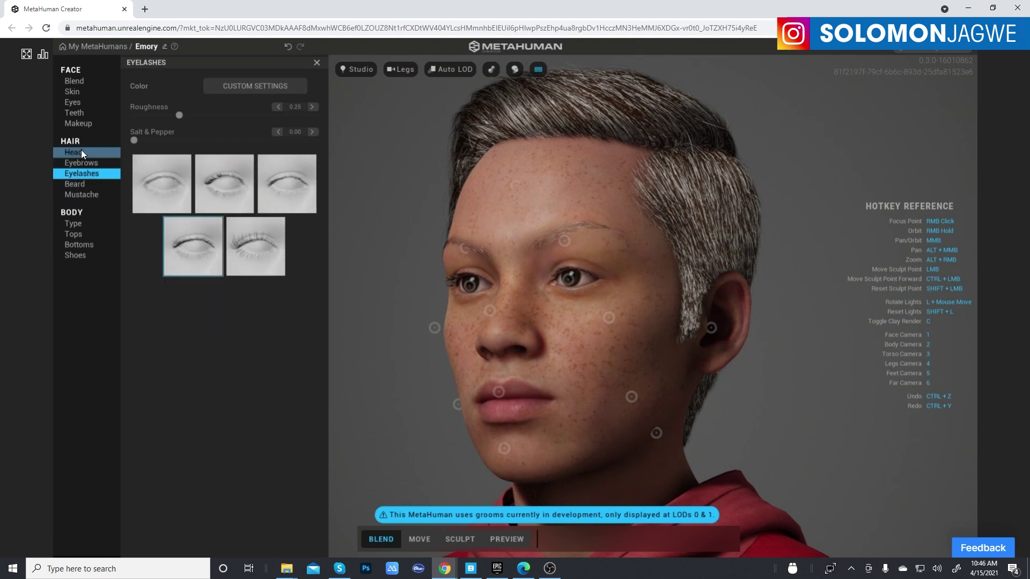
Apply the large afro hairstyle to Emory's head and inspect it through the Torso camera and in close-up from both sides.
left_click(73, 154)
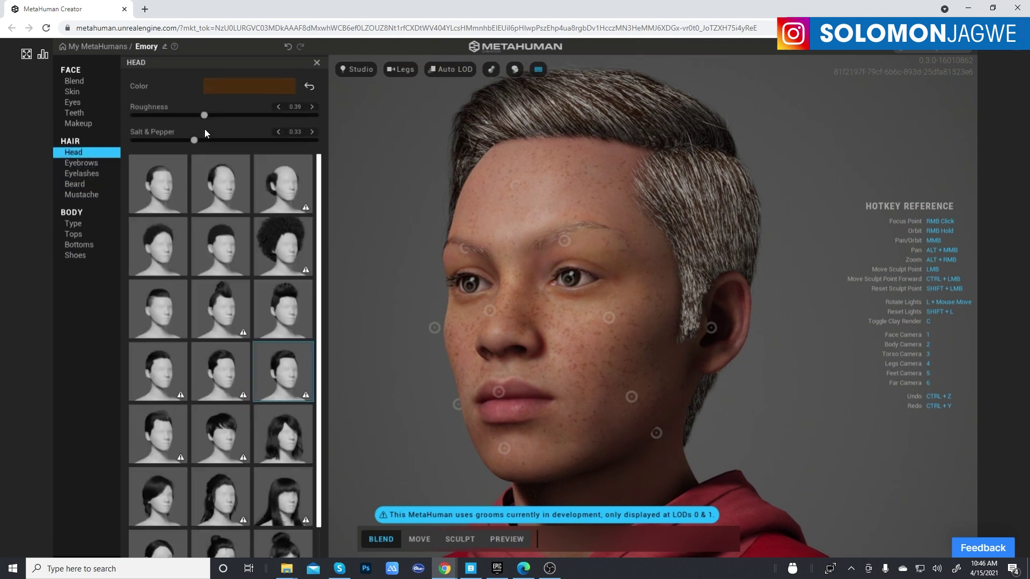
left_click(288, 242)
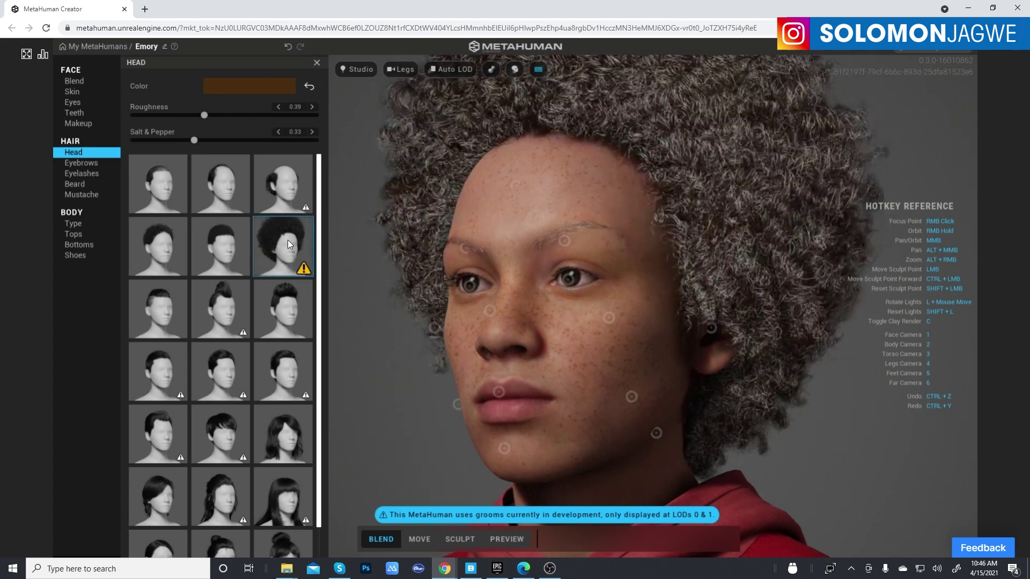
key("3")
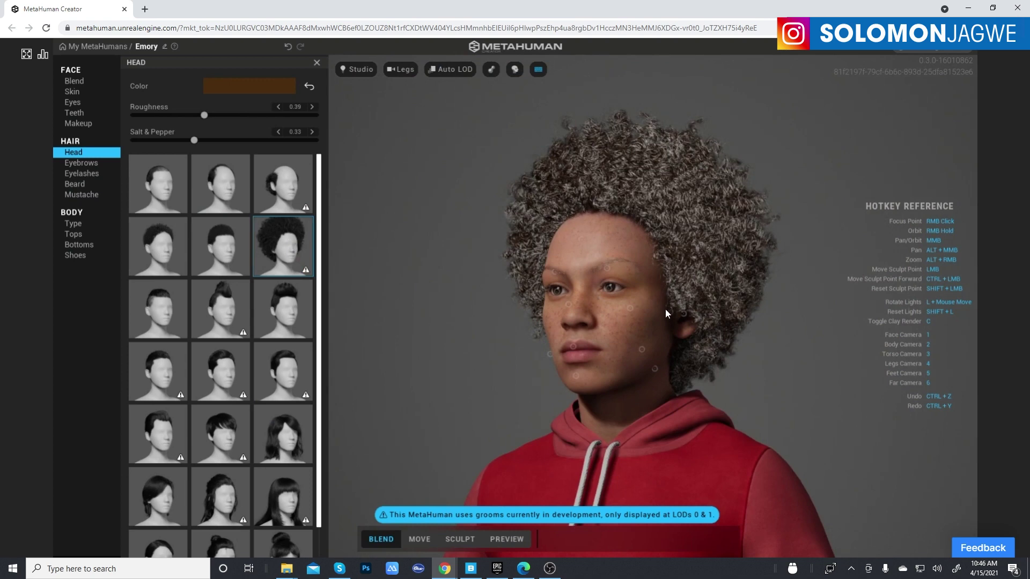
right_click_drag(707, 314, 818, 323)
scroll(712, 310, "up", 4)
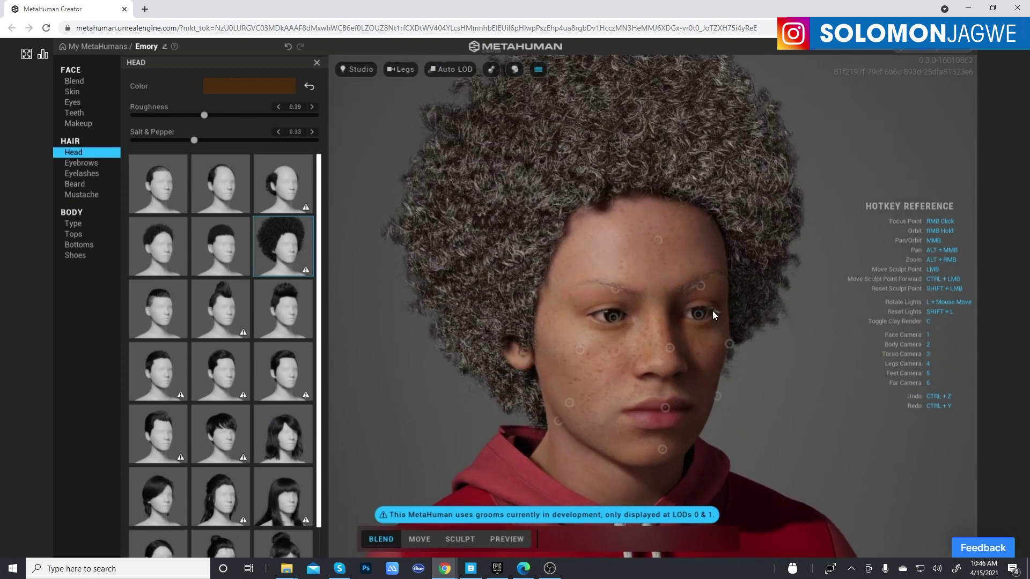
right_click_drag(667, 253, 586, 264)
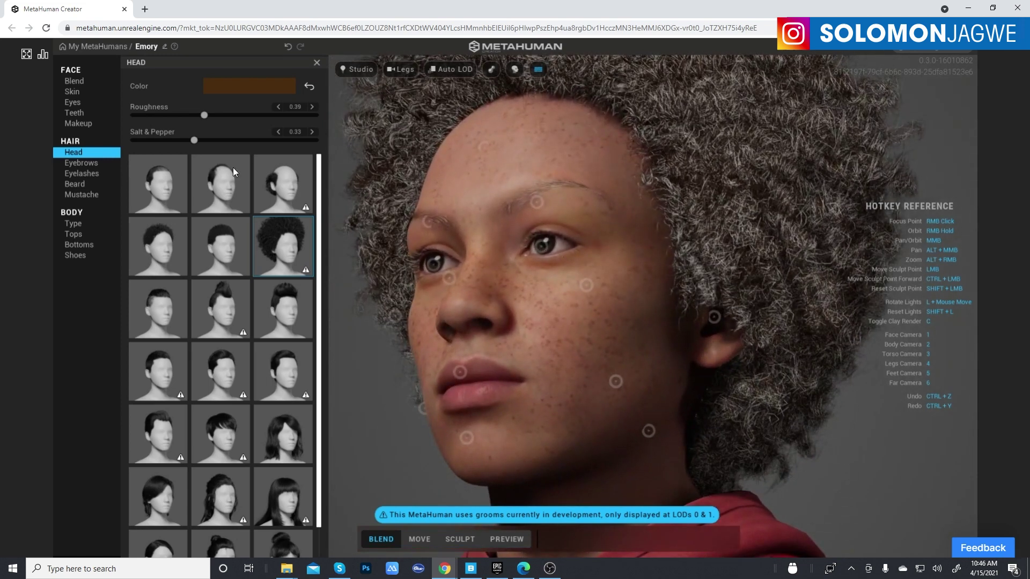
Set the afro's Salt & Pepper to 0.00 and its Roughness to 0.35.
left_click_drag(196, 140, 121, 138)
left_click_drag(202, 115, 140, 116)
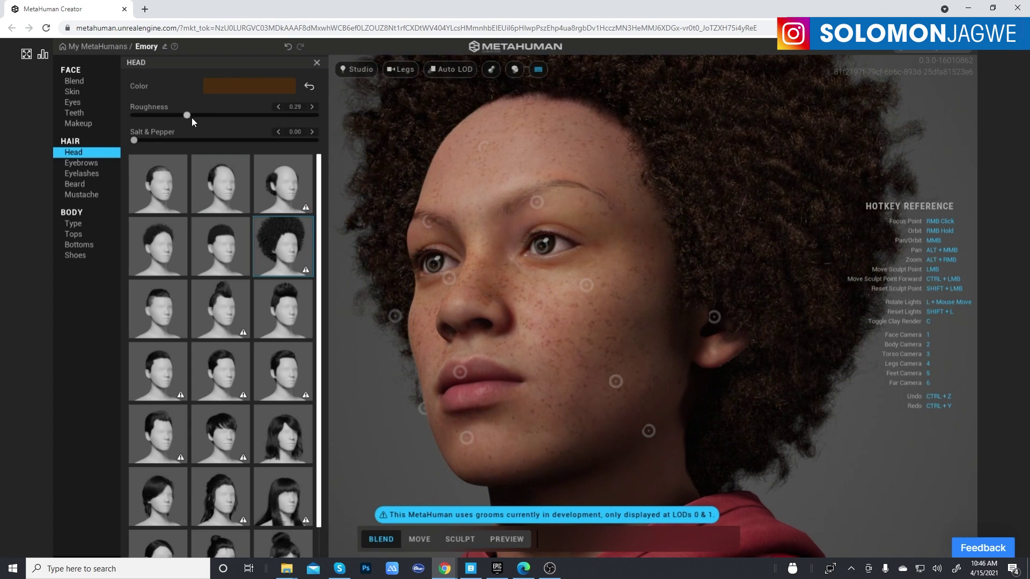
left_click_drag(192, 118, 198, 119)
scroll(472, 274, "down", 3)
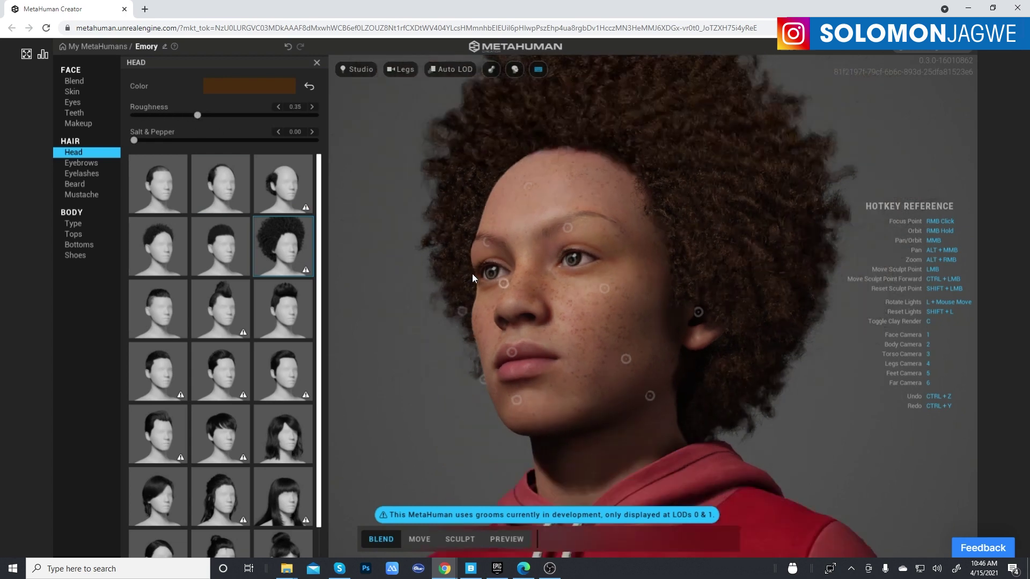
Apply the middle eyebrow style of the second row to Emory and view it through the Torso camera.
right_click_drag(642, 265, 691, 297)
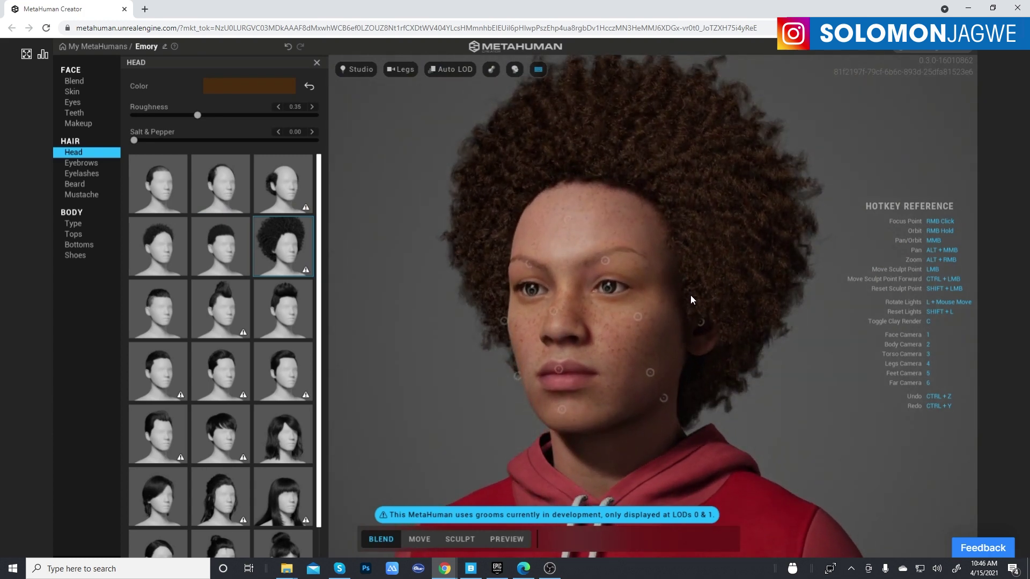
left_click(83, 166)
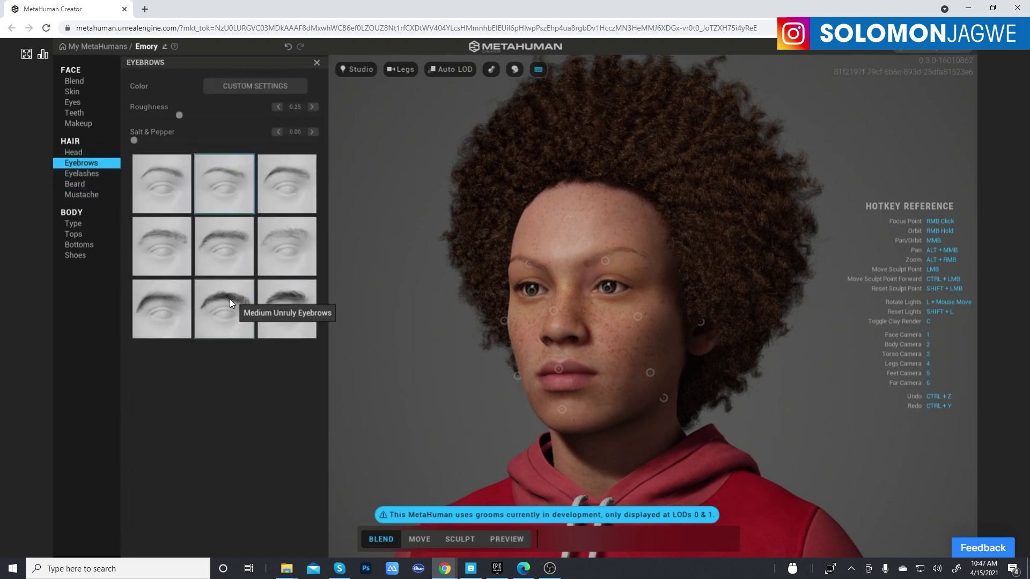
left_click(231, 247)
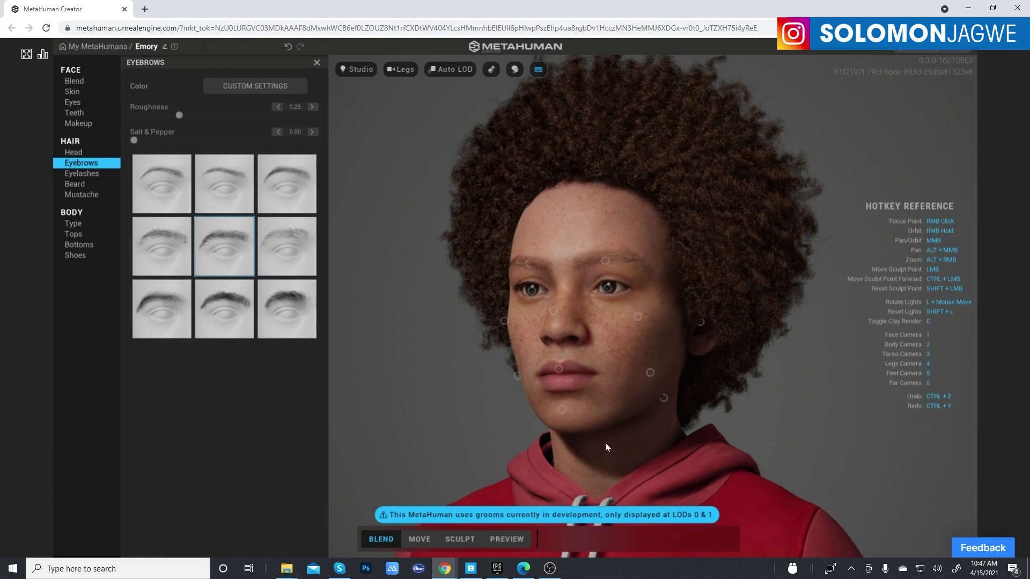
key("3")
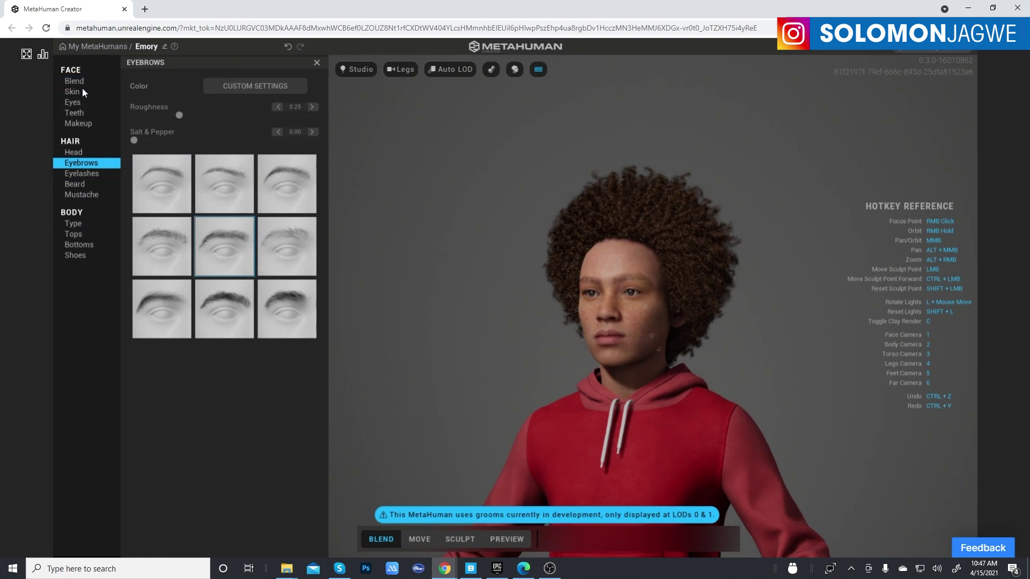
Check the bottoms options, bring Emory's full body into view and give the character the lace-up boots.
left_click(76, 248)
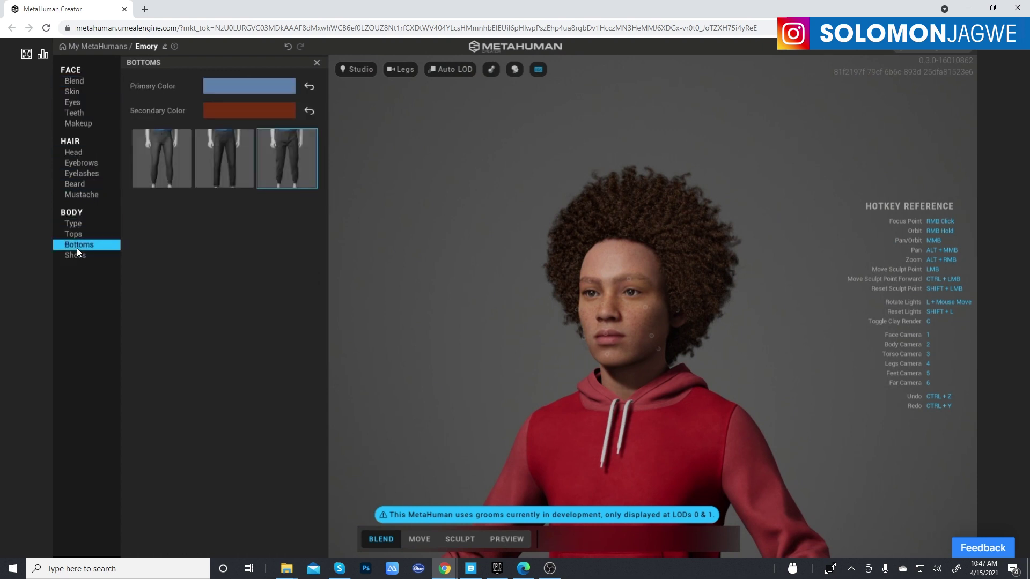
left_click(76, 256)
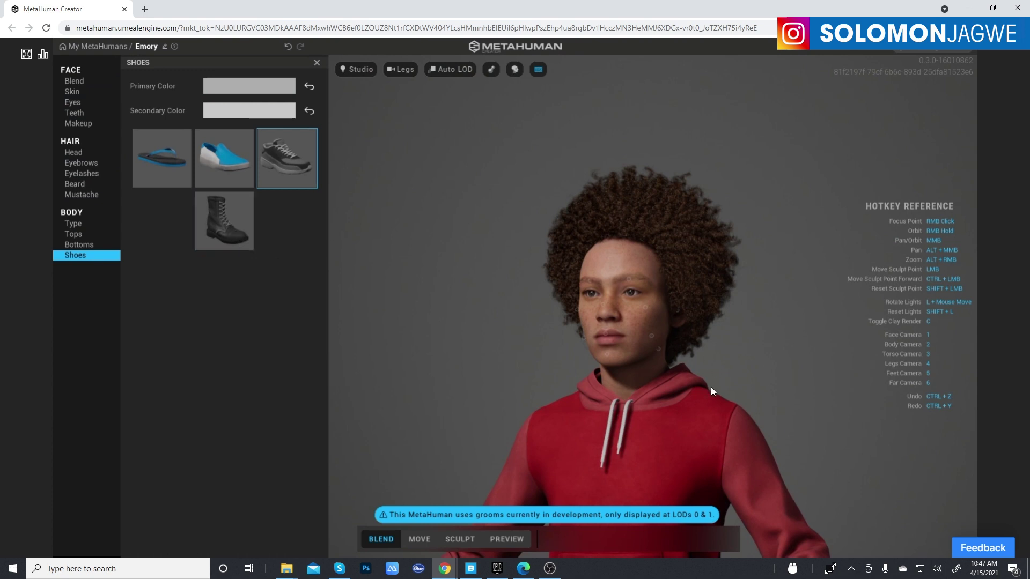
middle_click_drag(722, 285, 665, 150)
scroll(629, 271, "down", 5)
left_click(232, 234)
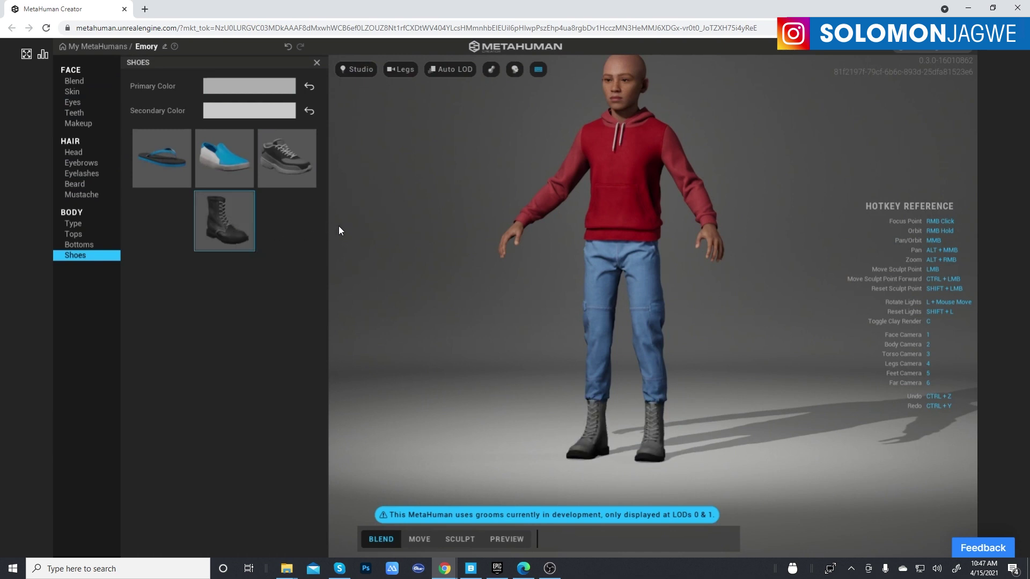
Recolor the trousers' primary color to a muted blue with Hue 229.6, Saturation 0.47 and Value 0.19.
left_click(80, 246)
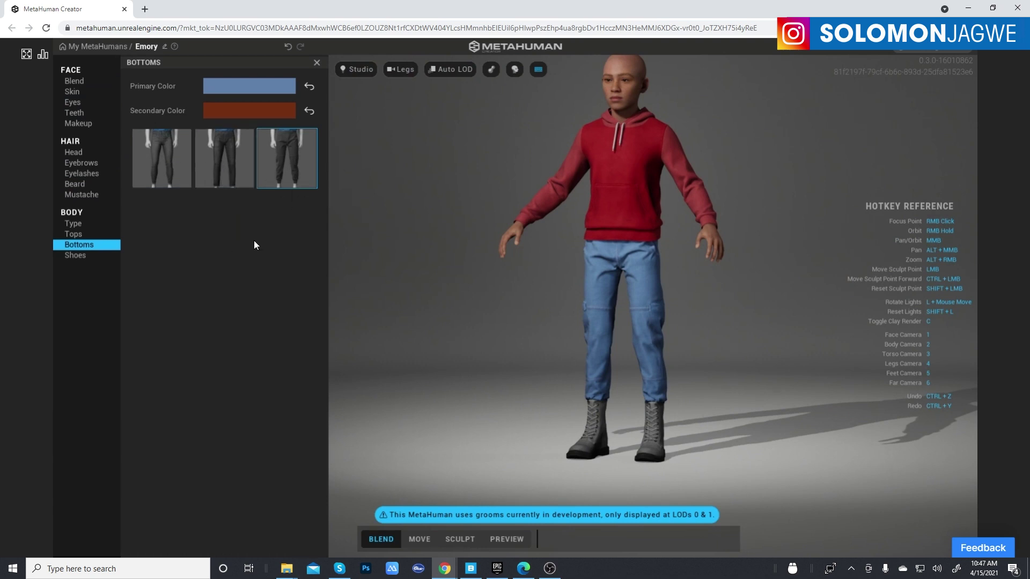
left_click(261, 86)
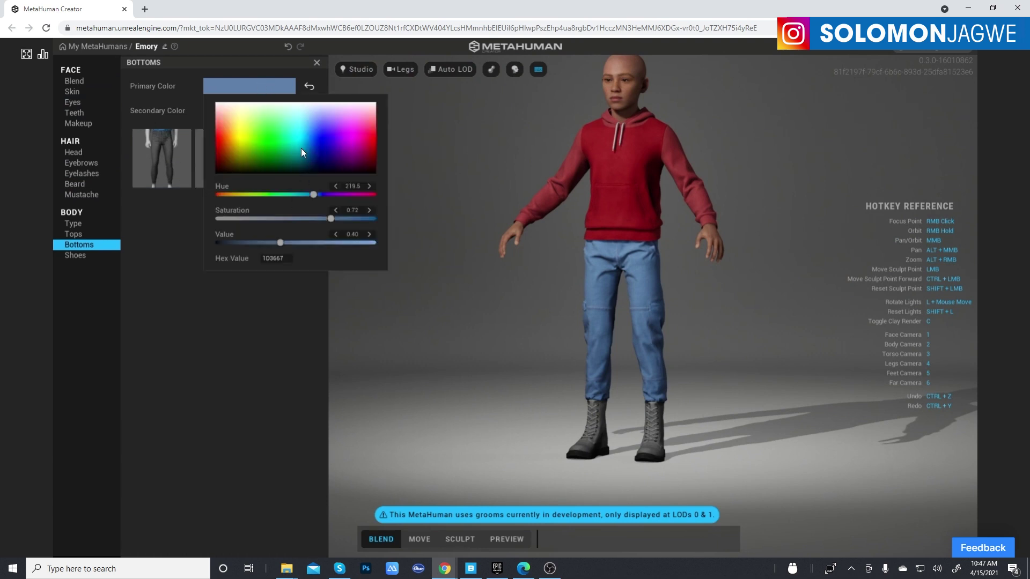
left_click_drag(279, 156, 227, 166)
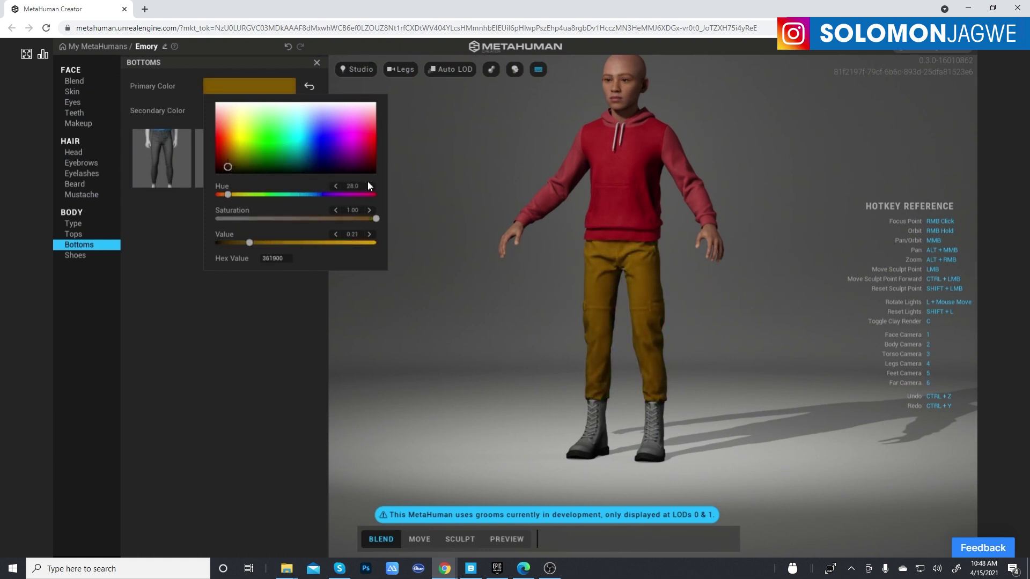
left_click_drag(252, 218, 317, 196)
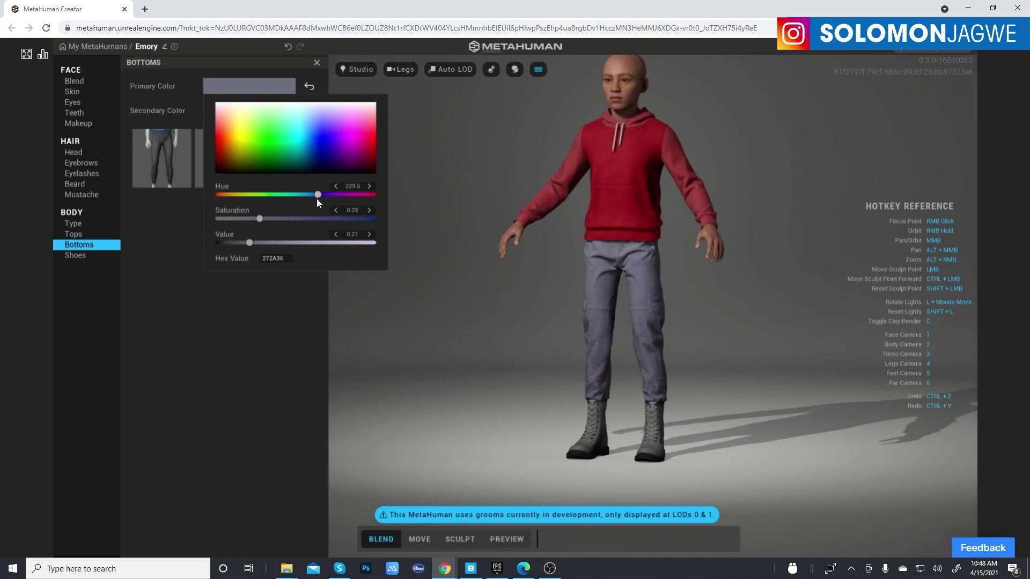
left_click_drag(259, 218, 243, 243)
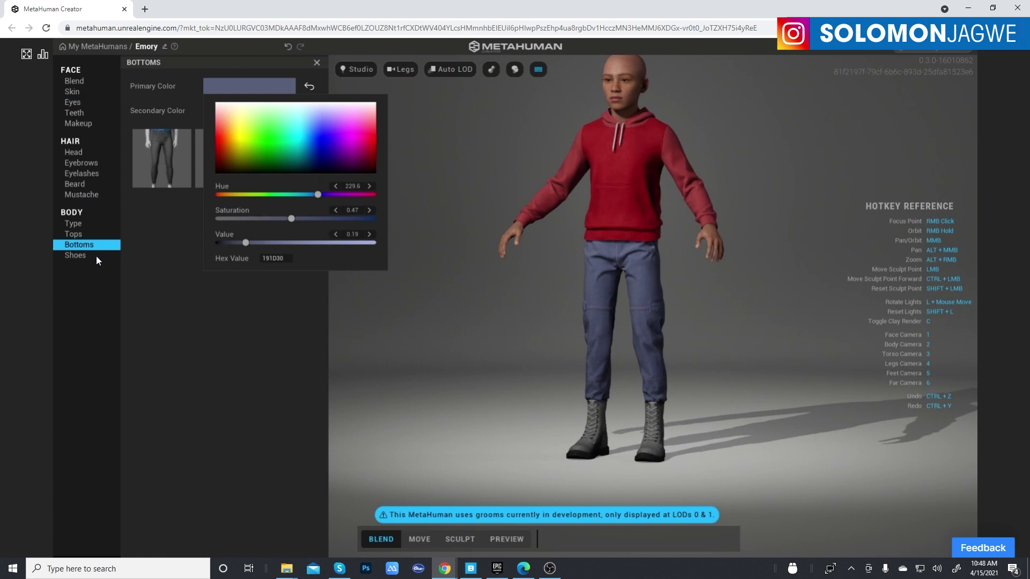
Change Emory's top to the crew-neck sweater and set its secondary color to dark teal, hex 000C17.
left_click(79, 236)
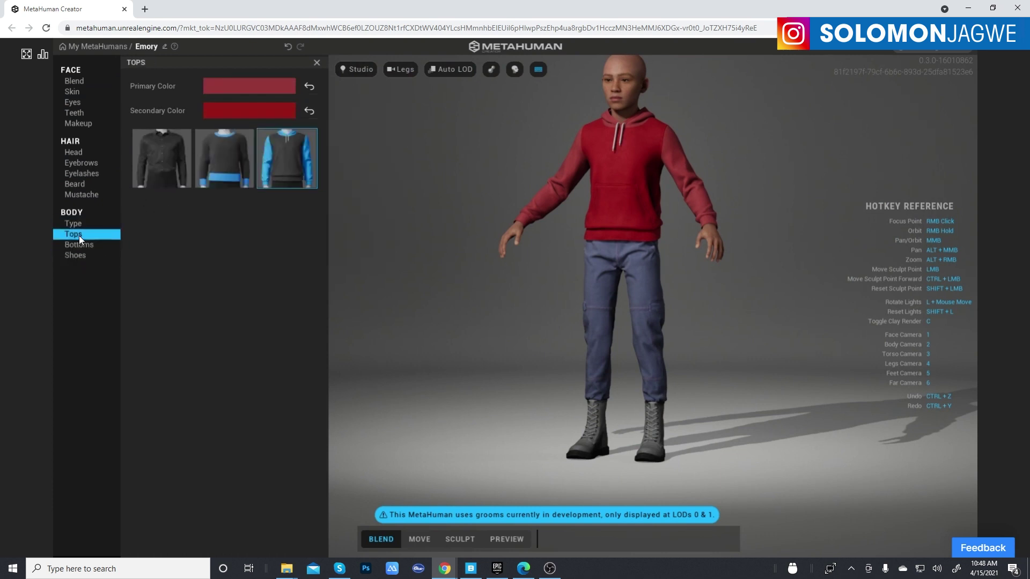
left_click(234, 171)
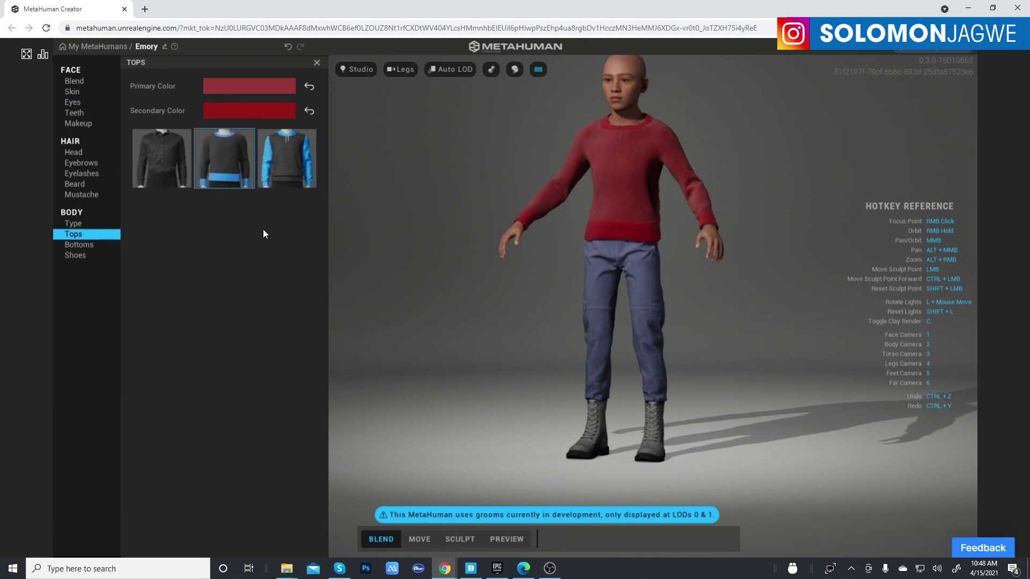
left_click(257, 116)
left_click_drag(287, 169, 309, 195)
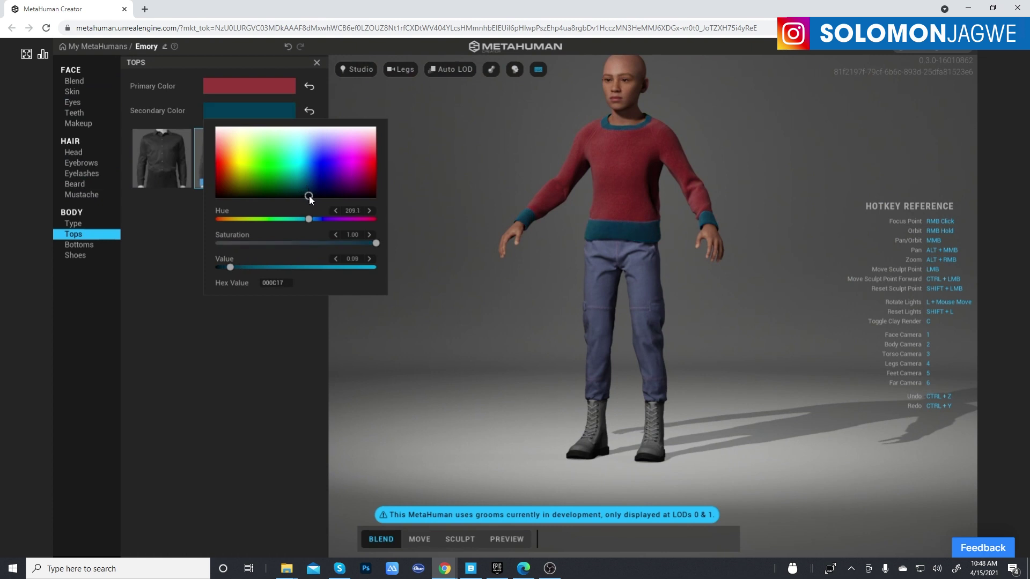
left_click(291, 338)
Try the first beard style, settle on the goatee in the middle of the second row, and inspect it in a frontal close-up.
scroll(629, 281, "up", 3)
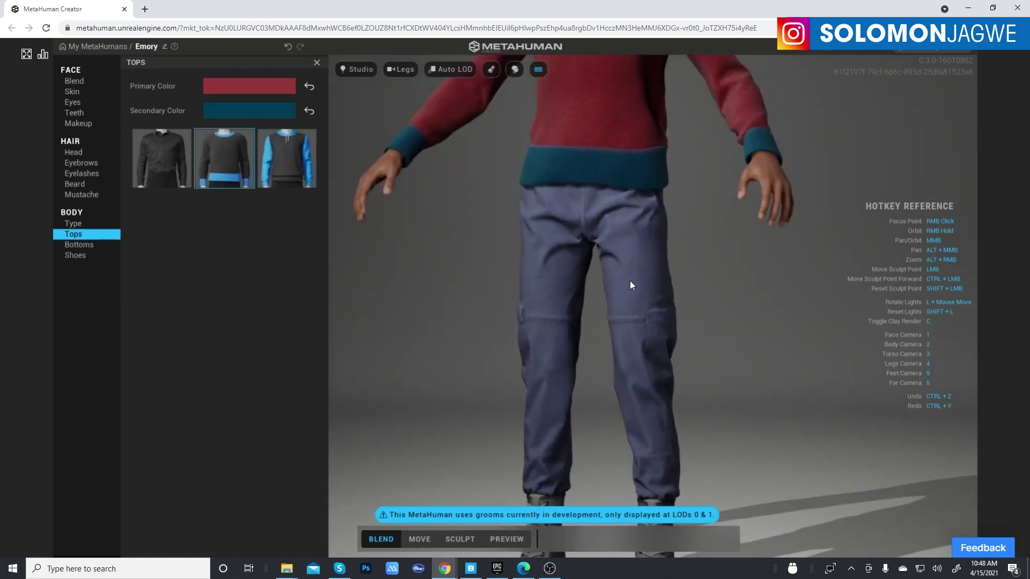
middle_click_drag(679, 211, 661, 436)
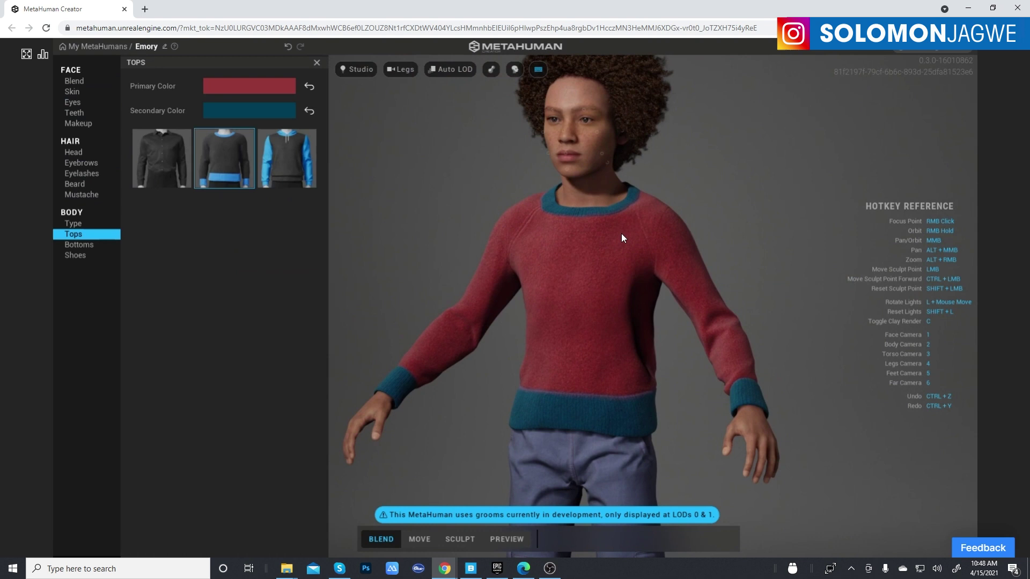
middle_click_drag(621, 238, 670, 385)
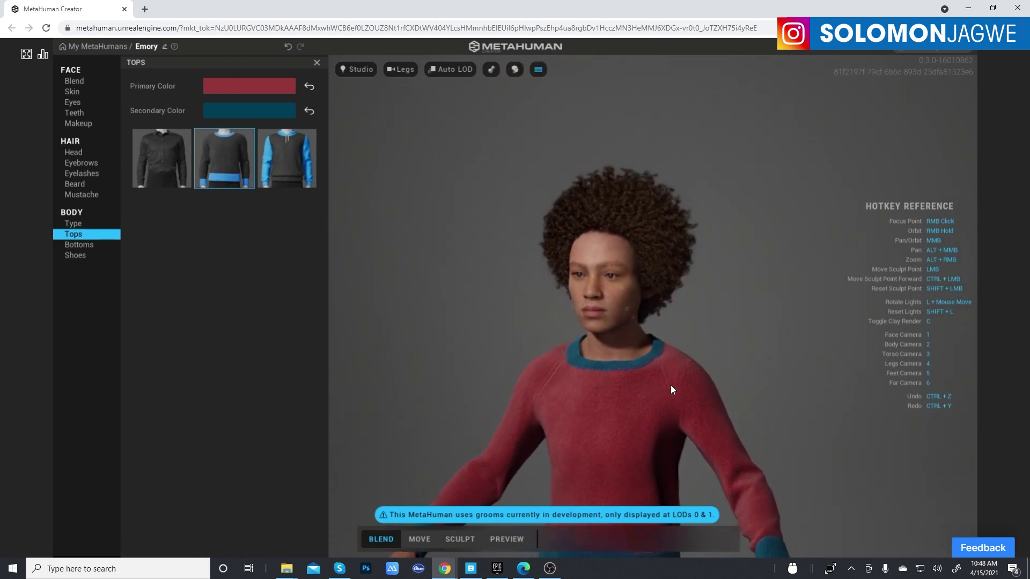
scroll(670, 379, "up", 3)
right_click_drag(727, 232, 613, 252)
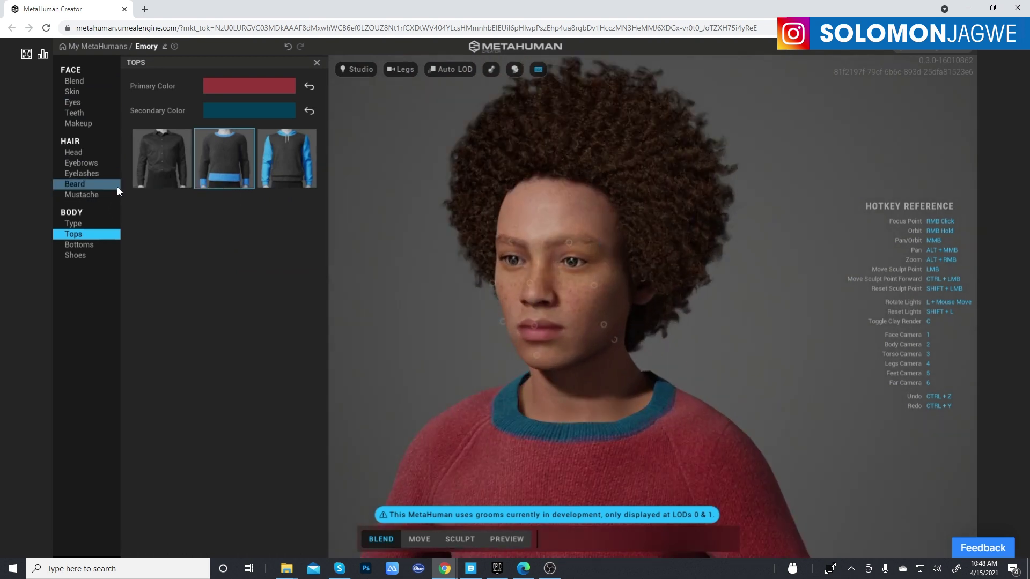
left_click(74, 186)
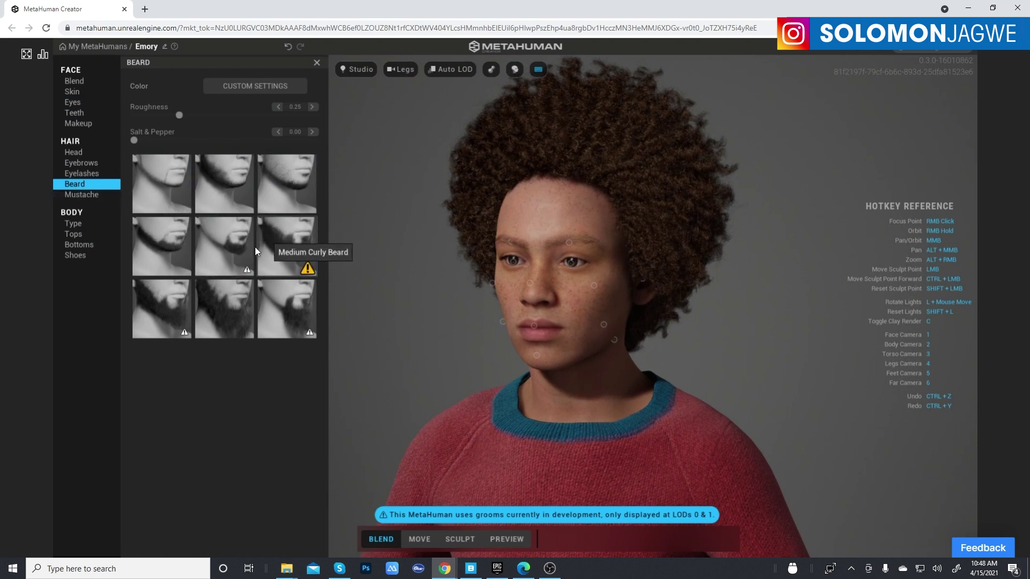
left_click(166, 184)
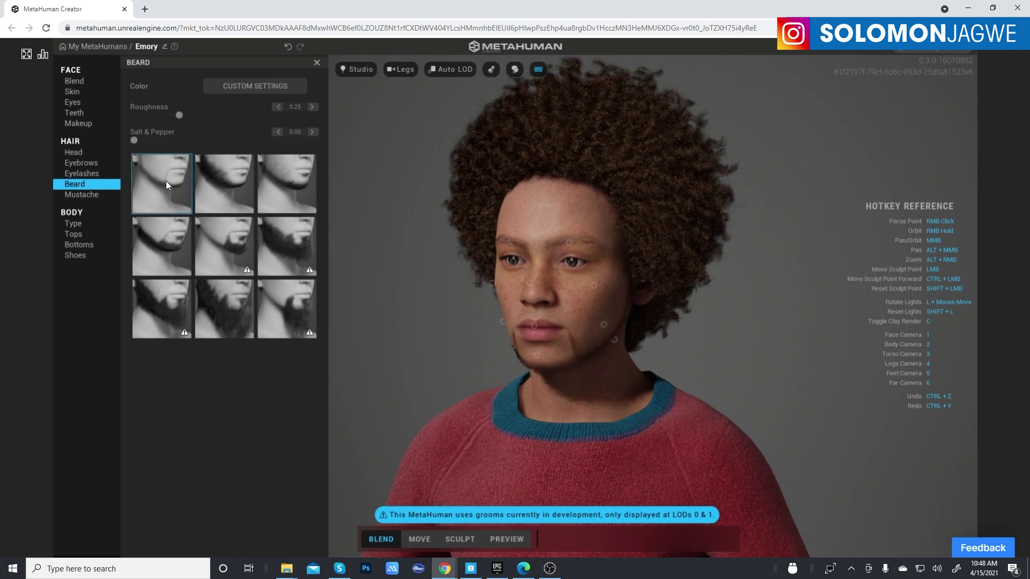
left_click(231, 243)
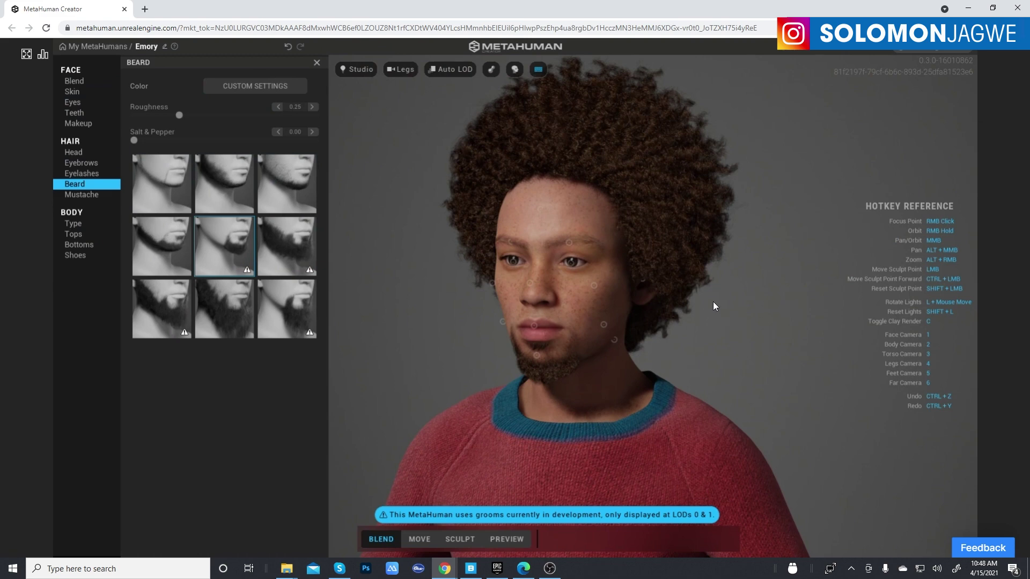
mouse_move(713, 302)
right_mouse_down()
mouse_move(803, 269)
mouse_move(767, 301)
mouse_move(559, 323)
mouse_move(500, 285)
mouse_move(417, 263)
mouse_move(733, 298)
mouse_move(710, 310)
right_mouse_up()
scroll(719, 291, "up", 4)
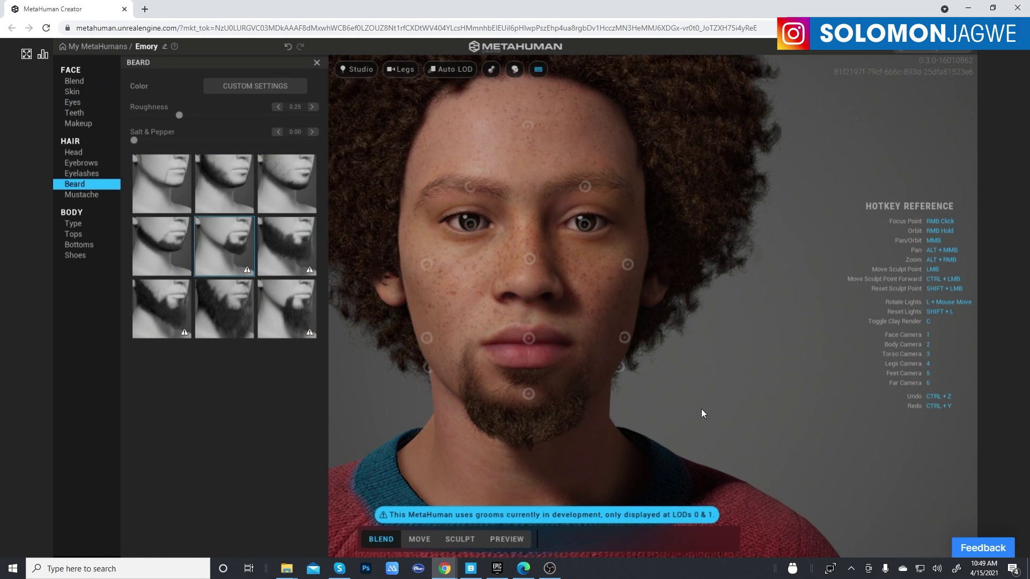
Switch to Sculpt mode and reshape Emory's nose by moving its sculpt points.
left_click(462, 542)
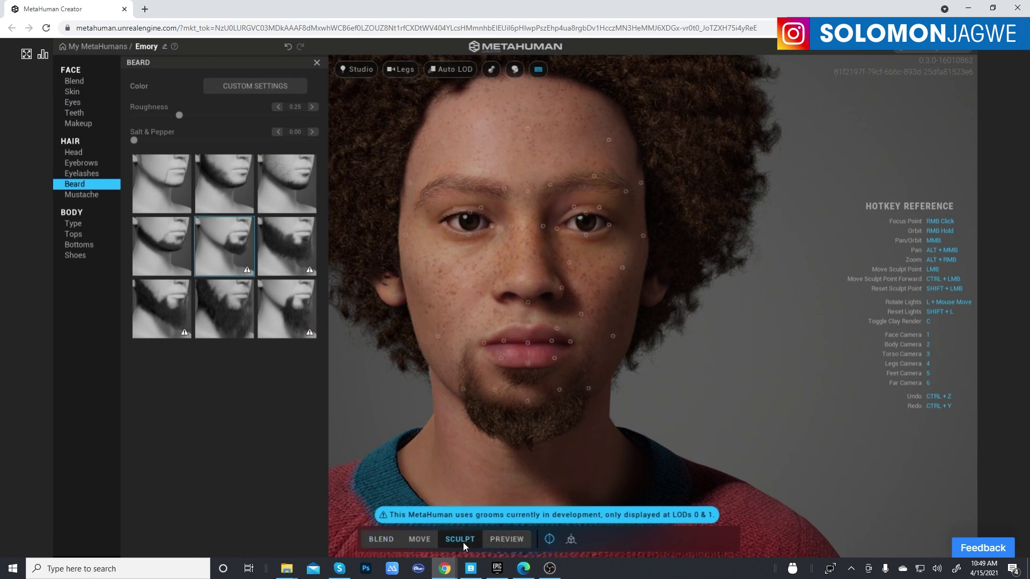
mouse_move(561, 288)
left_mouse_down()
mouse_move(578, 288)
mouse_move(530, 273)
mouse_move(534, 262)
mouse_move(544, 265)
mouse_move(534, 280)
left_mouse_up()
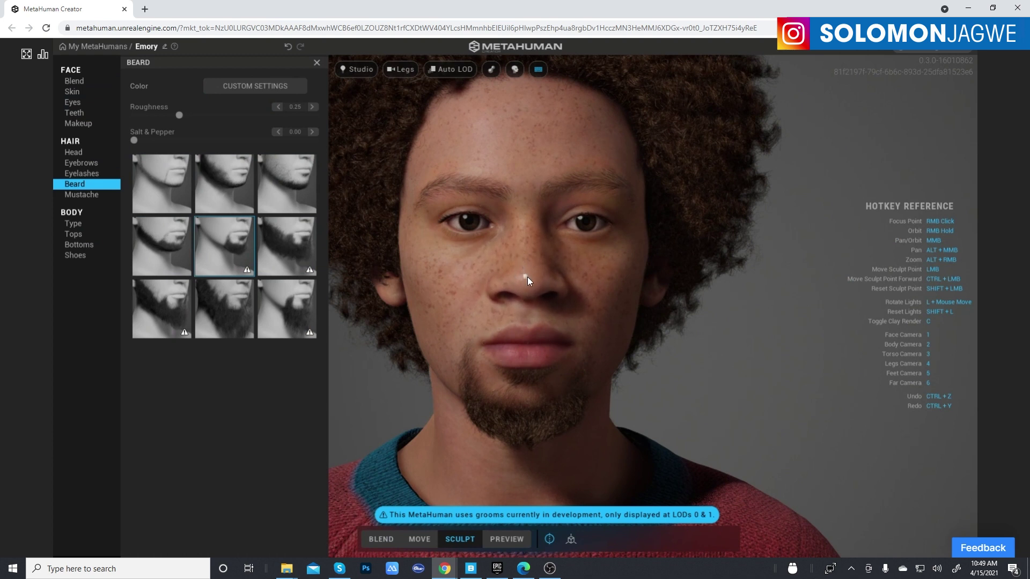
mouse_move(528, 303)
left_mouse_down()
mouse_move(529, 276)
mouse_move(529, 345)
mouse_move(564, 317)
left_mouse_up()
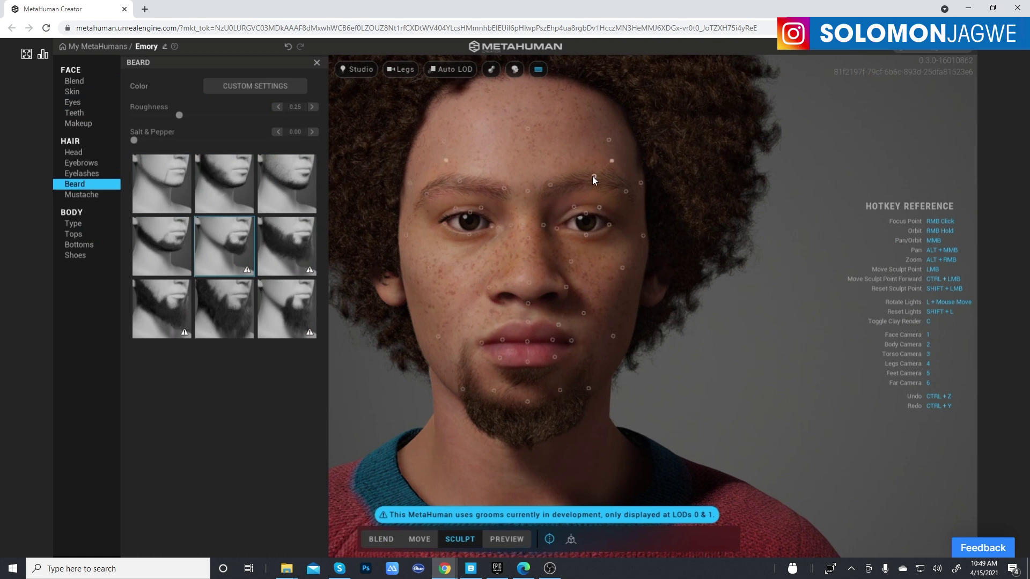
Sculpt the brows and outer eye corners, pull the cheek and jaw points outward, and inspect the whole head.
mouse_move(593, 176)
left_mouse_down()
mouse_move(592, 149)
mouse_move(607, 185)
mouse_move(587, 211)
mouse_move(588, 182)
left_mouse_up()
left_click_drag(616, 222, 632, 223)
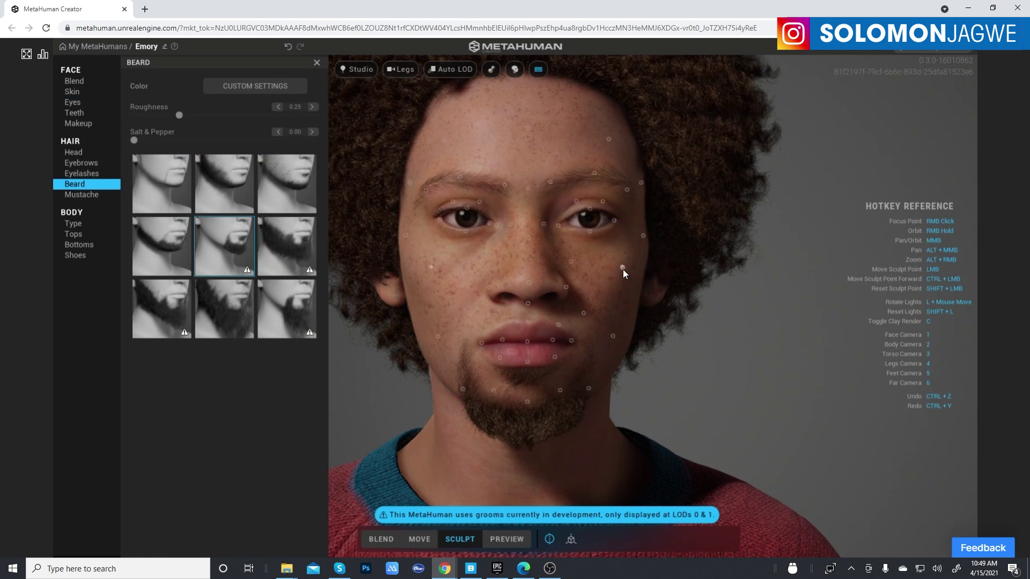
mouse_move(623, 269)
left_mouse_down()
mouse_move(649, 292)
mouse_move(625, 296)
mouse_move(638, 297)
left_mouse_up()
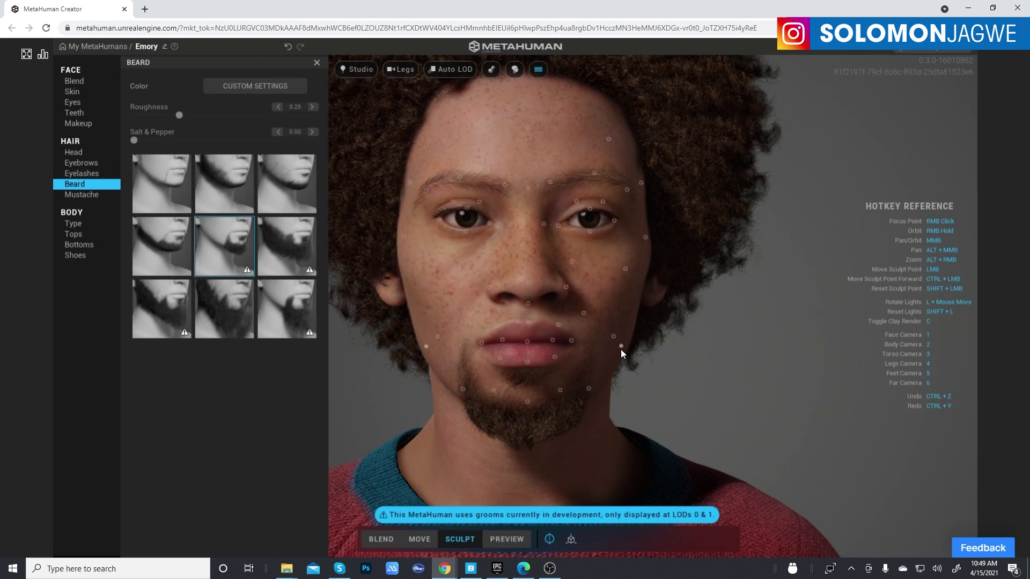
mouse_move(620, 349)
left_mouse_down()
mouse_move(644, 360)
mouse_move(635, 350)
left_mouse_up()
scroll(694, 325, "down", 3)
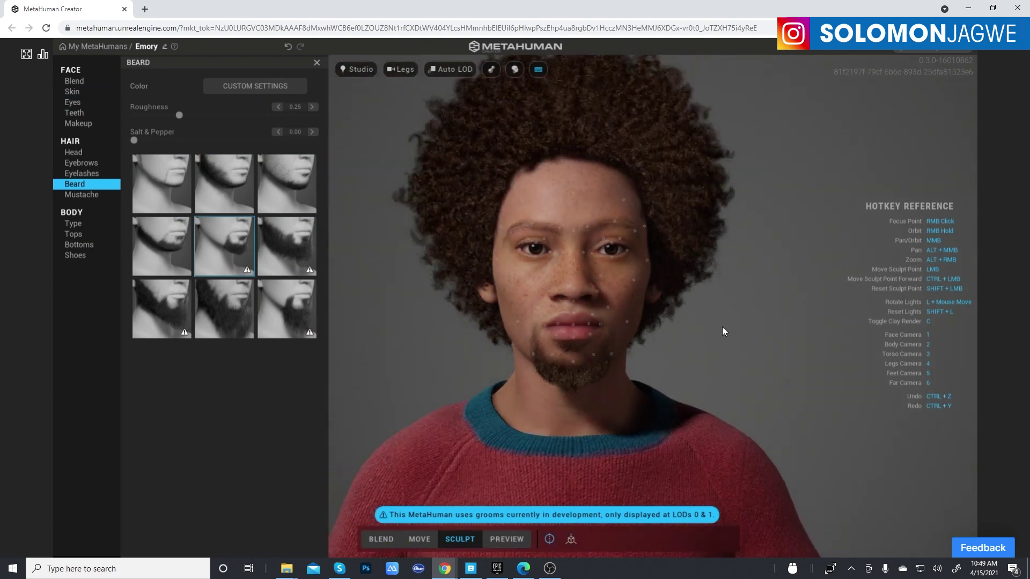
right_click_drag(722, 328, 684, 326)
key("super")
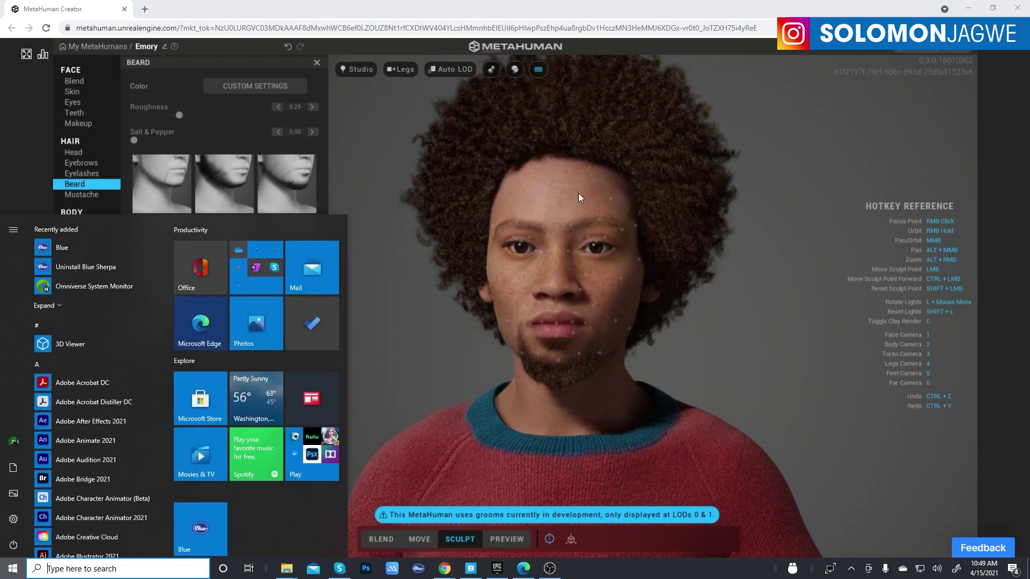
left_click(711, 190)
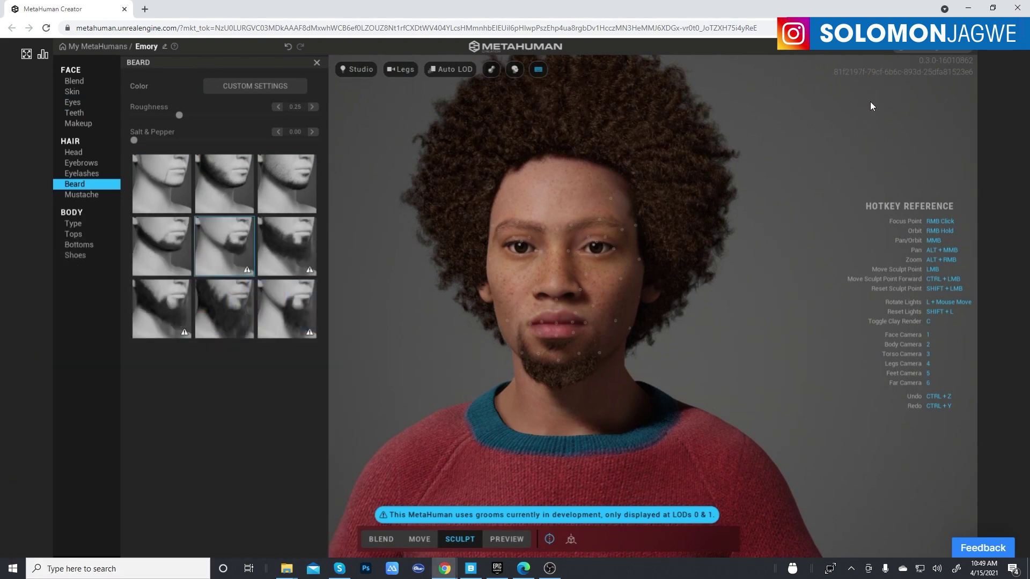
right_click_drag(858, 299, 749, 438, "alt")
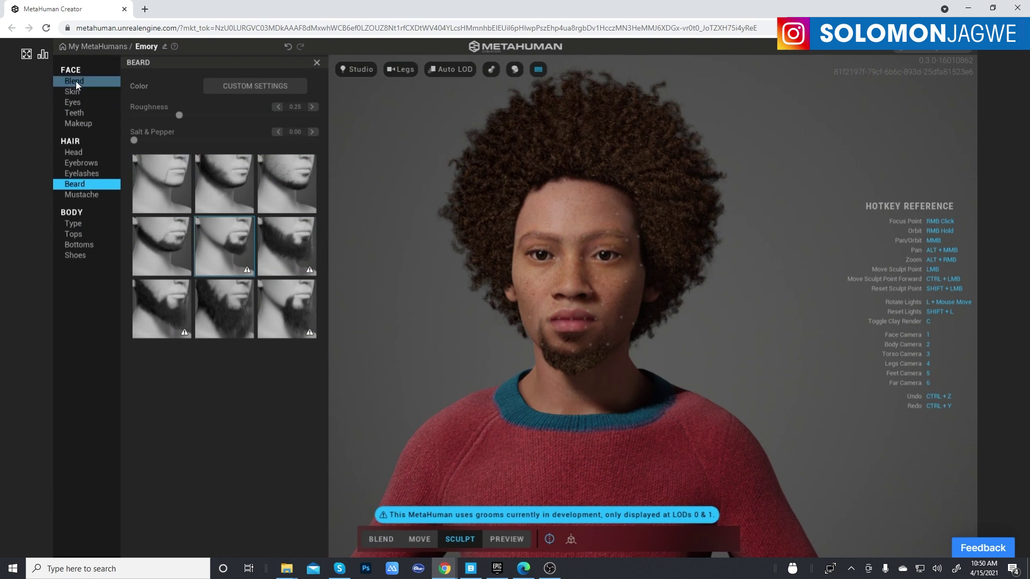
Show the streaming statistics, make the editor full screen and switch Emory to Preview mode.
left_click(43, 55)
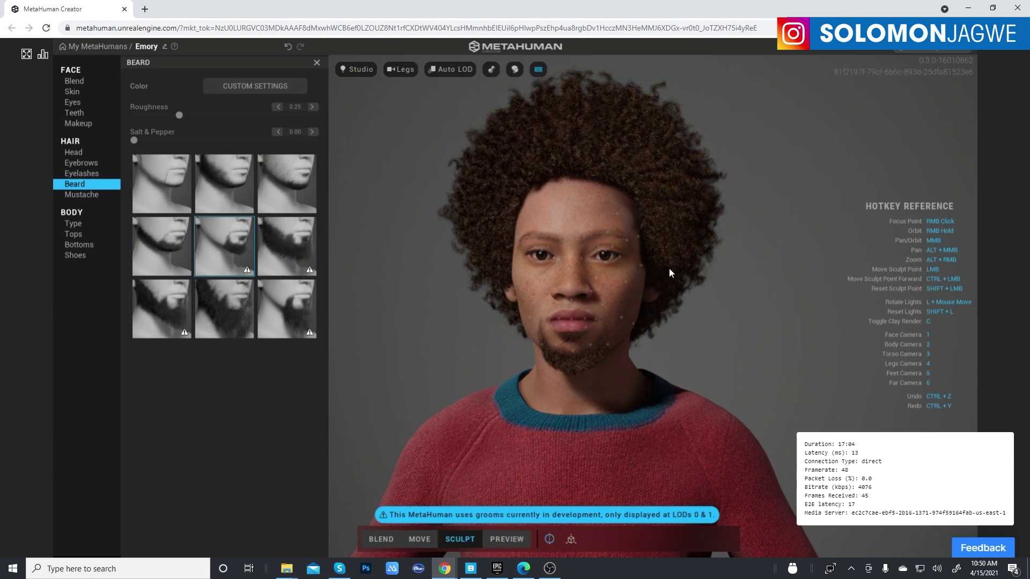
left_click(27, 53)
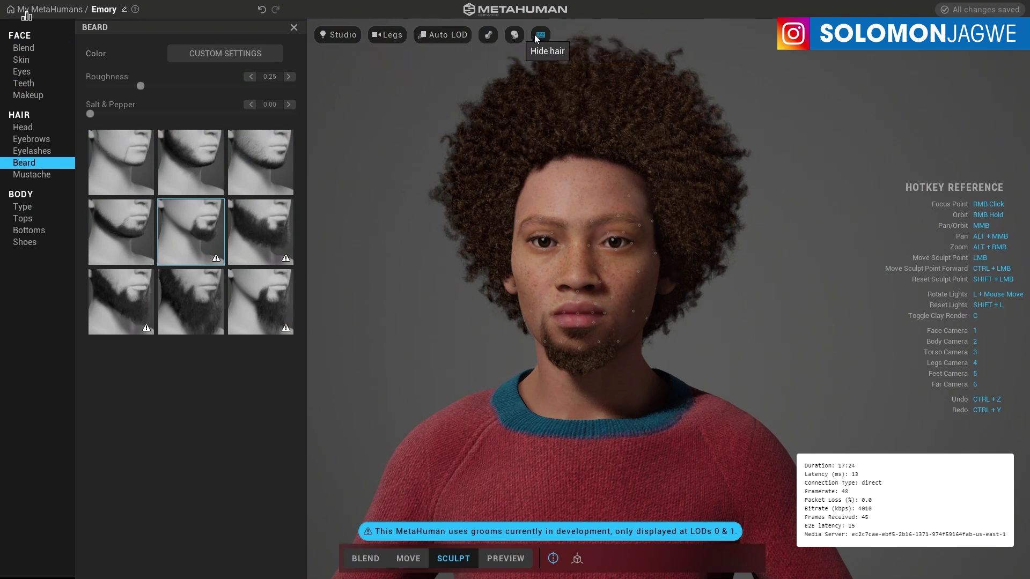
left_click(516, 559)
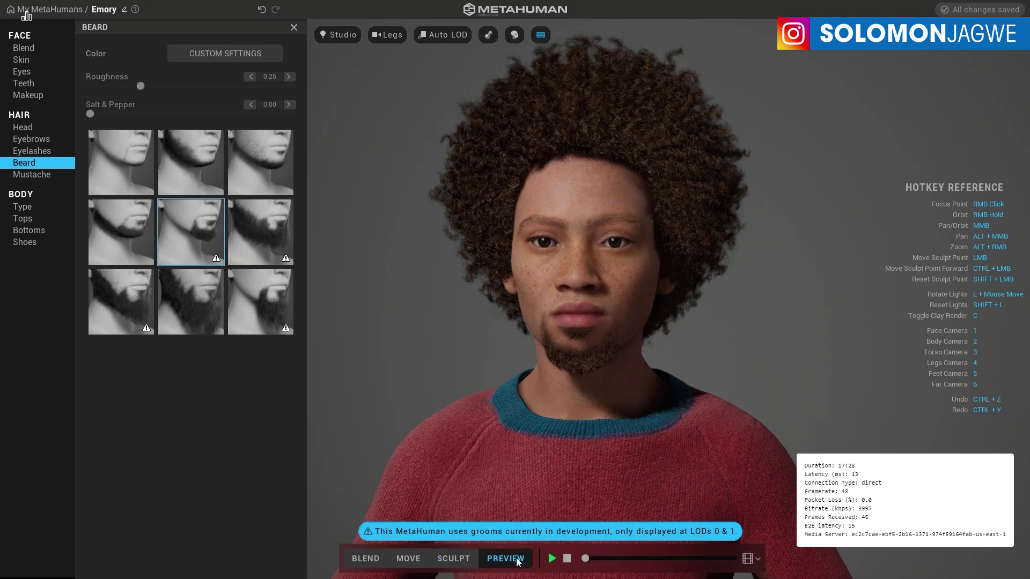
Play the preview animation and inspect Emory's facial expressions in close-up.
left_click(552, 559)
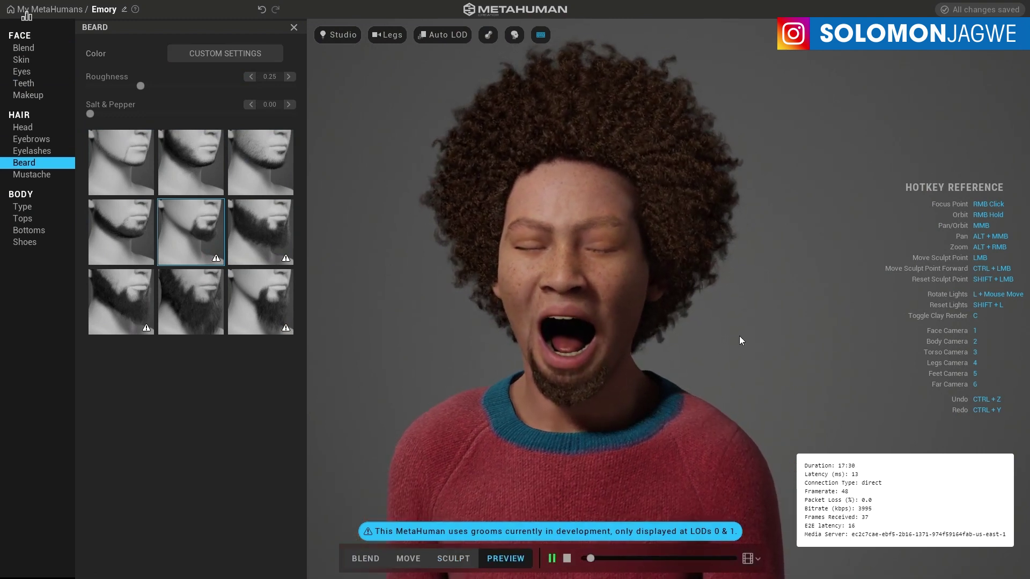
scroll(601, 293, "up", 3)
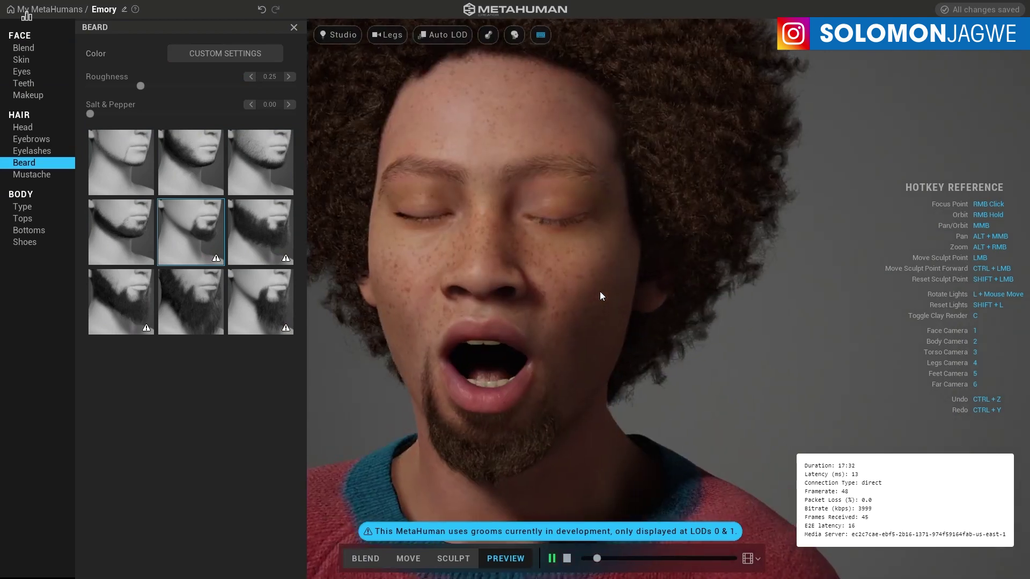
scroll(526, 288, "up", 3)
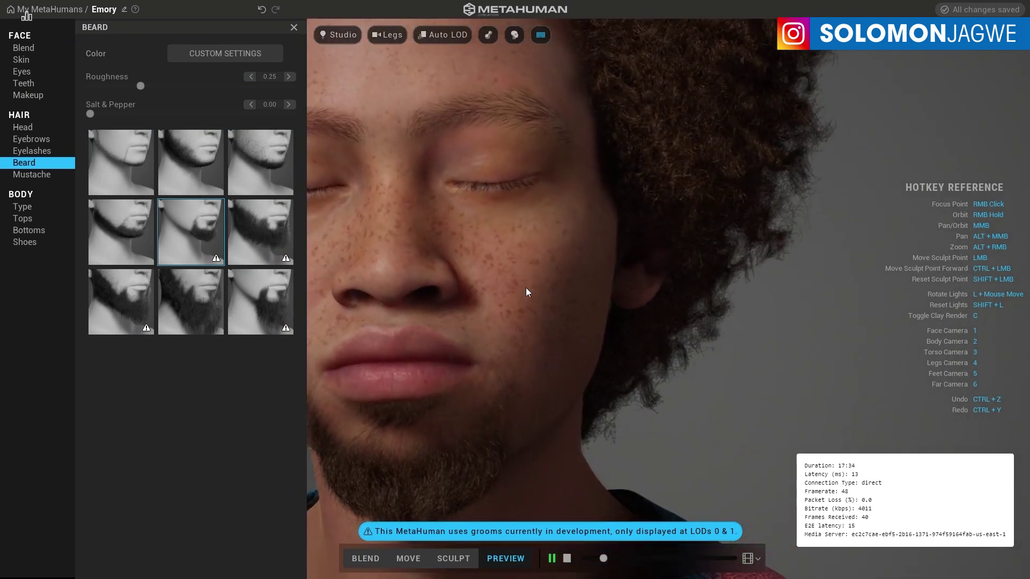
scroll(526, 293, "down", 5)
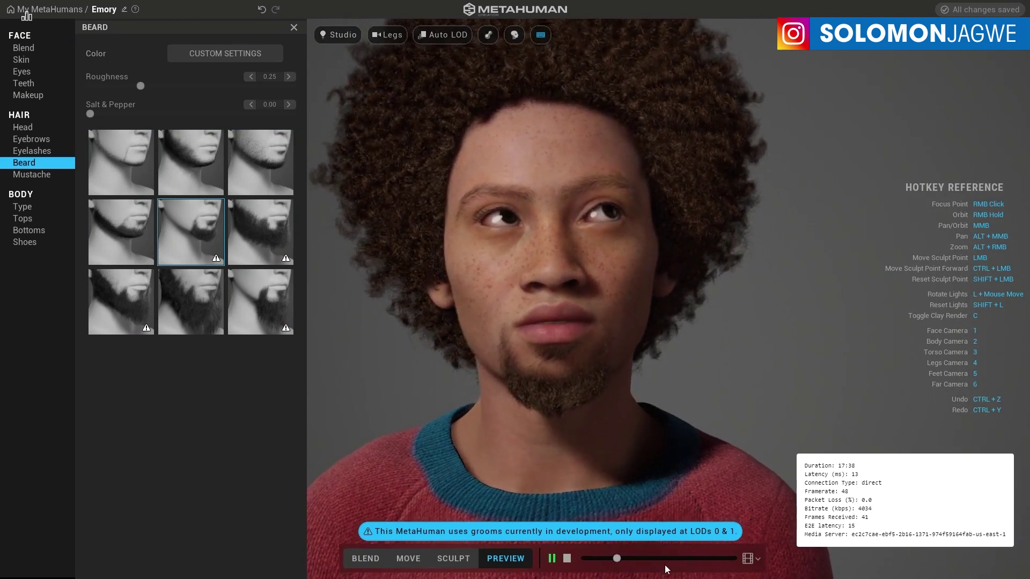
Switch to Move mode and nudge the guide curve below Emory's lower lip slightly downward.
left_click(408, 559)
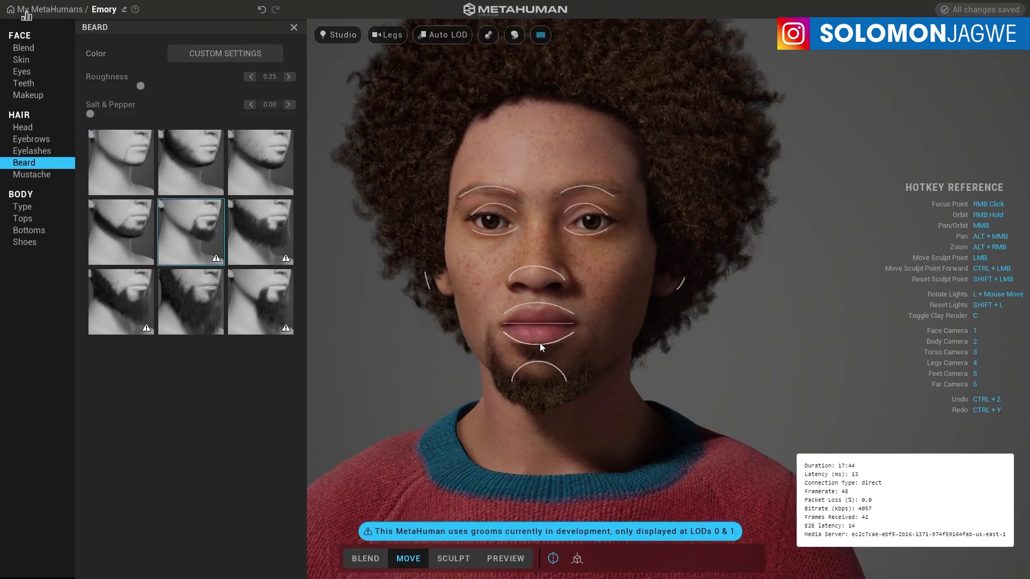
left_click_drag(540, 344, 539, 349)
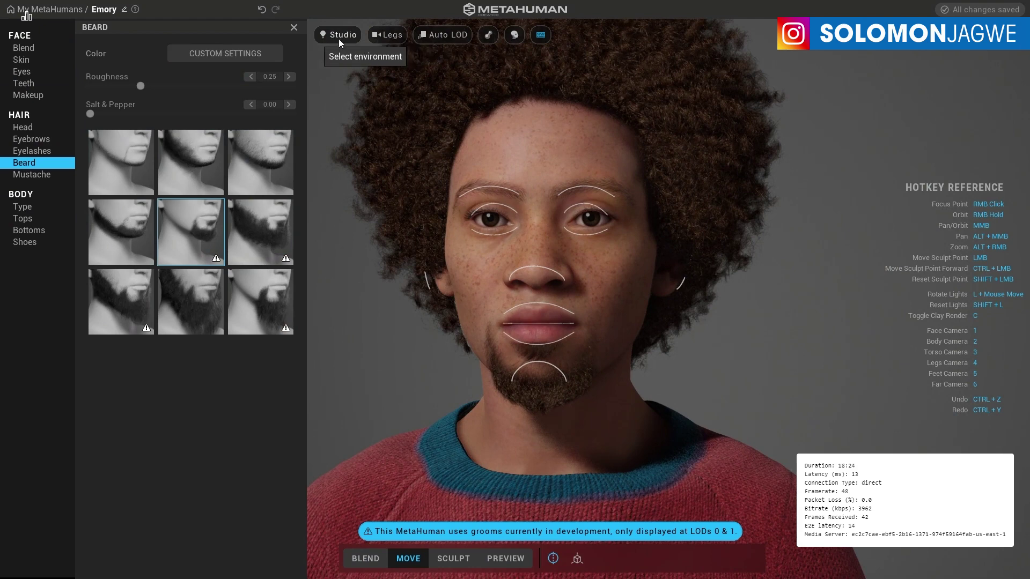
Close the Beard settings and toggle the hotkey reference off and back on.
left_click(294, 27)
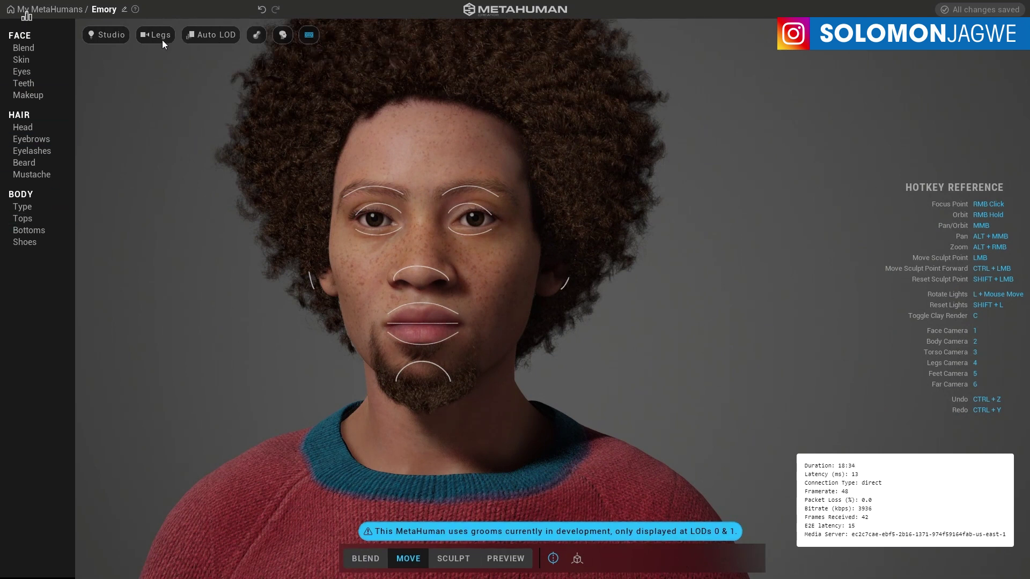
left_click(309, 35)
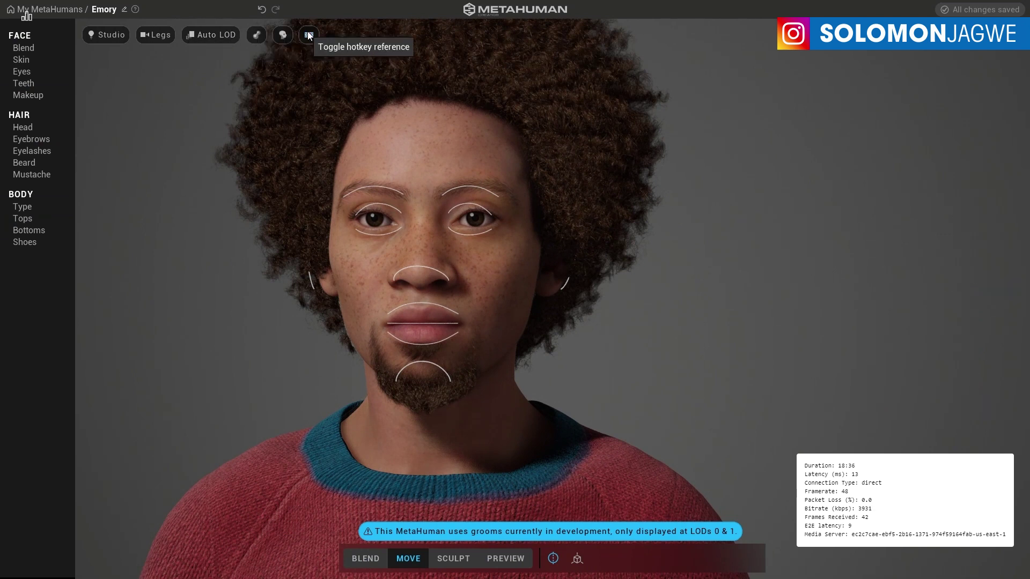
left_click(309, 35)
Rename the MetaHuman as Emory_Older and check the naming rules.
left_click(124, 10)
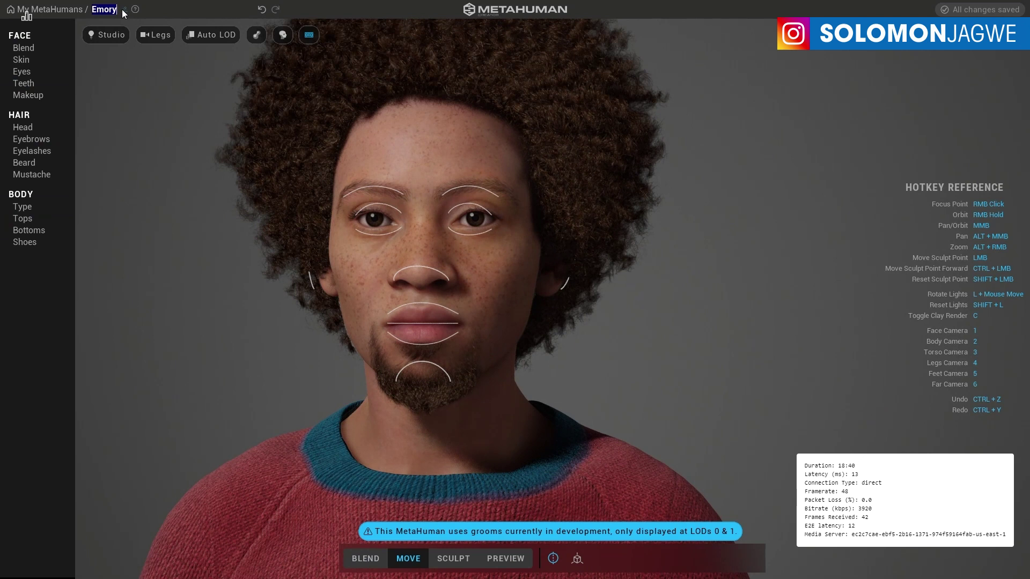
left_click(114, 10)
type("Emory_Older")
mouse_move(163, 8)
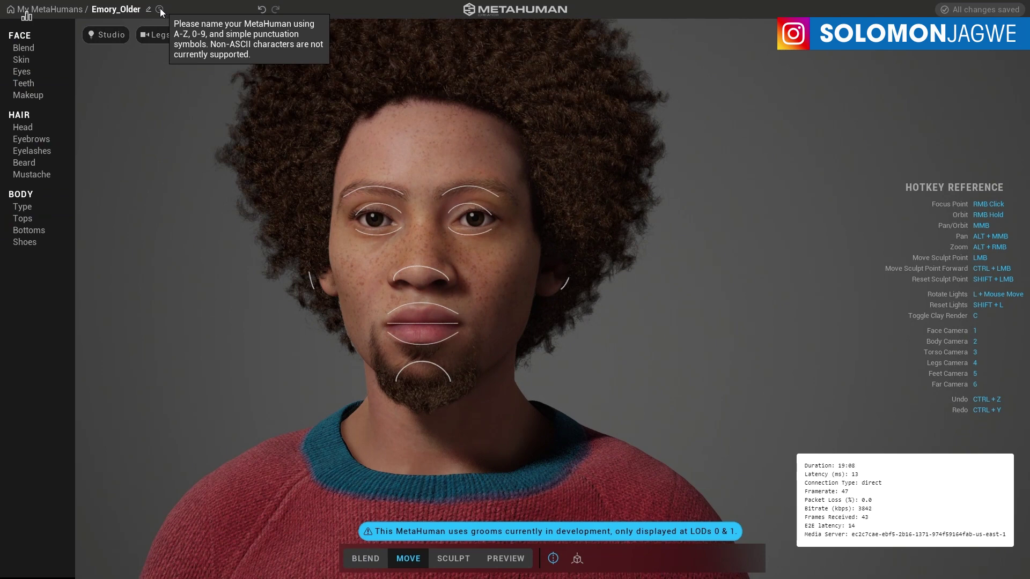
Examine the character with the body and torso cameras, from the front, both sides and at different distances.
key("2")
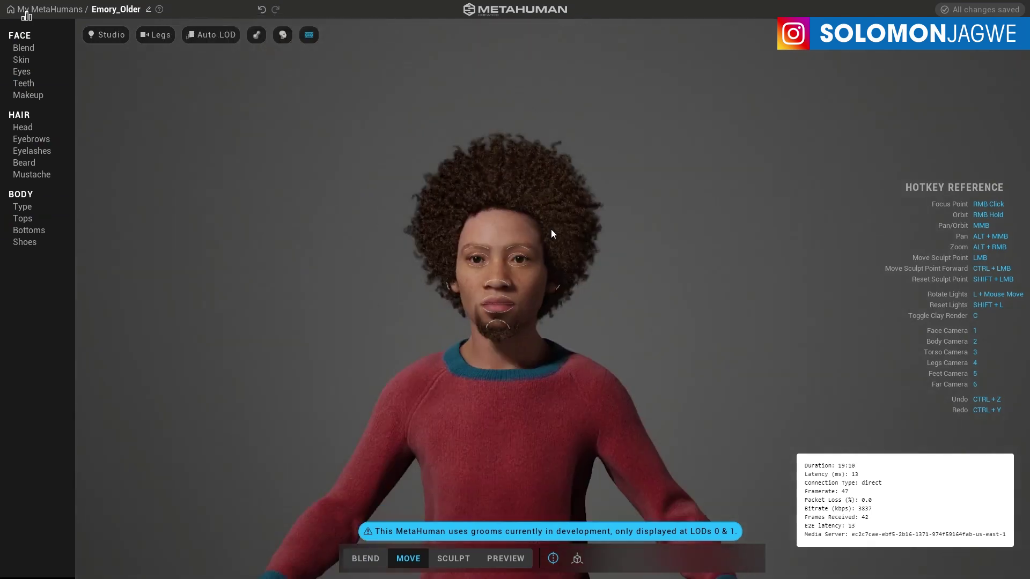
key("3")
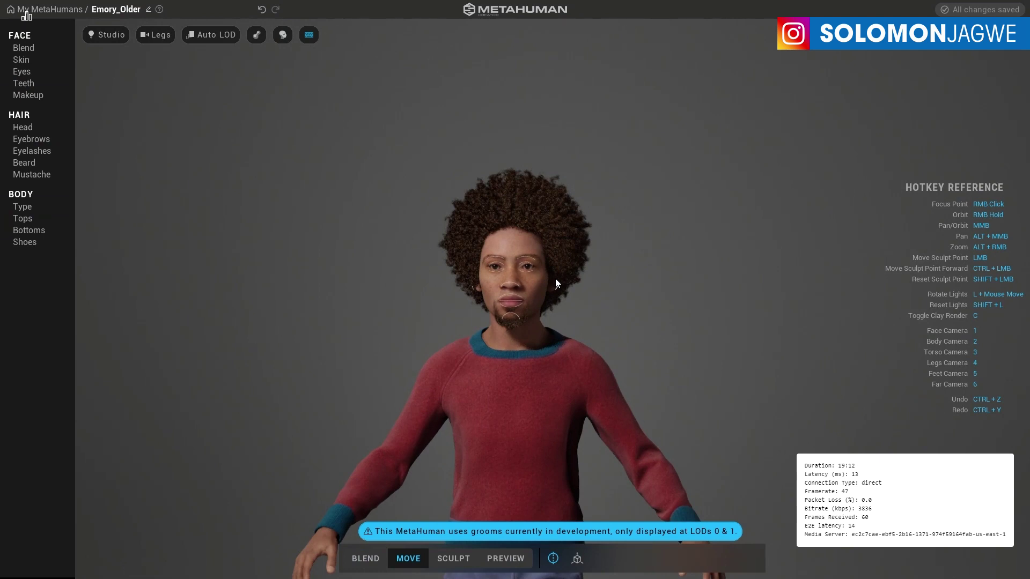
right_click_drag(577, 349, 631, 384)
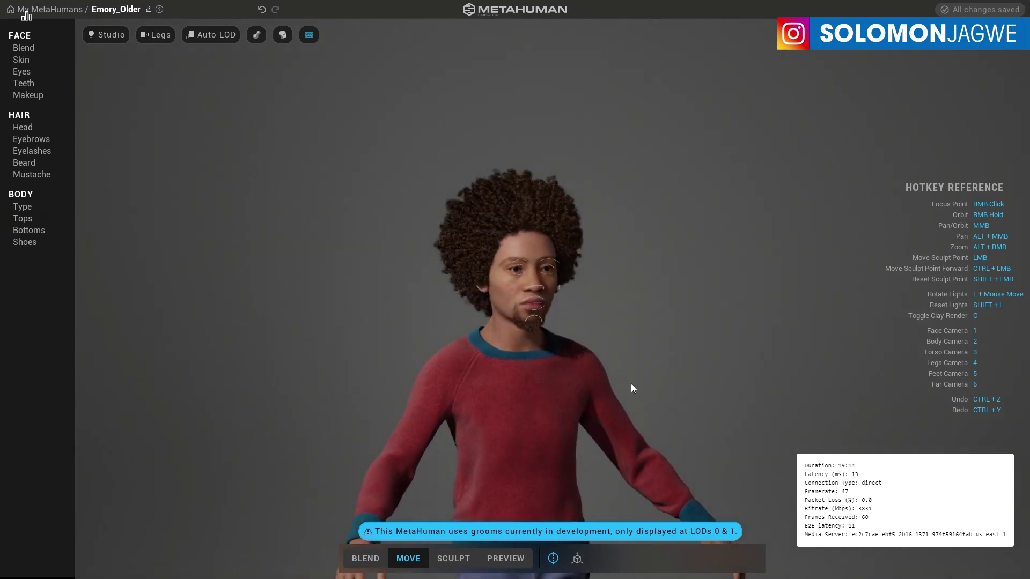
middle_click_drag(554, 350, 523, 224, "alt")
key("3")
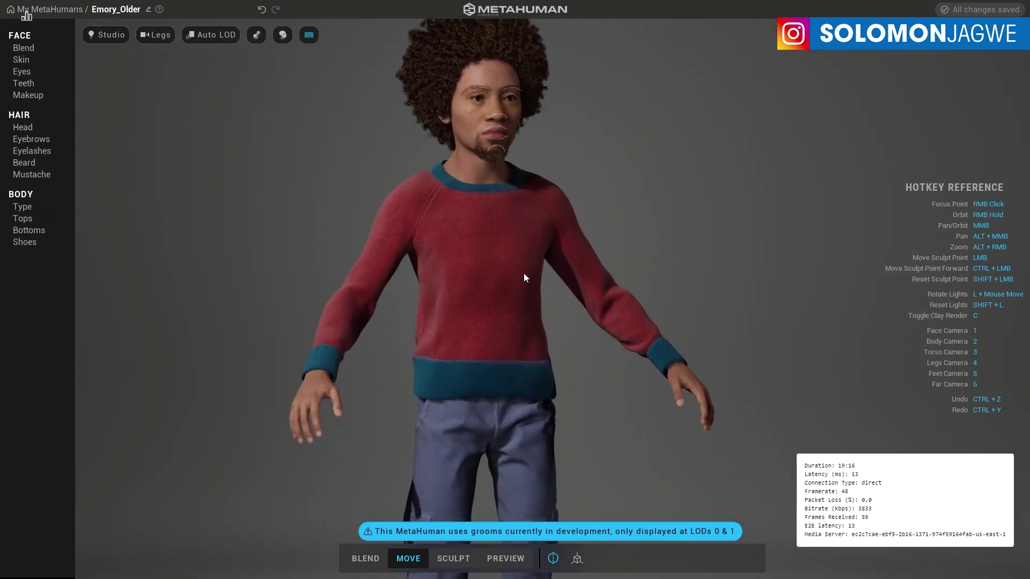
right_click_drag(328, 265, 433, 253)
scroll(499, 256, "down", 5)
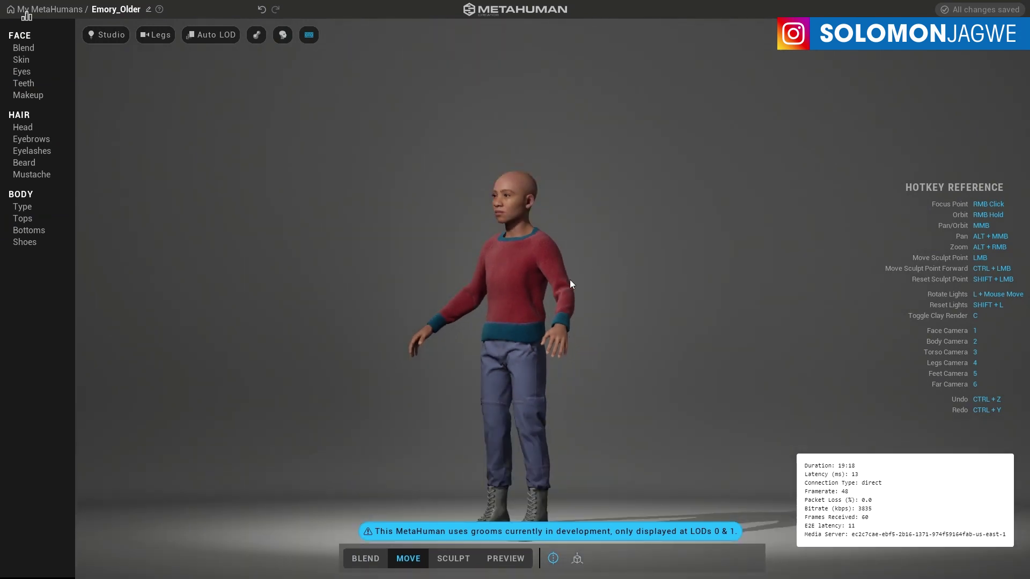
right_click_drag(569, 279, 828, 278)
scroll(573, 252, "up", 5)
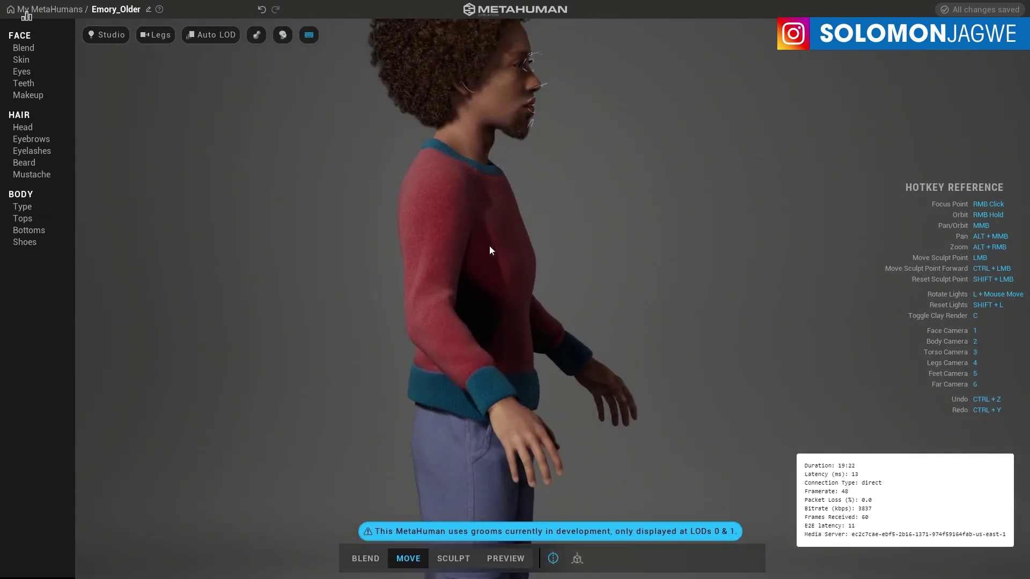
right_click_drag(490, 250, 222, 209)
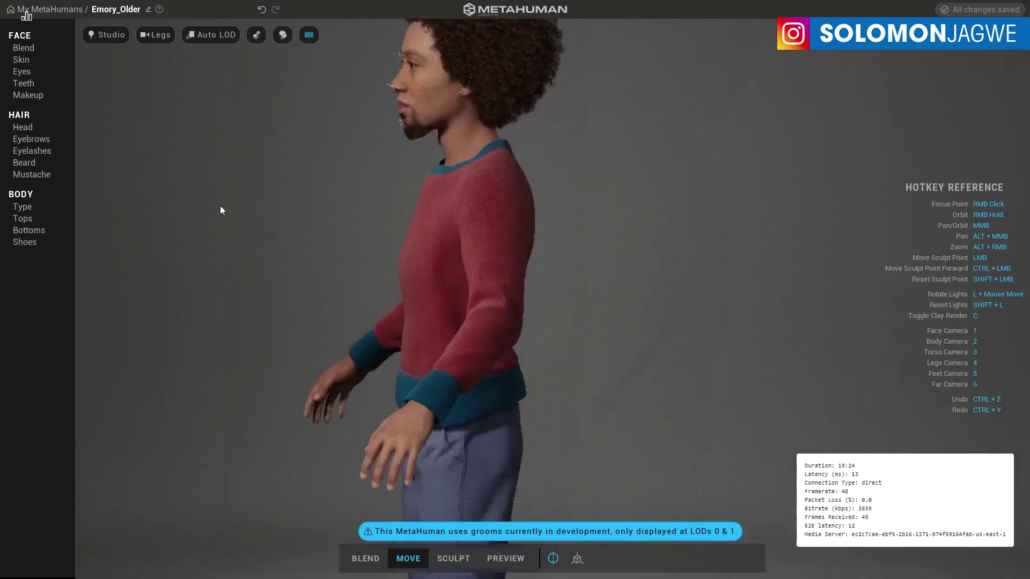
middle_click_drag(435, 150, 586, 263)
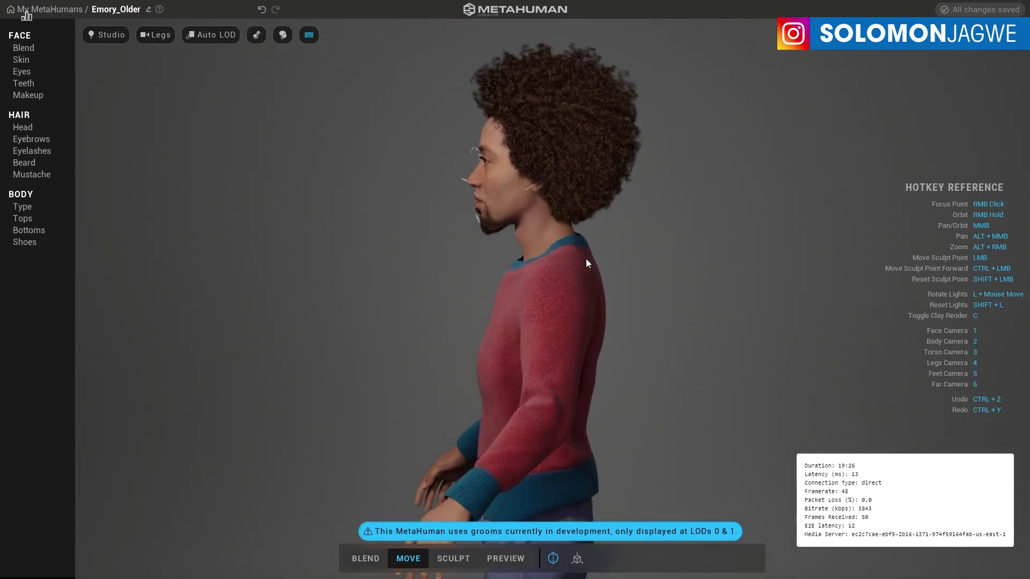
scroll(586, 259, "down", 5)
scroll(566, 275, "up", 4)
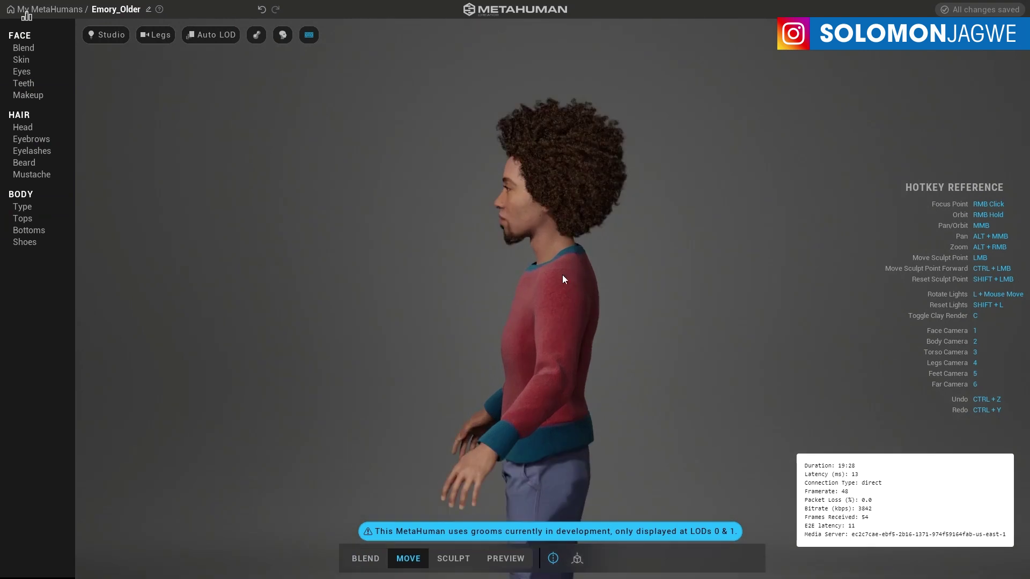
Set the environment to Silhouette and examine the character's outline from several angles.
left_click(114, 35)
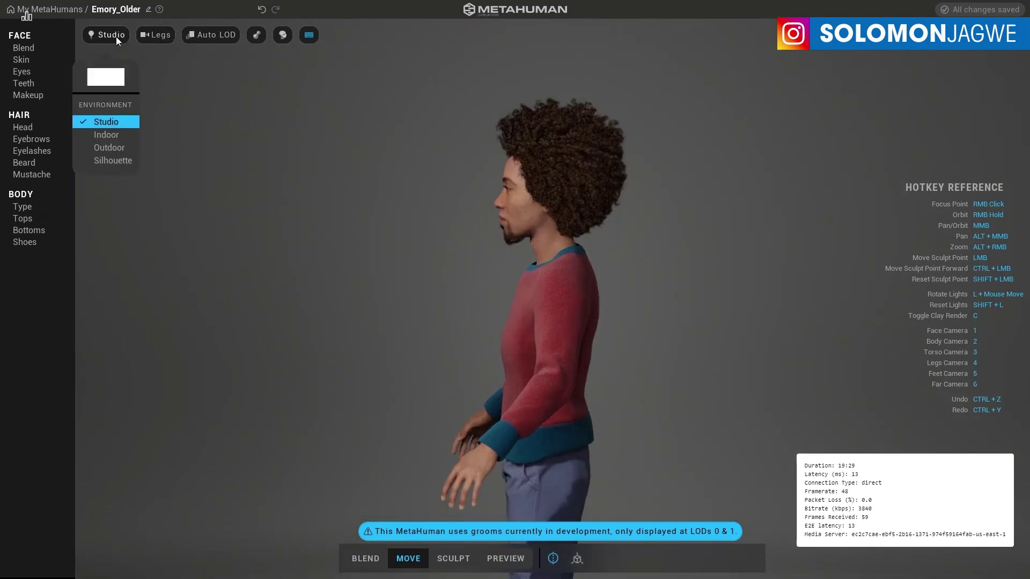
left_click(120, 162)
right_click_drag(520, 266, 899, 294)
right_click_drag(716, 300, 486, 228)
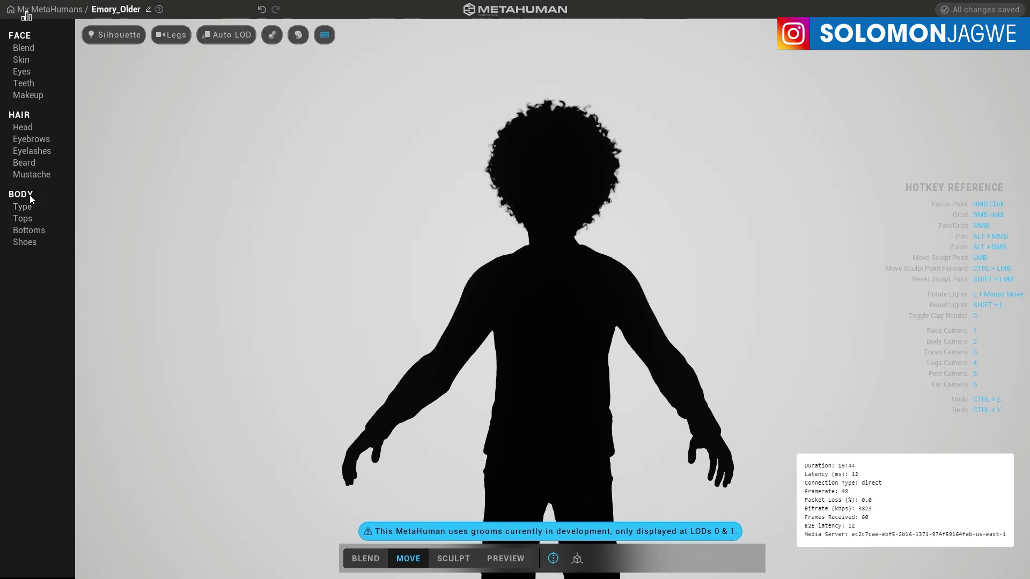
Open the body type choices and set the environment back to Studio.
left_click(26, 208)
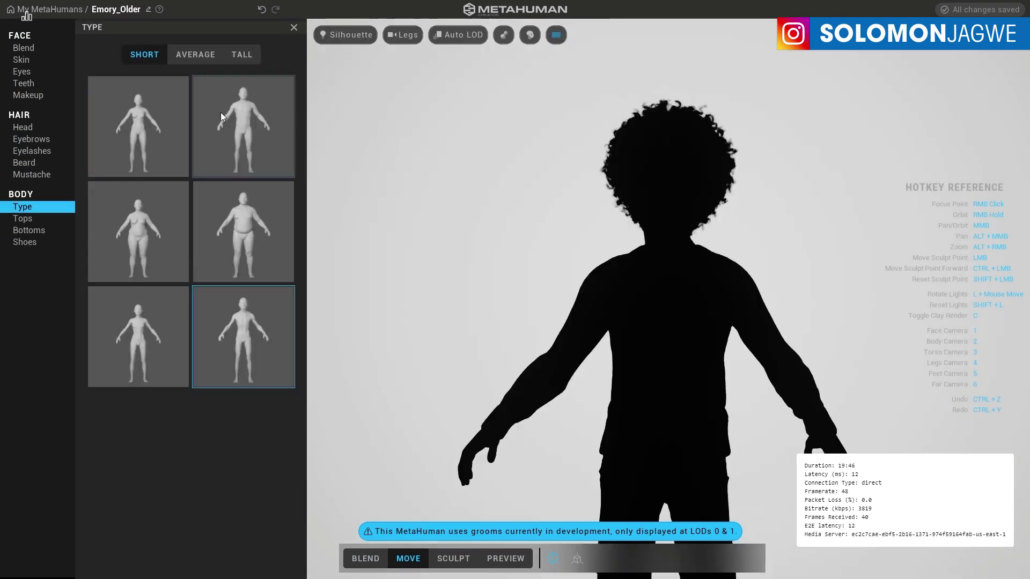
left_click(340, 34)
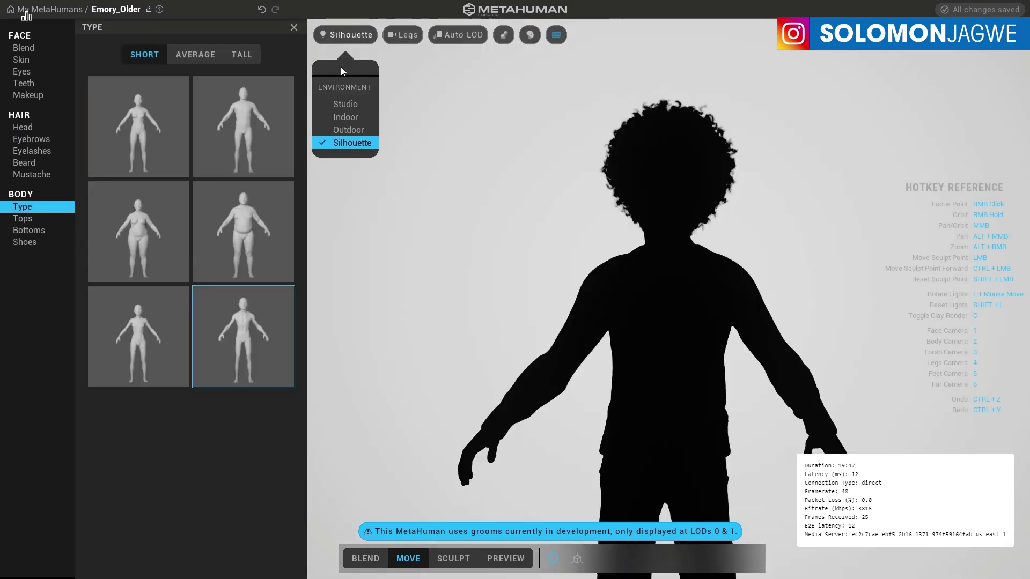
left_click(349, 105)
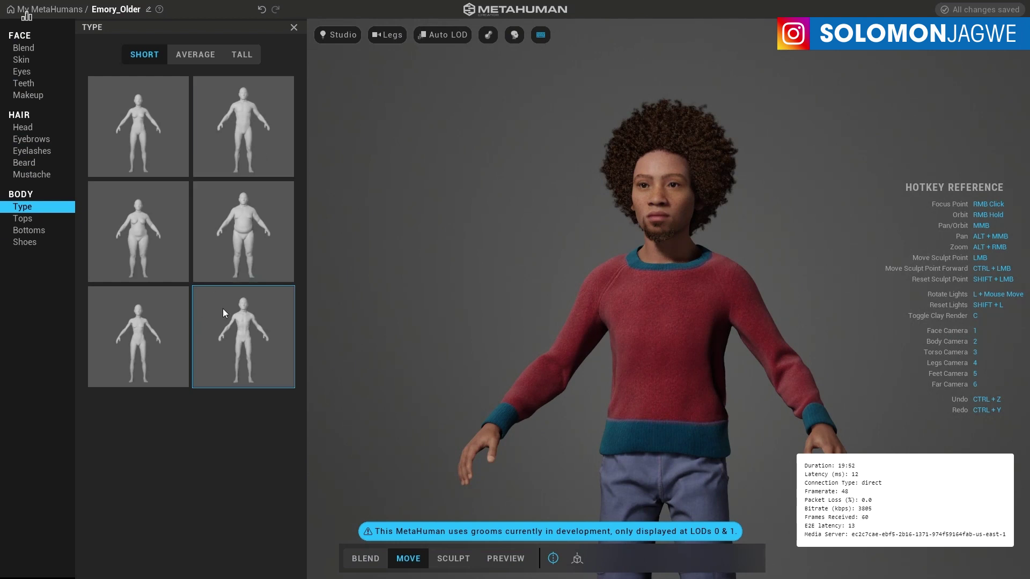
Change the body type's height to Average and inspect the character from the legs up to the face.
left_click(188, 56)
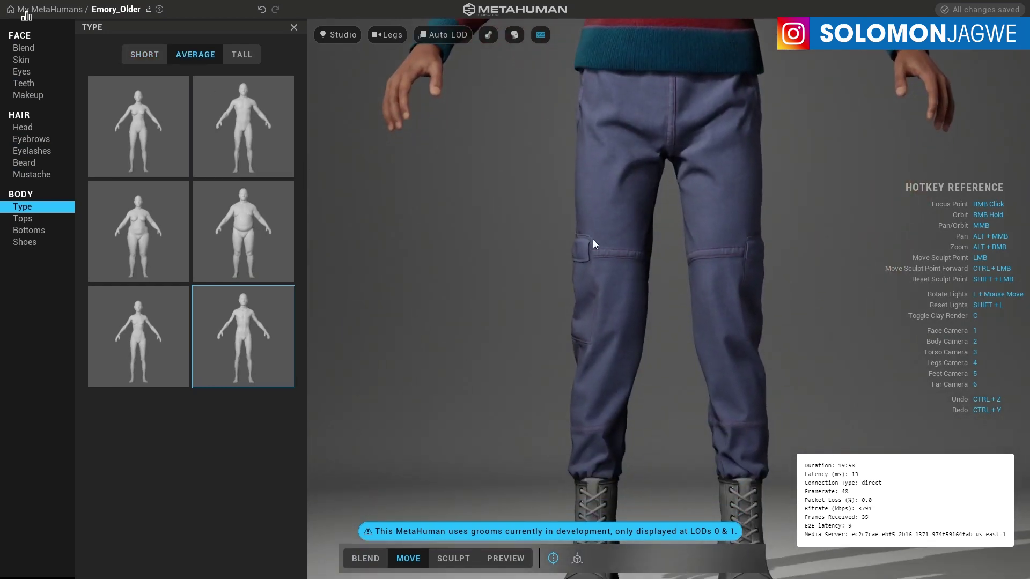
scroll(593, 240, "down", 5)
right_click_drag(770, 199, 693, 230)
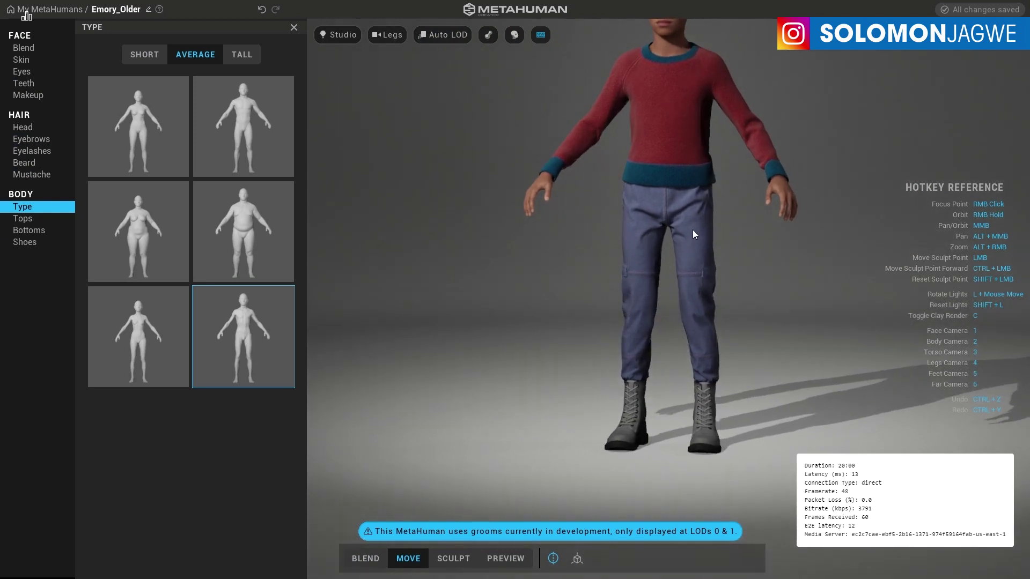
middle_click_drag(693, 230, 683, 321, "alt")
scroll(656, 217, "up", 5)
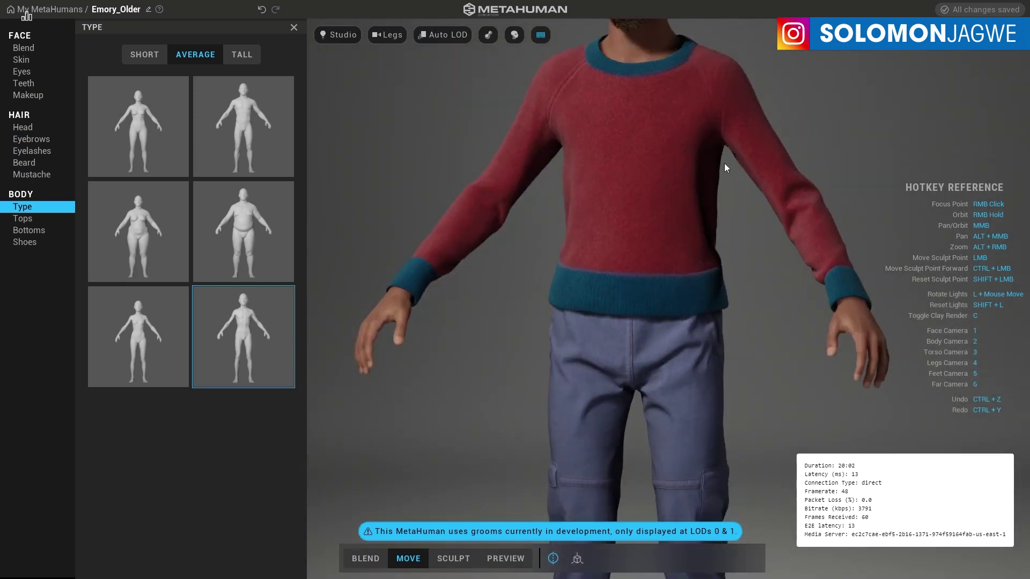
middle_click_drag(724, 163, 721, 367, "alt")
scroll(703, 301, "up", 3)
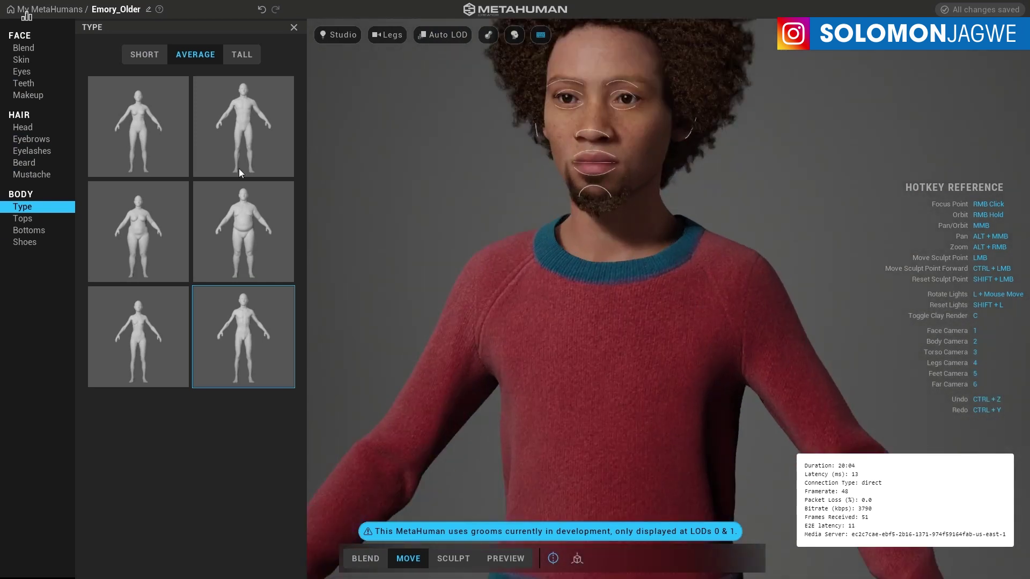
Choose the average-height male body in the first row and inspect it from the front and side.
left_click(236, 141)
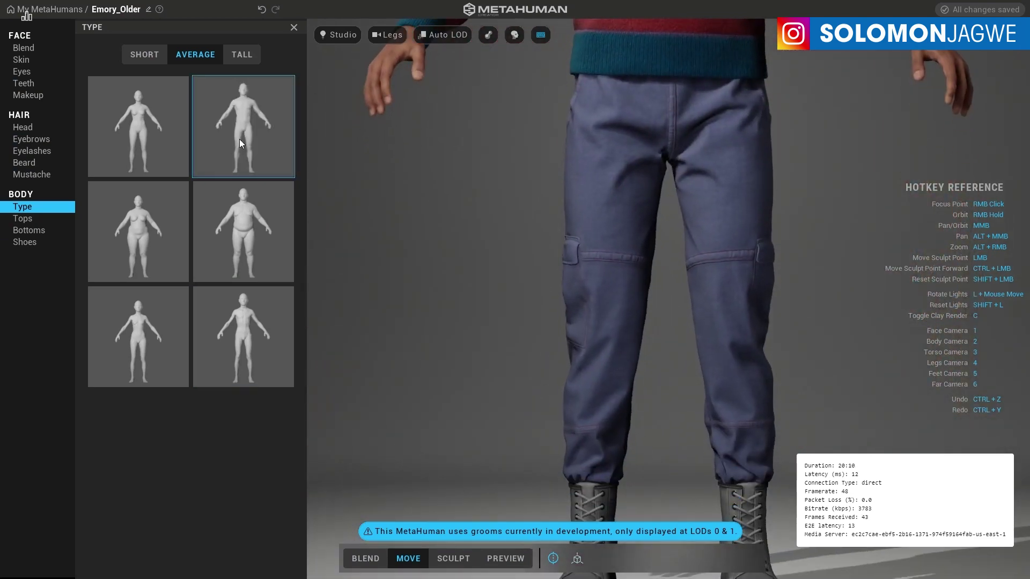
scroll(534, 262, "down", 2)
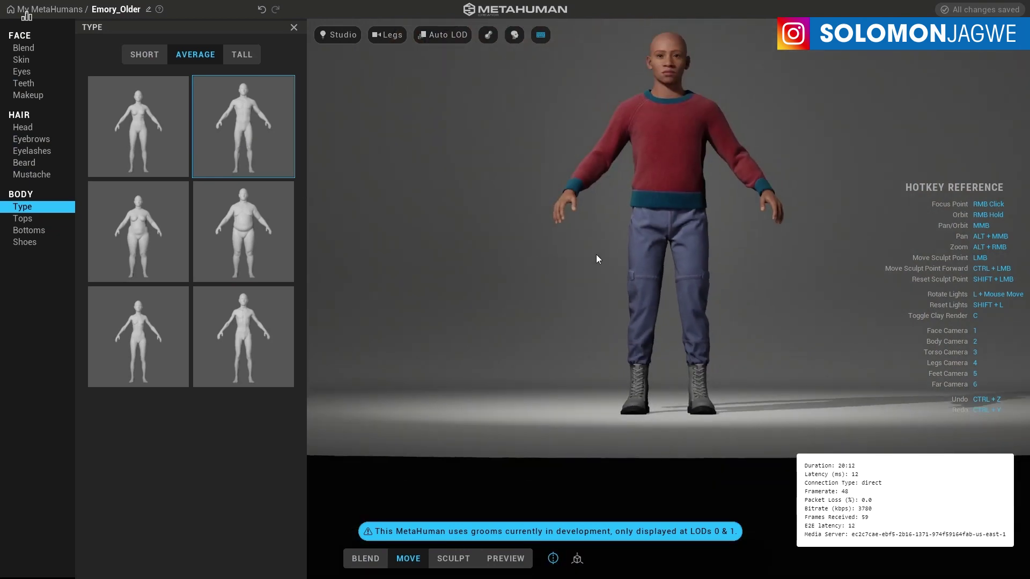
scroll(687, 262, "up", 3)
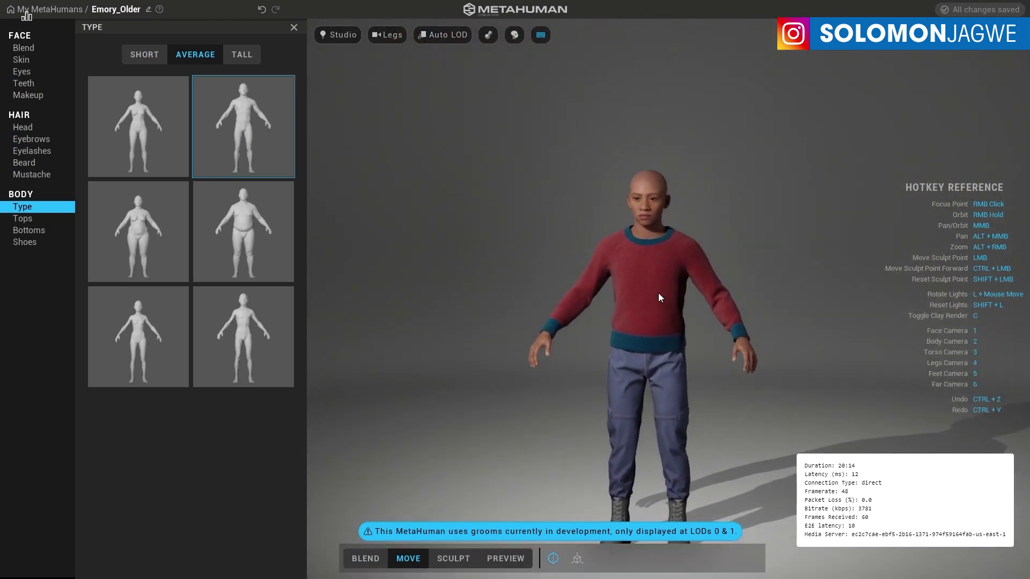
scroll(659, 293, "up", 2)
right_click_drag(700, 281, 271, 269)
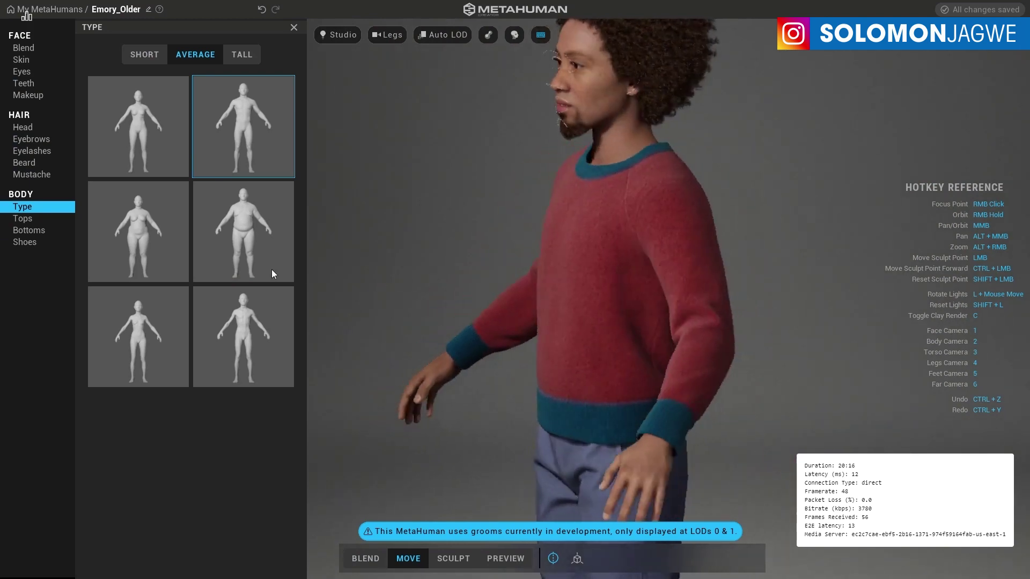
scroll(615, 248, "up", 2)
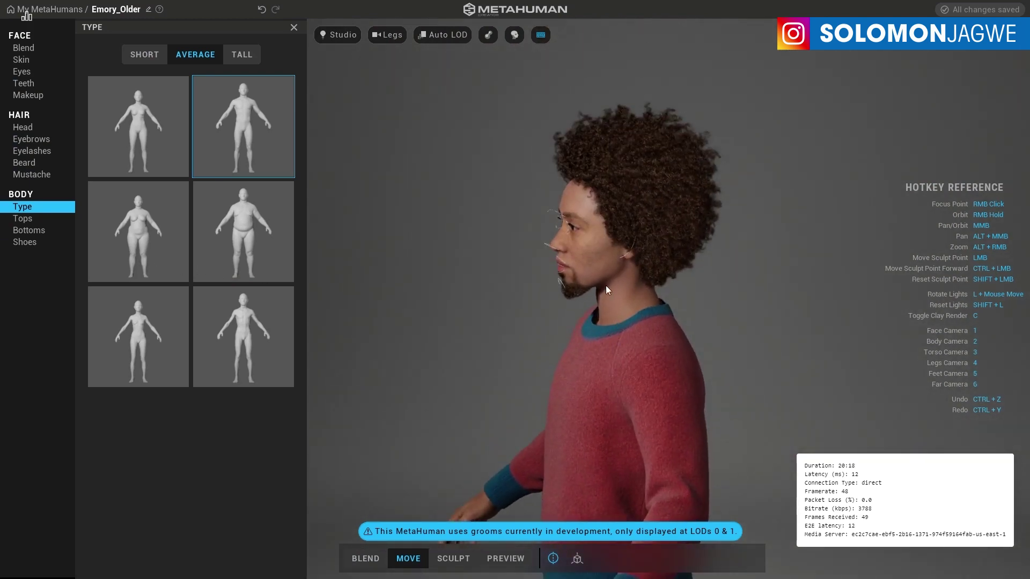
right_click_drag(606, 286, 603, 268)
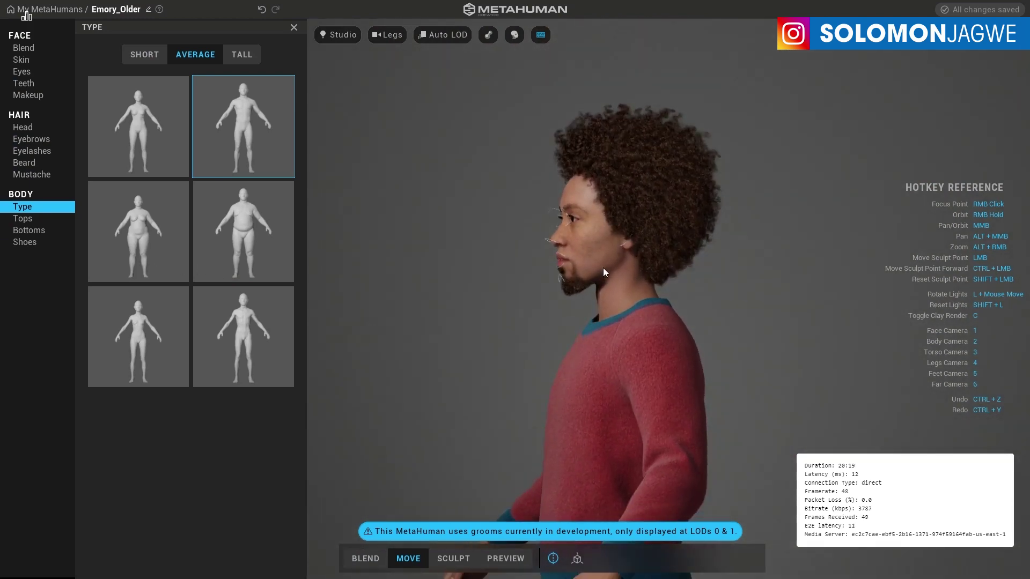
Set the environment to Silhouette to view the new body's outline in profile from farther away.
left_click(342, 34)
left_click(349, 162)
scroll(618, 281, "down", 3)
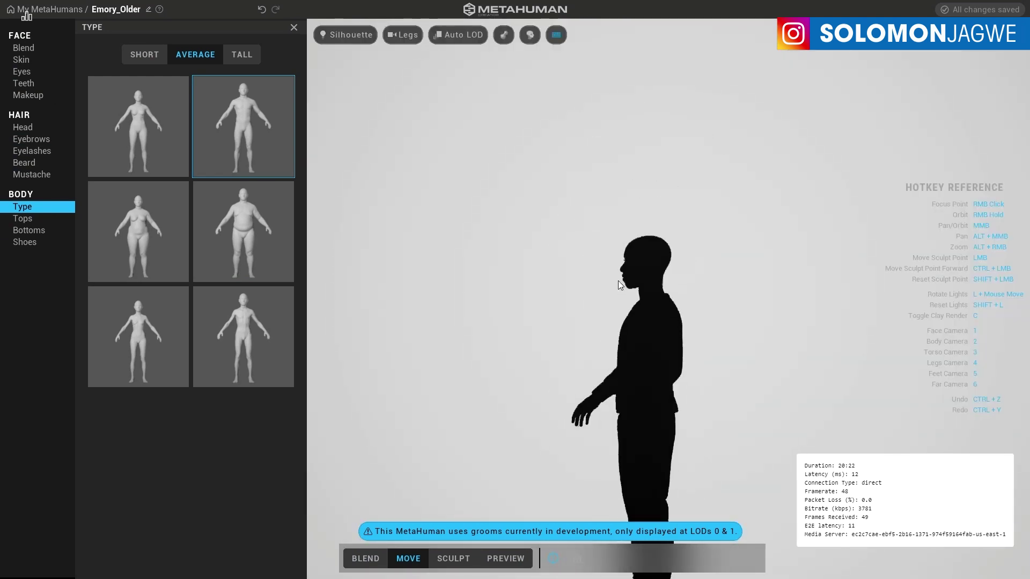
Set the level of detail to LOD 0 and inspect the full-body silhouette from the side and front.
scroll(683, 343, "up", 5)
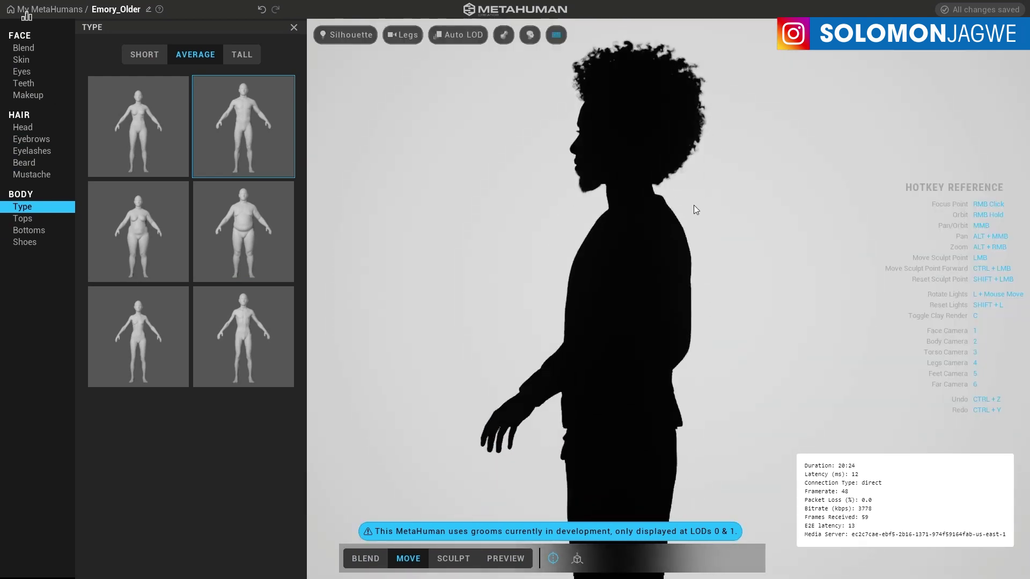
middle_click_drag(703, 227, 699, 272)
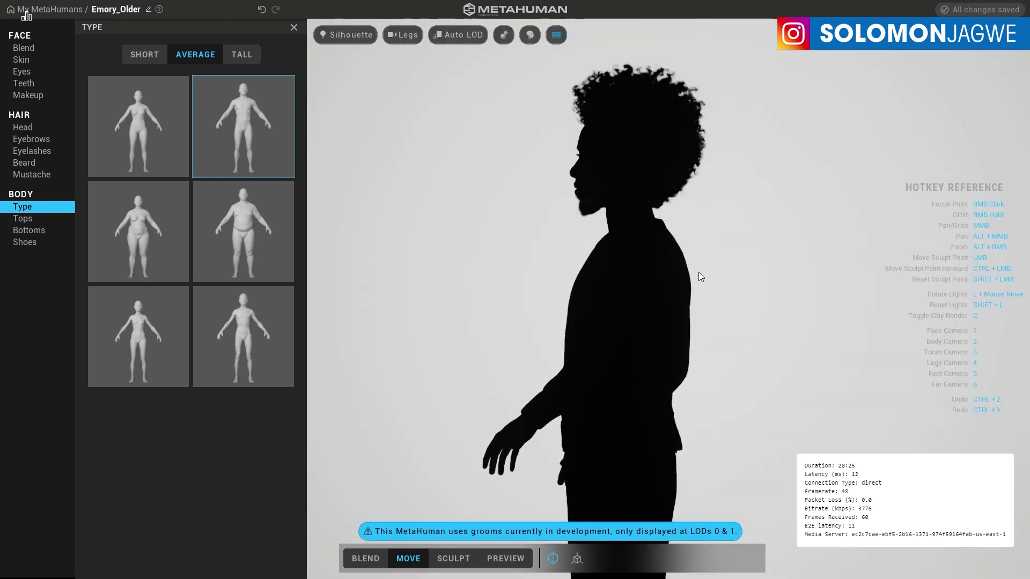
left_click(451, 34)
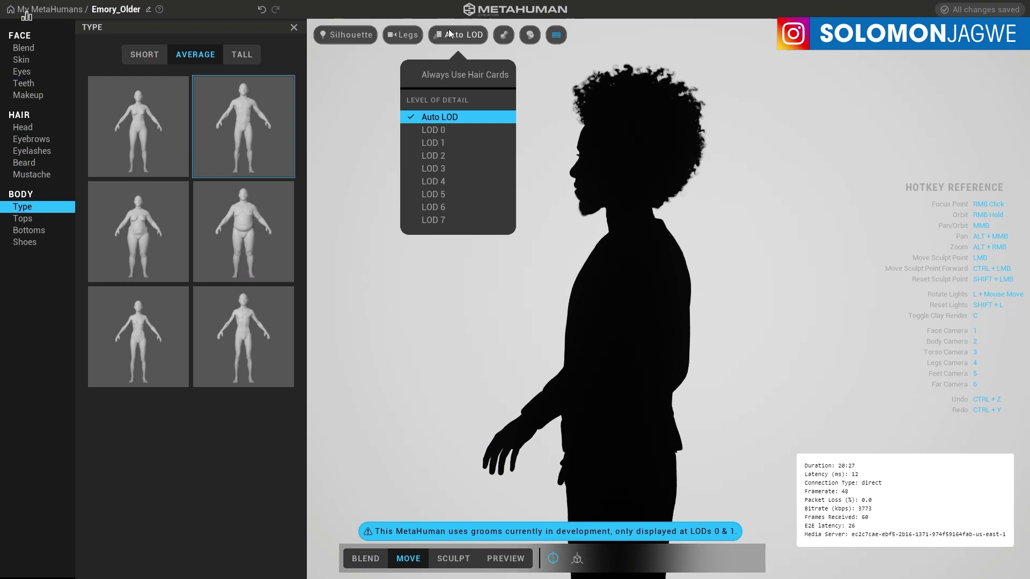
left_click(447, 131)
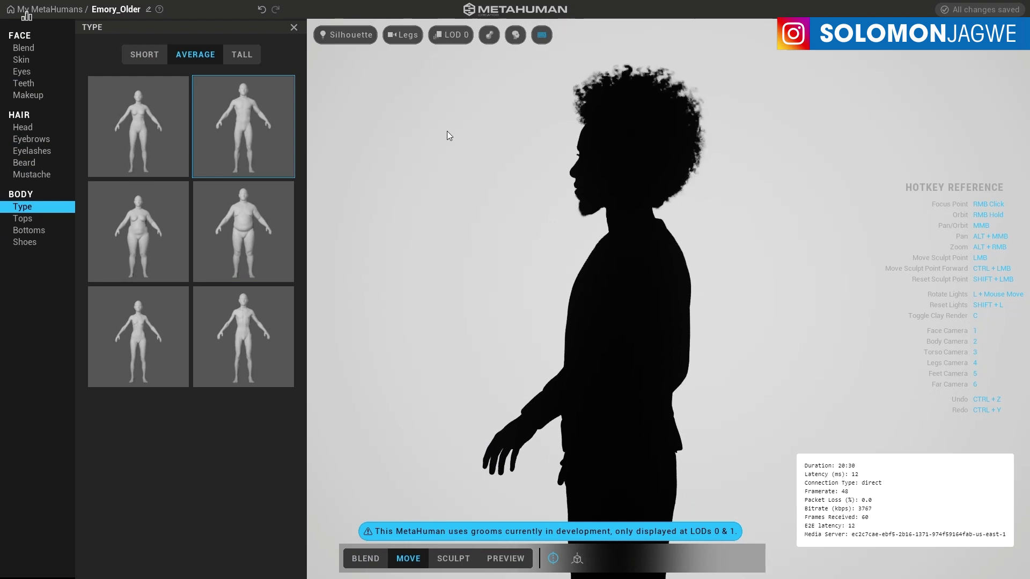
scroll(684, 241, "down", 3)
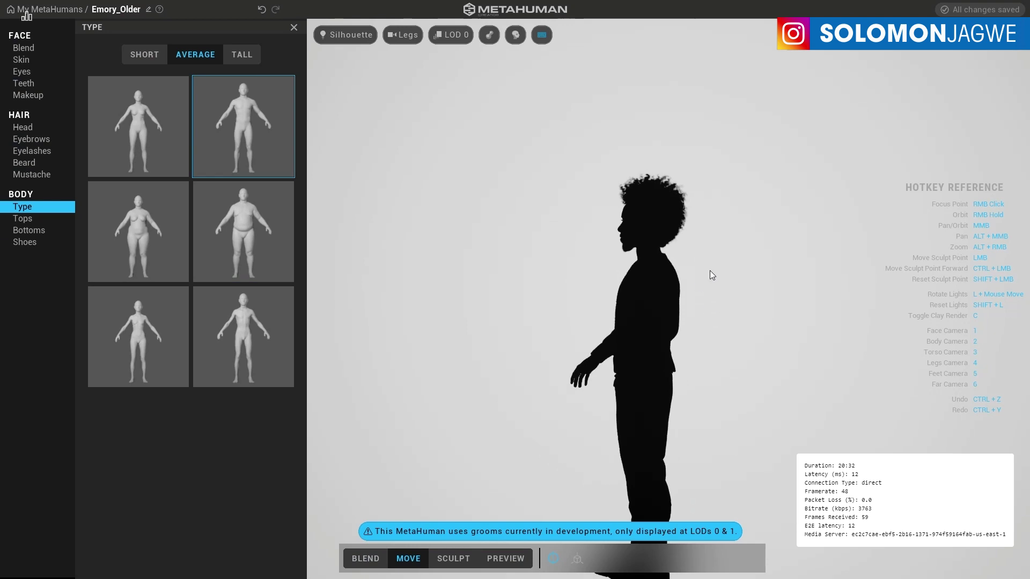
middle_click_drag(710, 270, 708, 214)
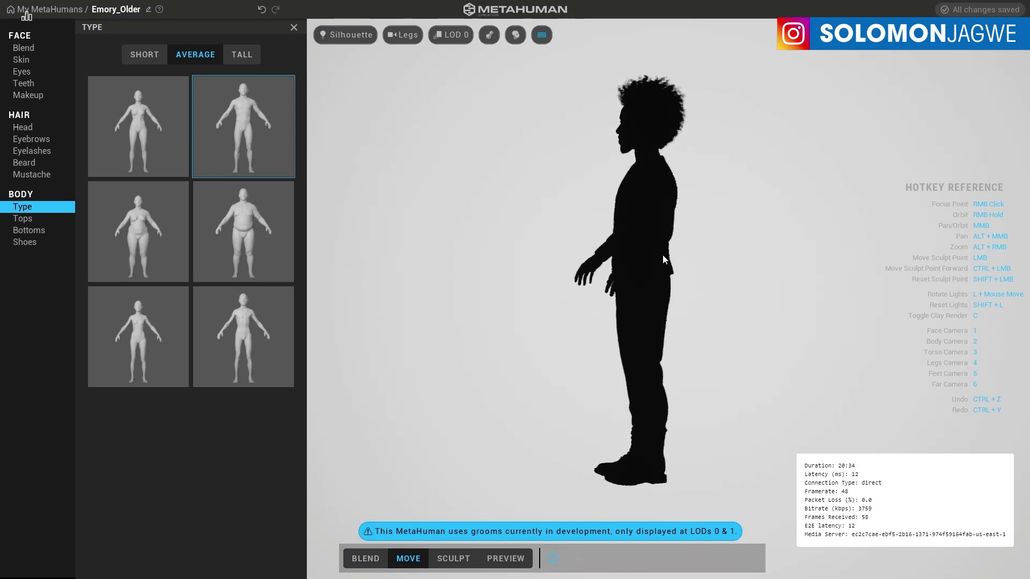
right_click_drag(663, 258, 670, 231)
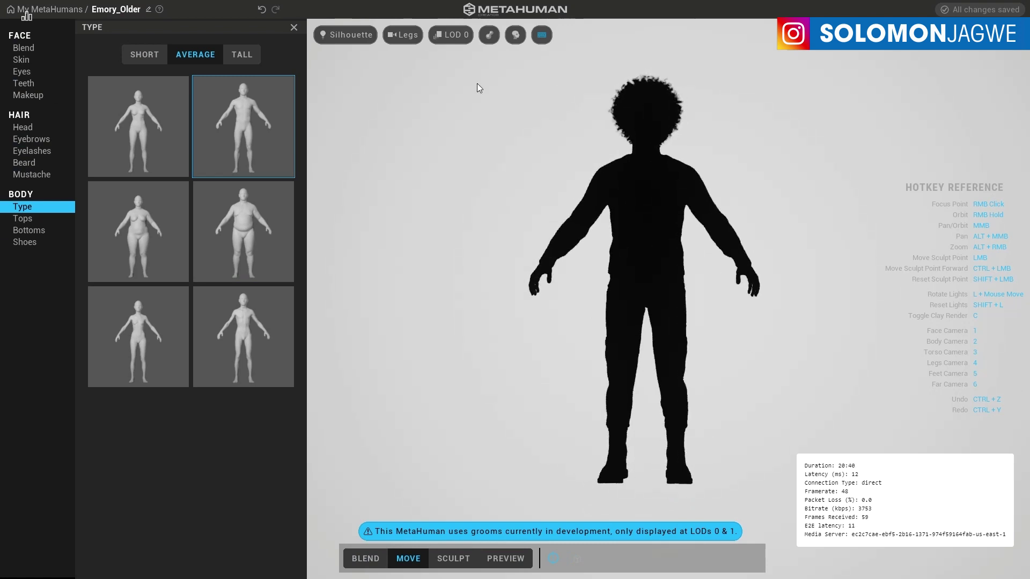
Set the environment back to Studio and turn the view to see the full body from an angle.
left_click(341, 35)
left_click(352, 107)
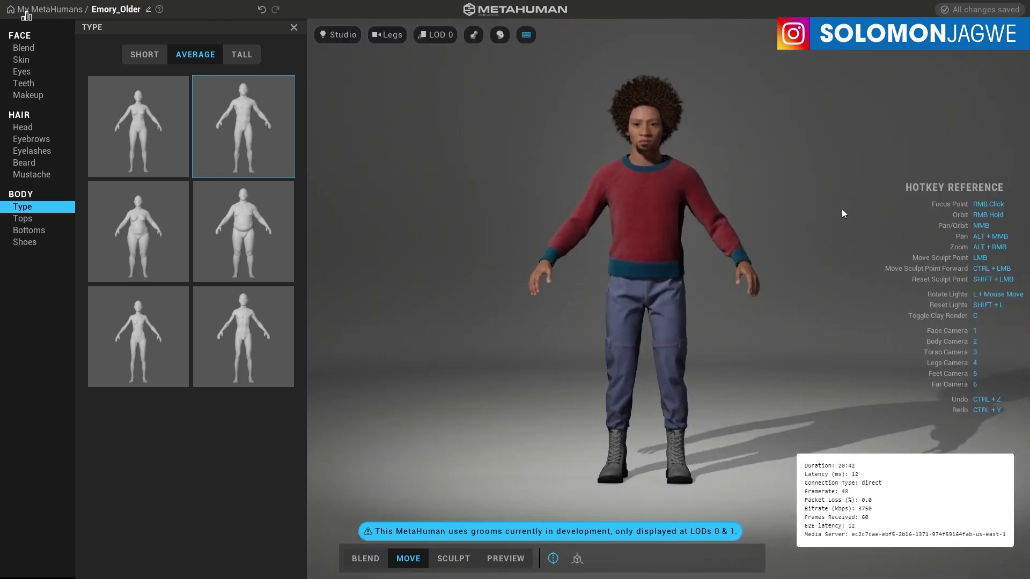
right_click_drag(535, 253, 809, 269)
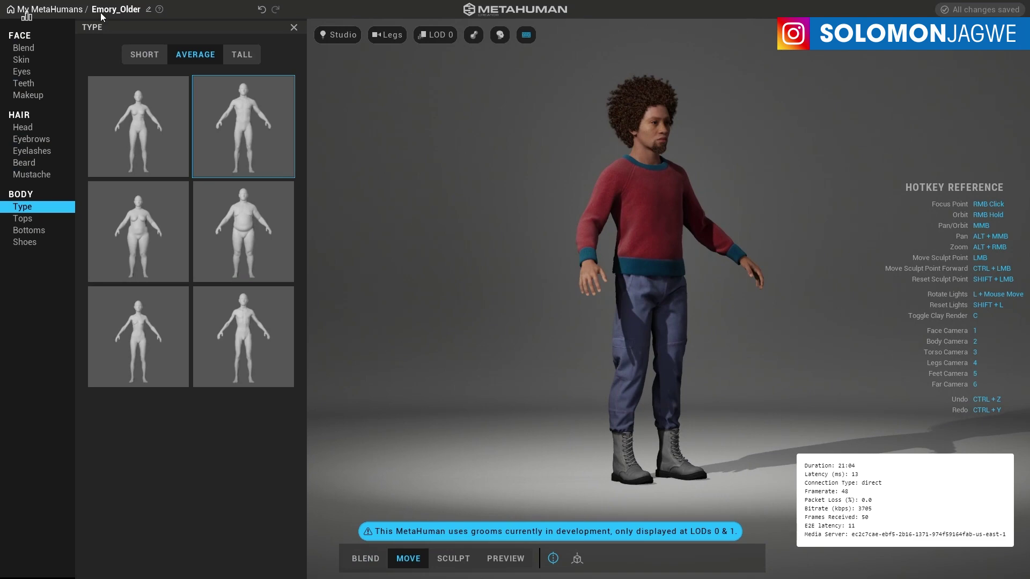
Return to the saved characters, hide the streaming statistics and duplicate Emory_Older for editing.
left_click(11, 10)
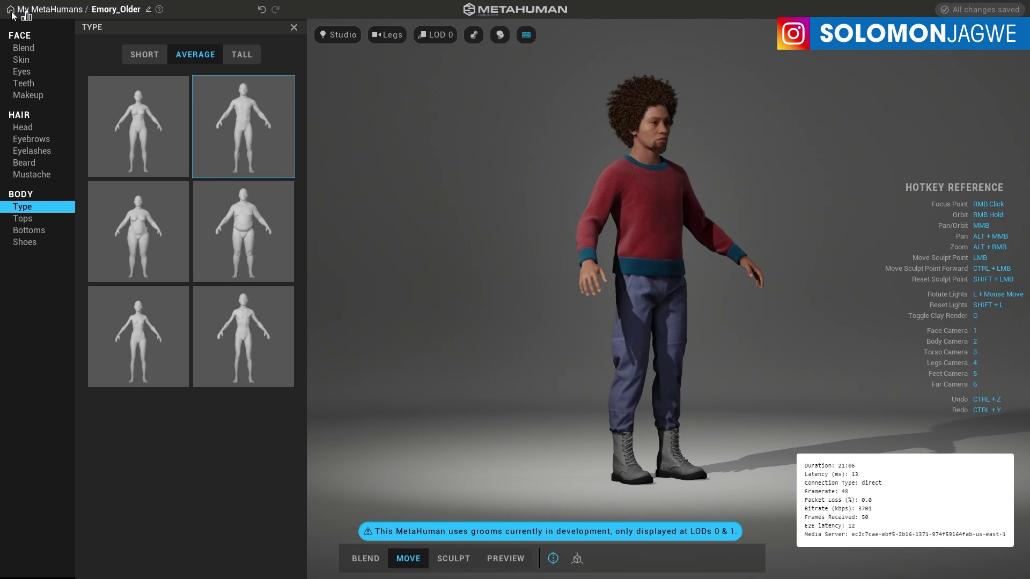
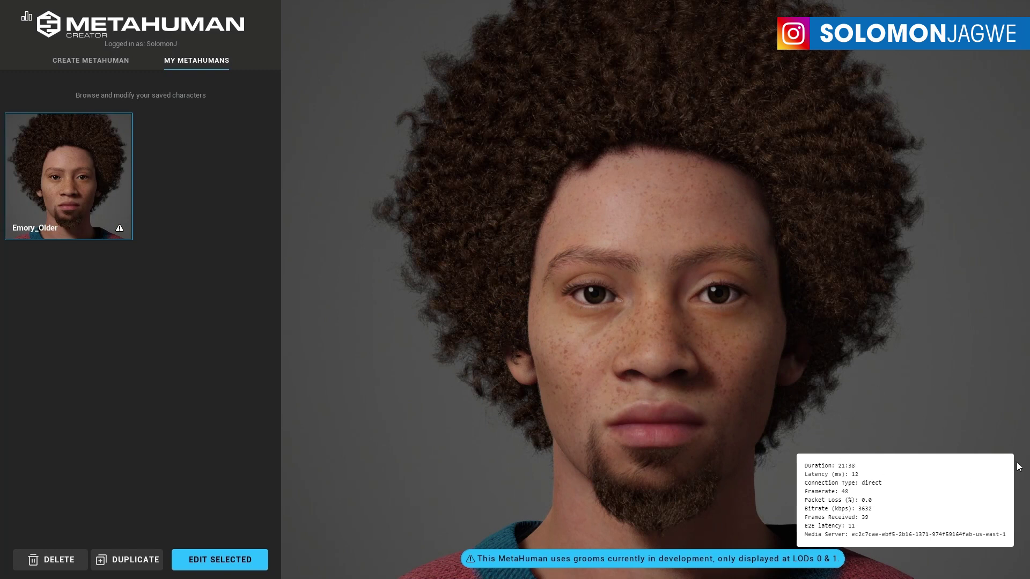
left_click(29, 20)
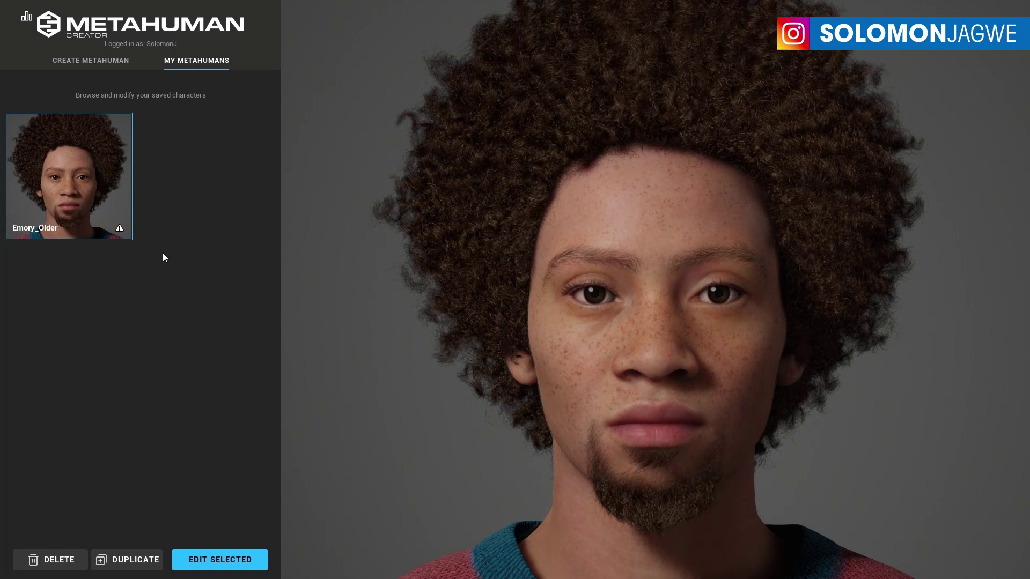
left_click(129, 561)
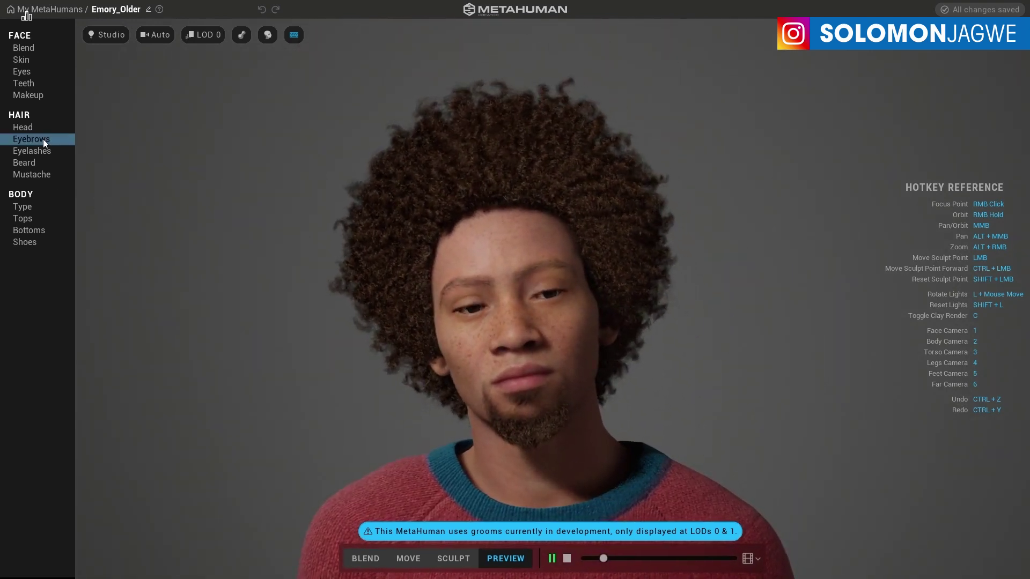
Change the copy's head hair to the short curly style beside Short Afro Fade.
left_click(30, 130)
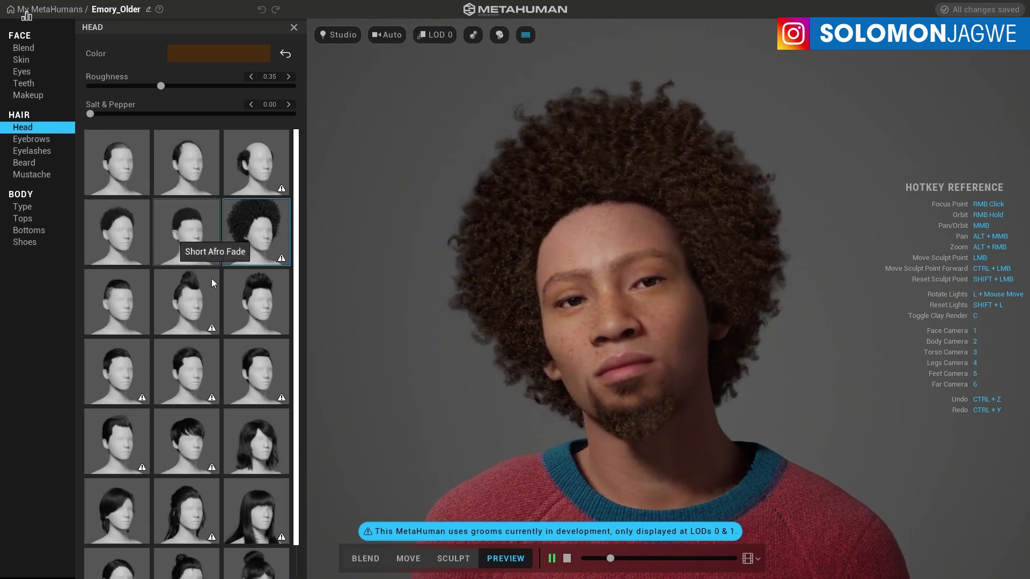
scroll(264, 359, "down", 1)
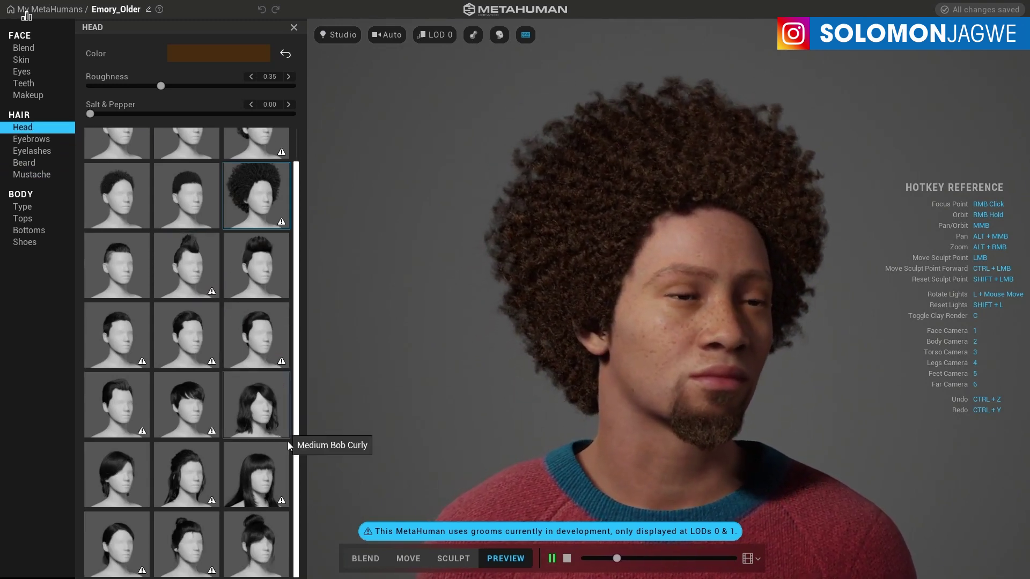
scroll(286, 411, "up", 1)
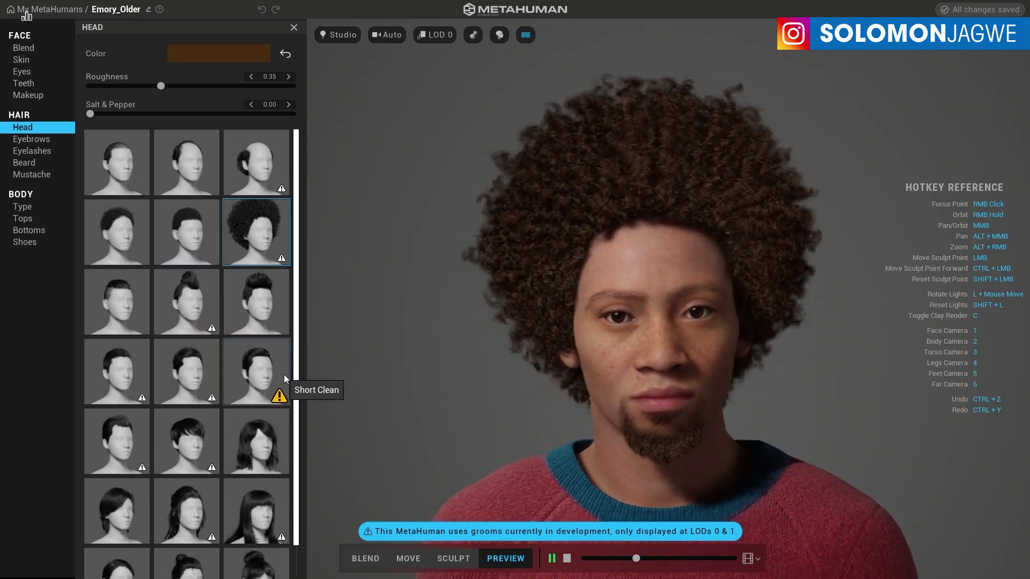
scroll(224, 416, "down", 1)
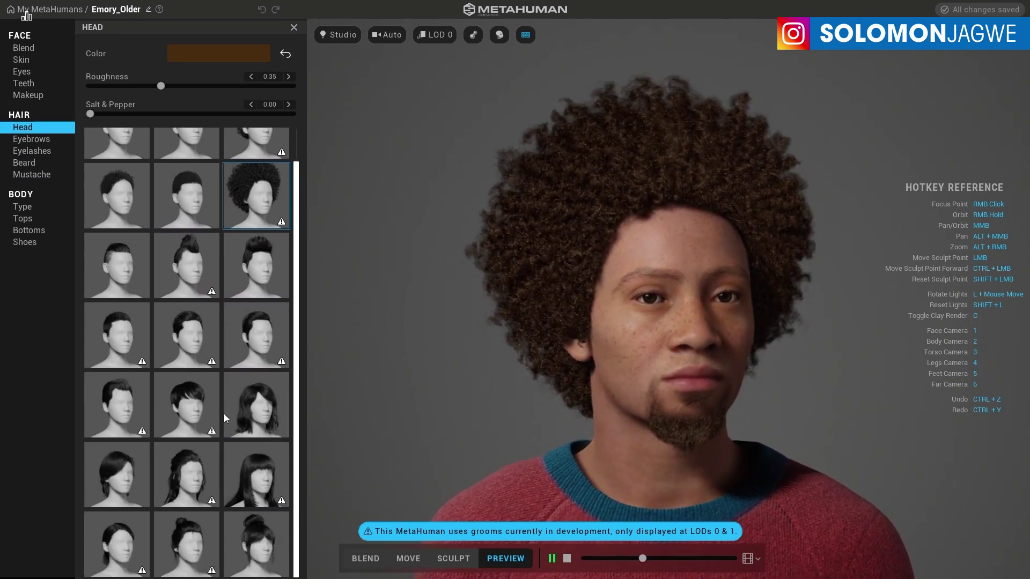
scroll(223, 414, "up", 1)
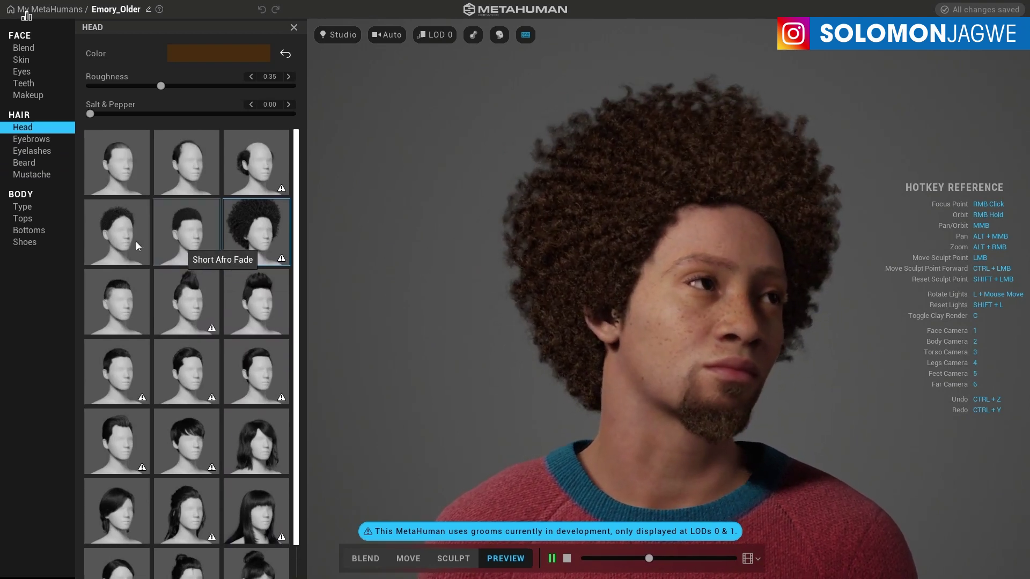
left_click(104, 240)
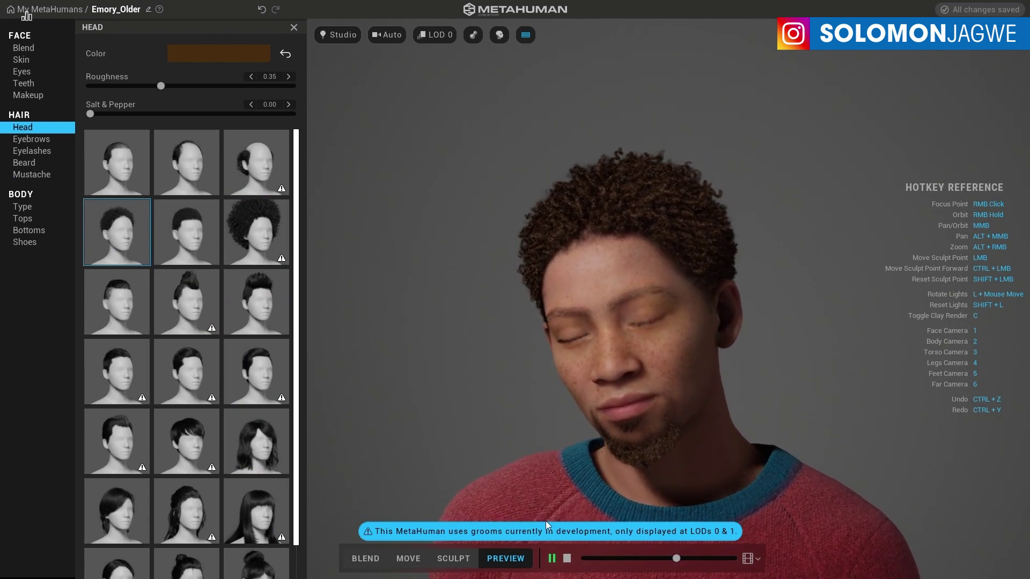
Rename the duplicated character Emory_Older_V2.
double_click(139, 10)
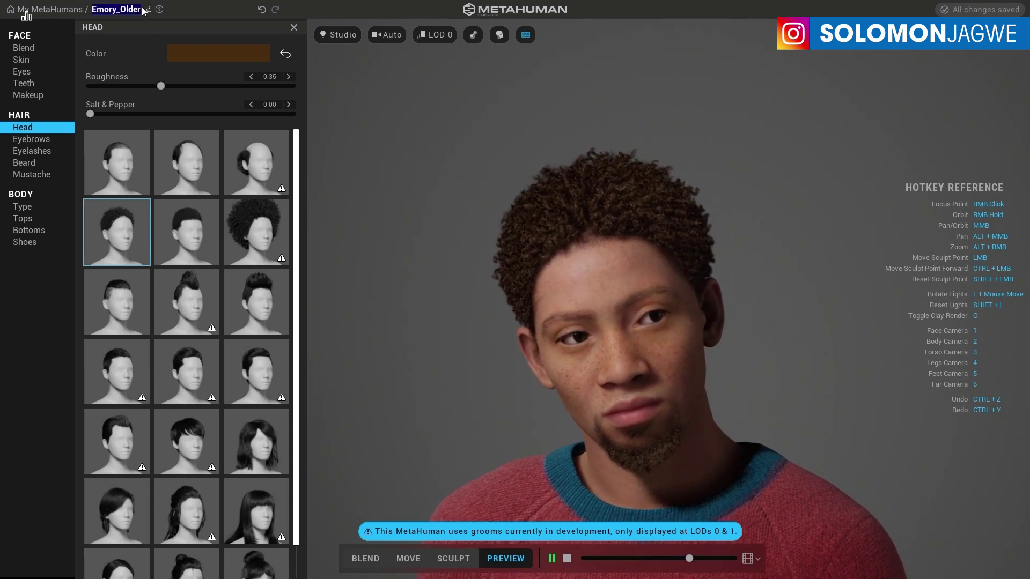
key("Return")
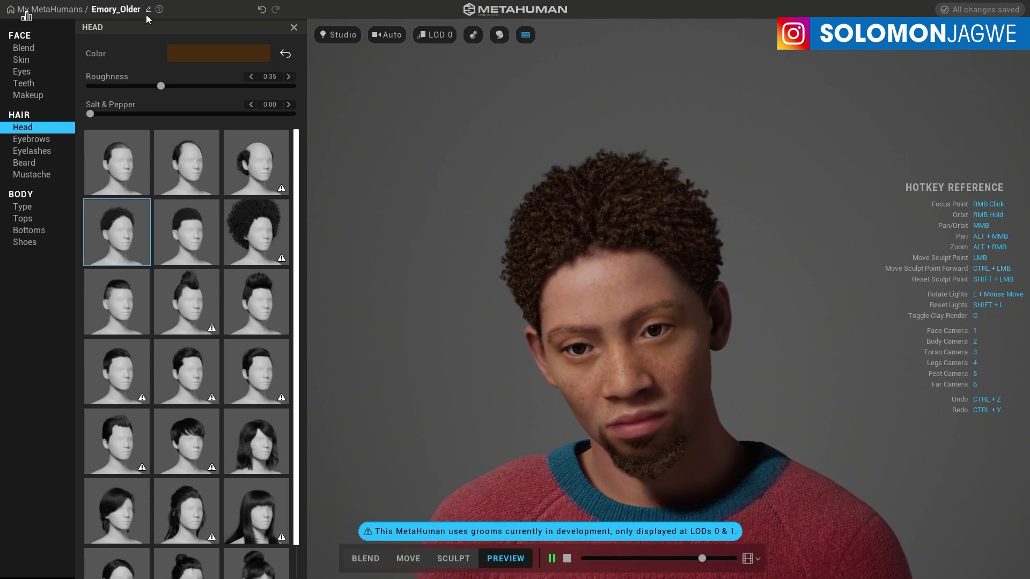
type("_V2")
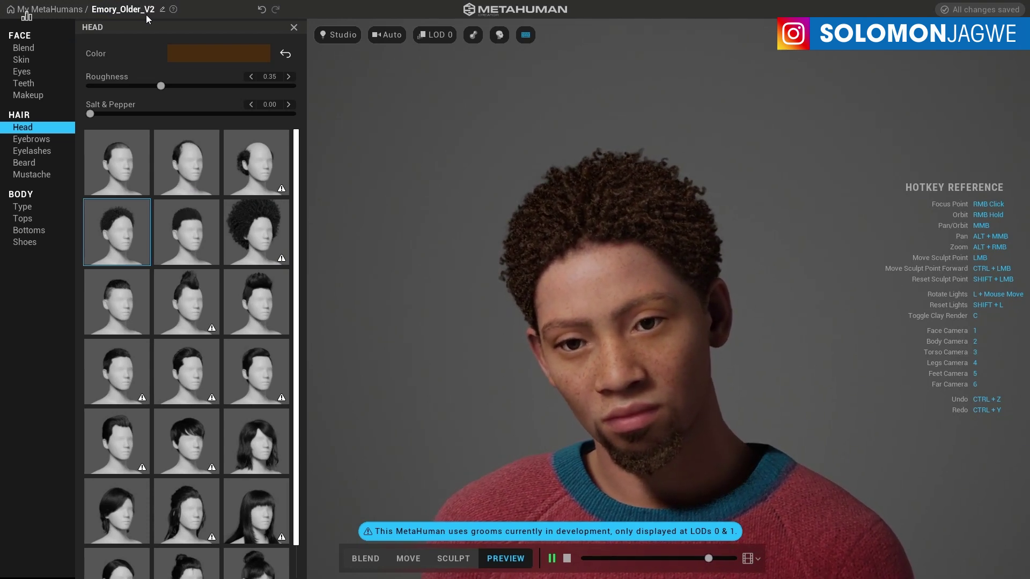
Compare Emory_Older with Emory_Older_V2 among the saved characters and look through the starting presets for new characters.
left_click(19, 10)
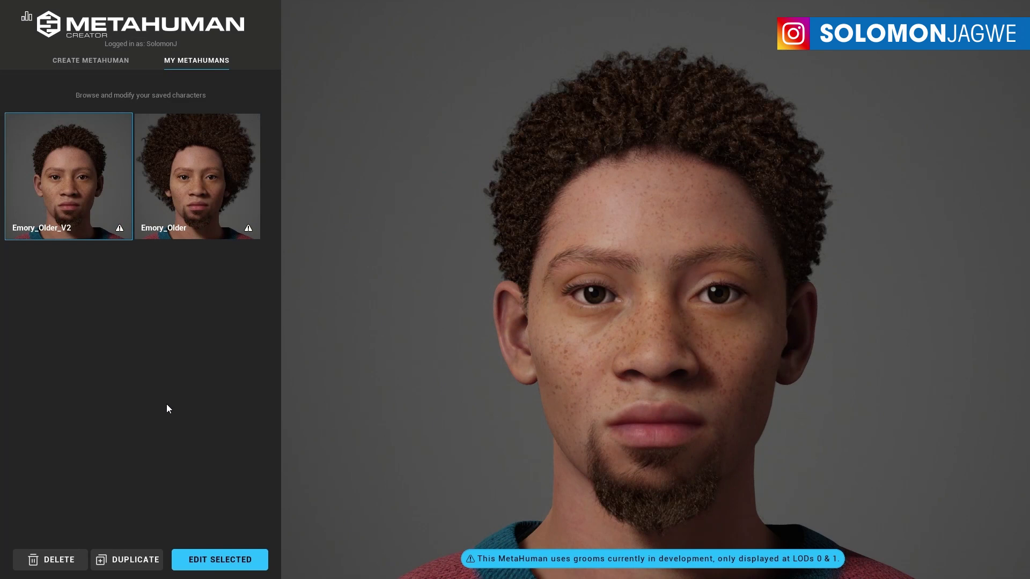
left_click(218, 185)
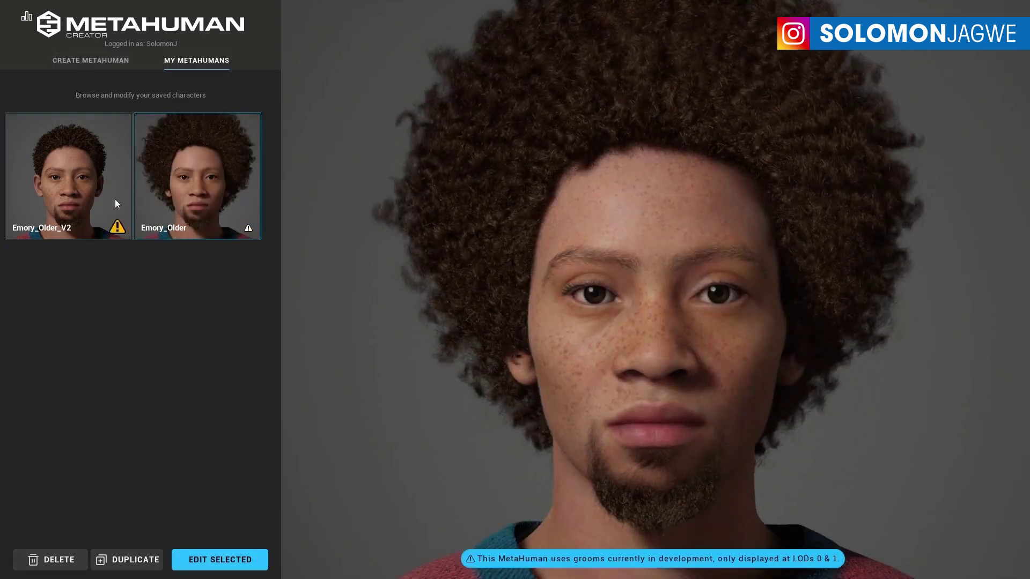
left_click(96, 196)
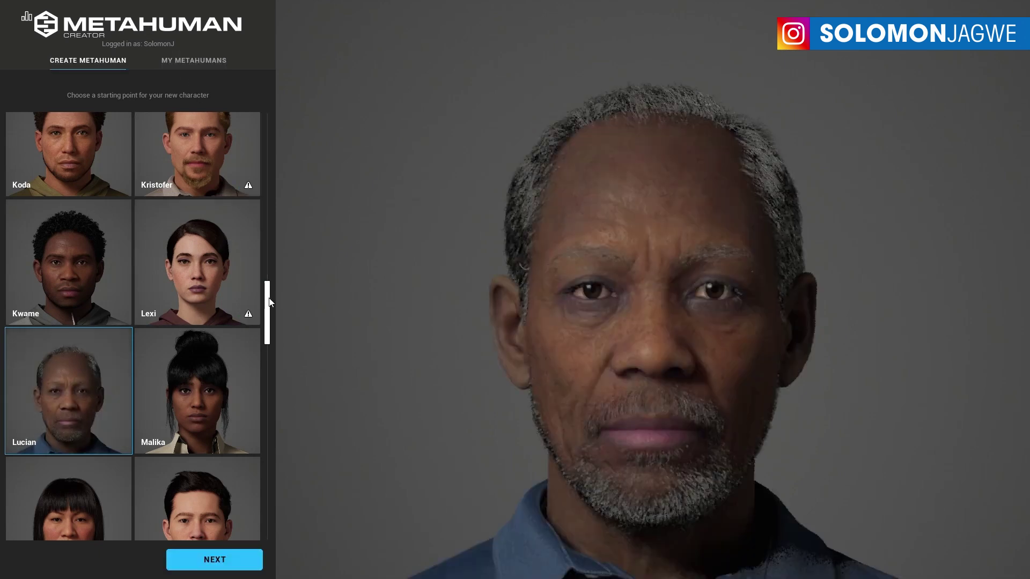
left_click_drag(270, 302, 271, 189)
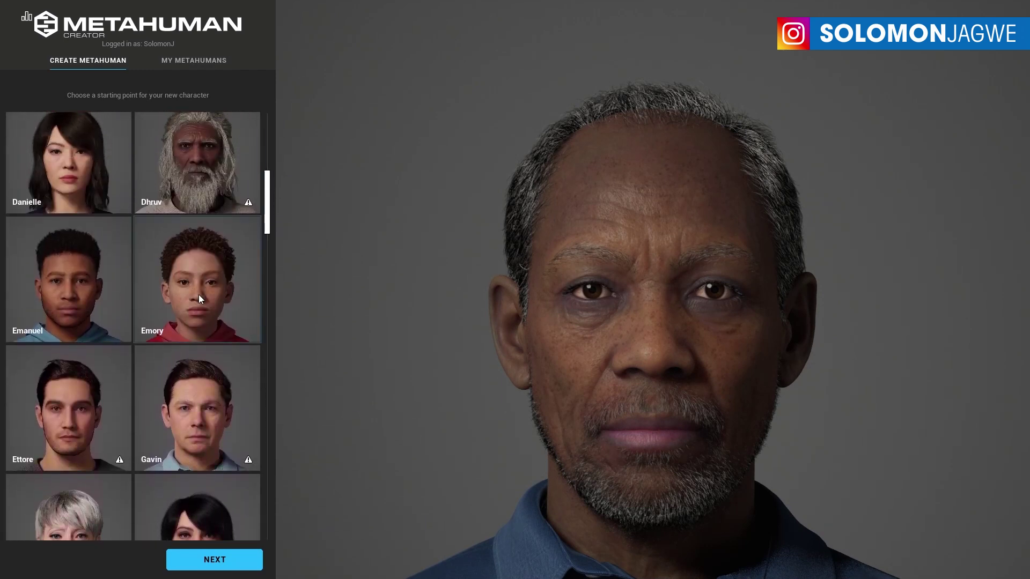
left_click(190, 63)
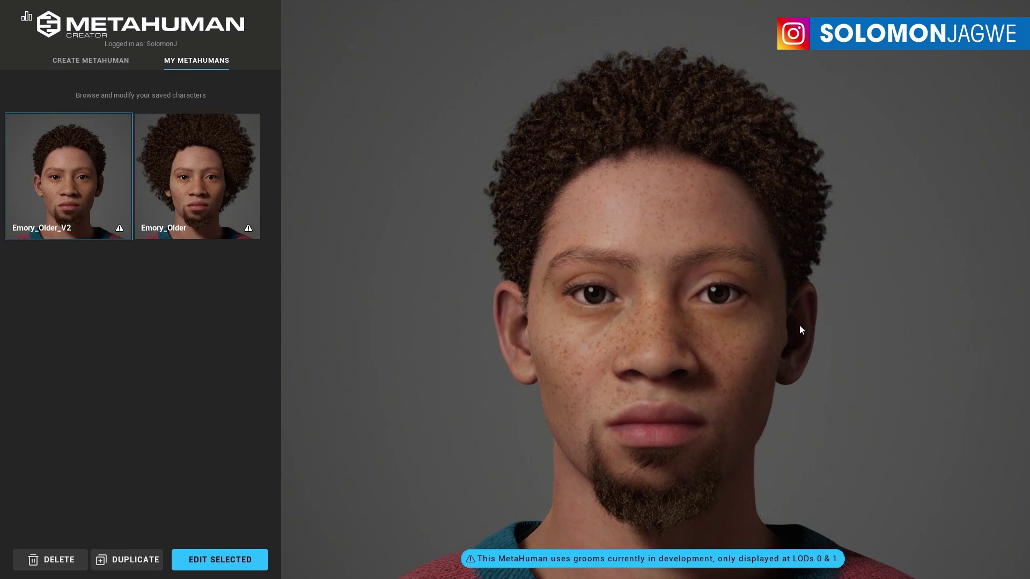
Switch to Quixel Bridge and browse the full list of MetaHuman Presets.
key("alt+Tab")
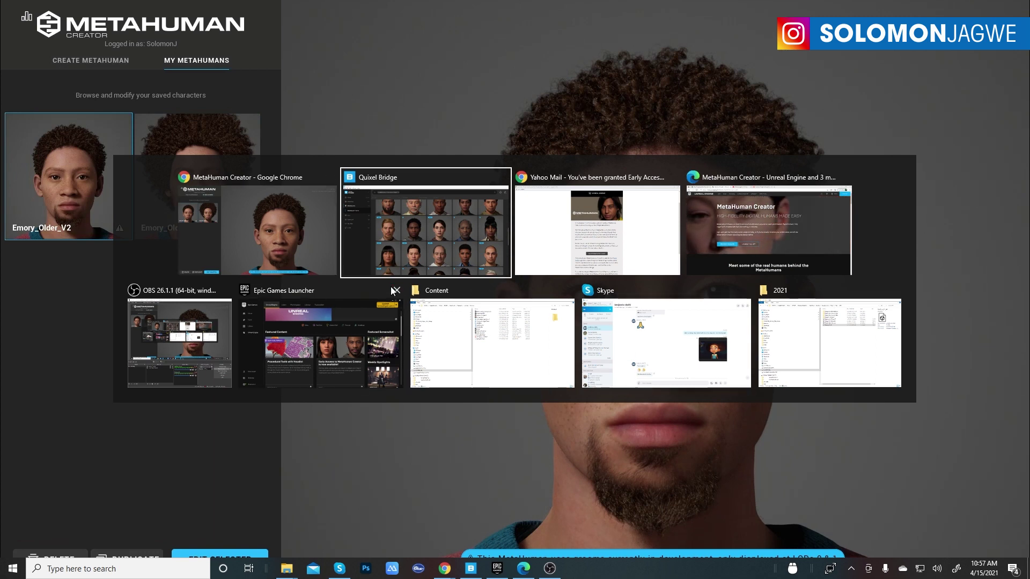
left_click(416, 244)
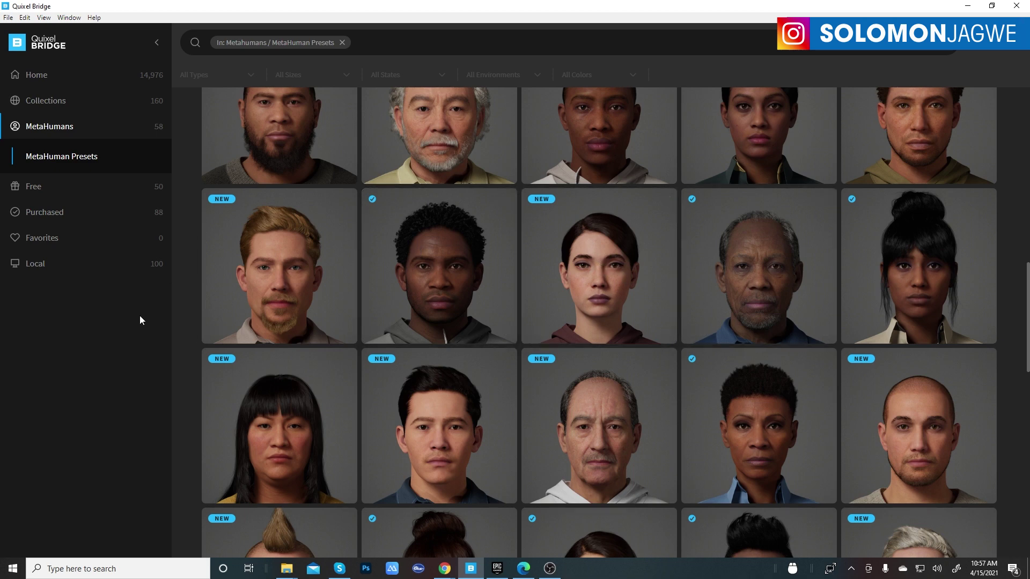
scroll(677, 320, "down", 1)
scroll(677, 320, "down", 10)
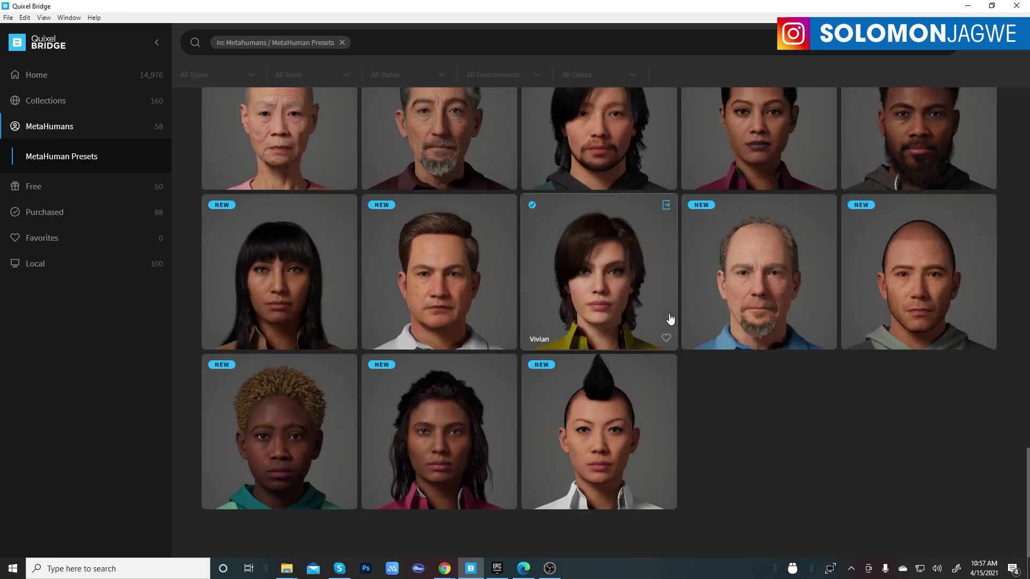
scroll(794, 389, "up", 6)
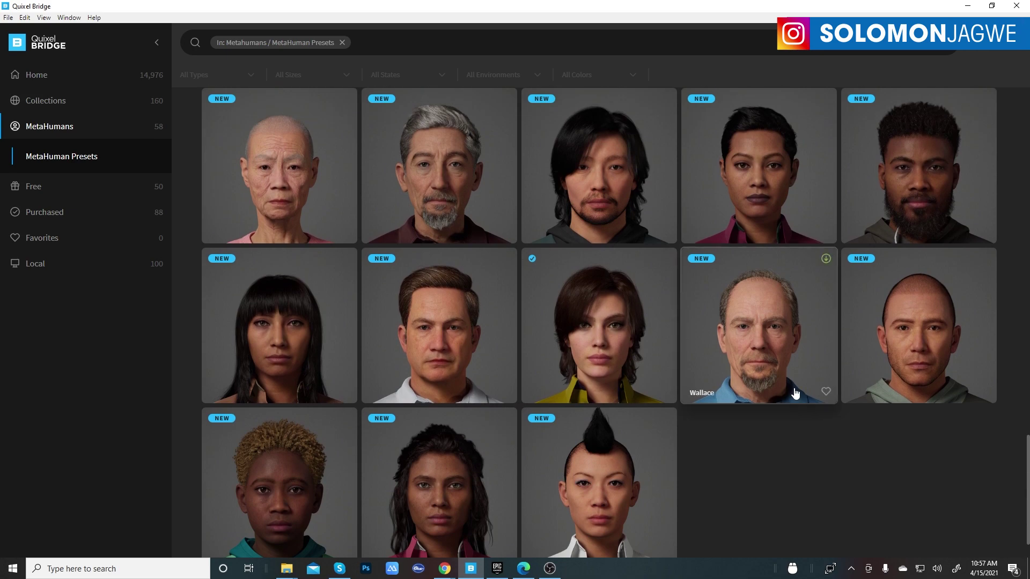
scroll(796, 394, "up", 15)
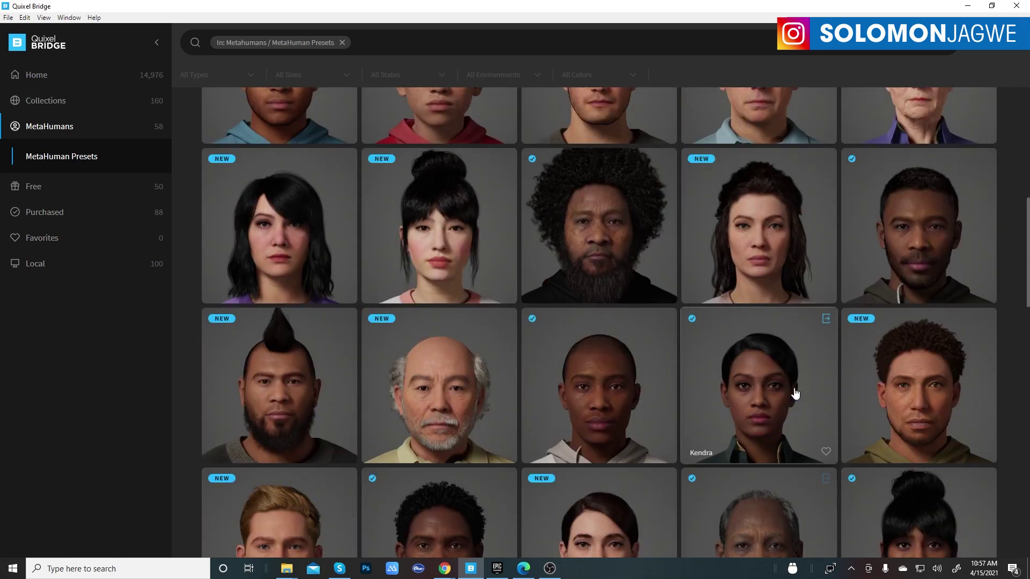
scroll(795, 395, "up", 4)
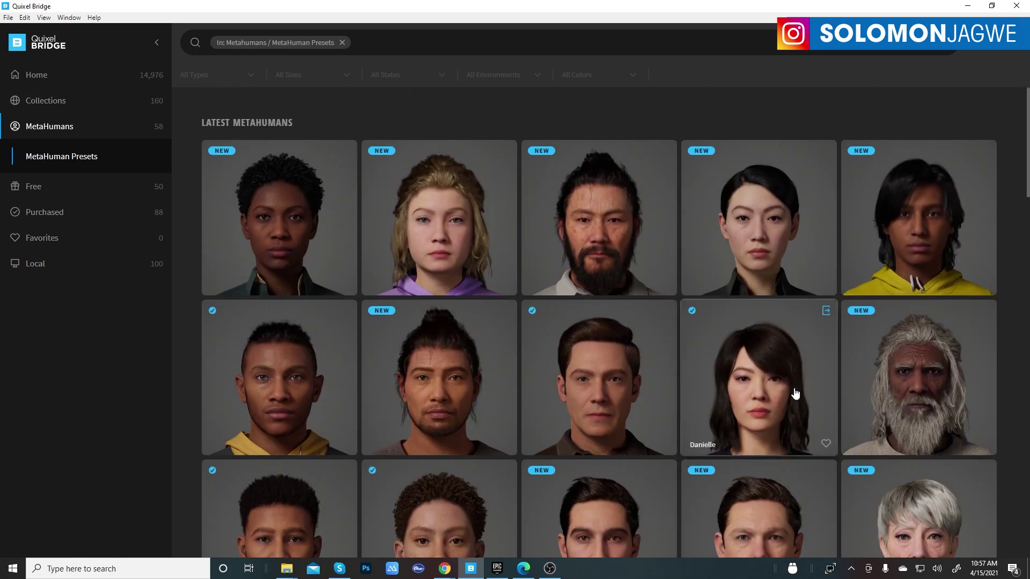
scroll(795, 394, "down", 2)
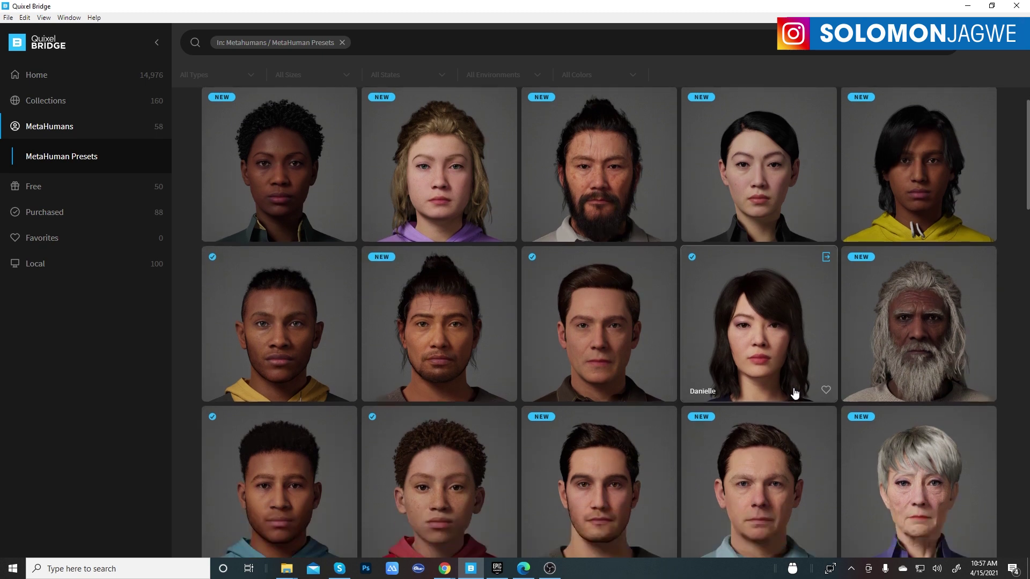
scroll(795, 394, "down", 12)
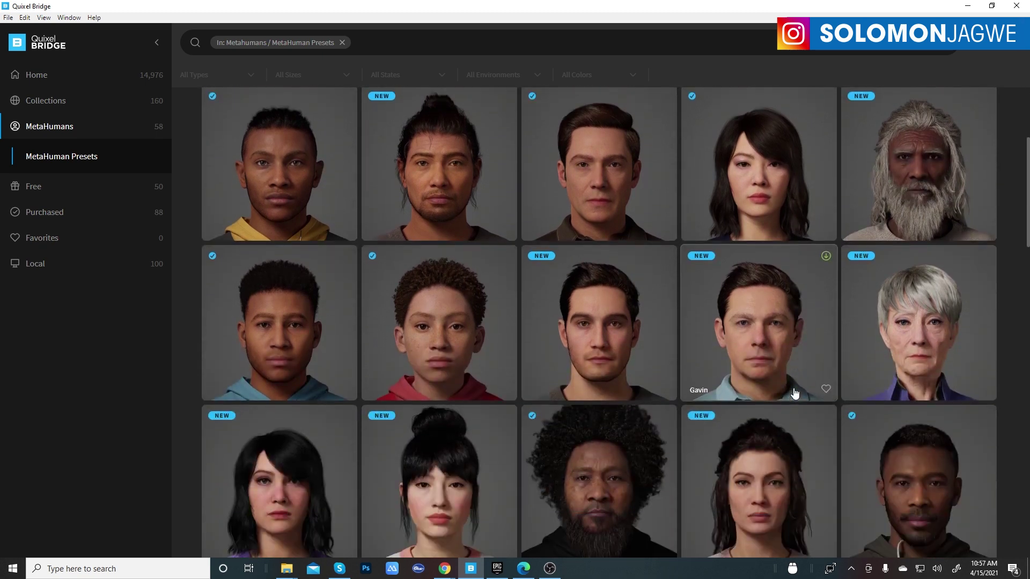
Return from Quixel Bridge to MetaHuman Creator, exit full screen and close the MetaHuman Creator browser window.
scroll(792, 395, "down", 4)
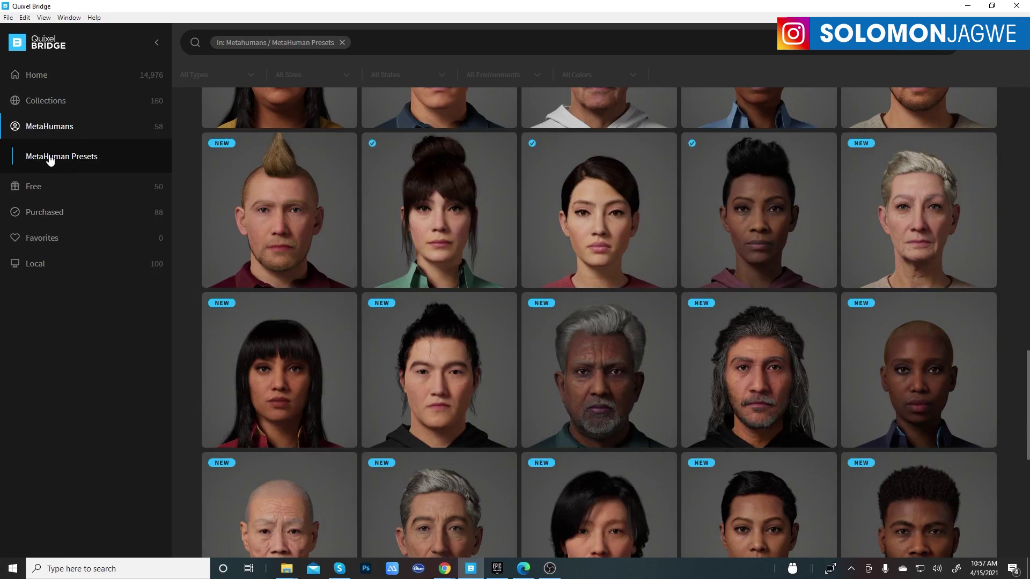
left_click(969, 6)
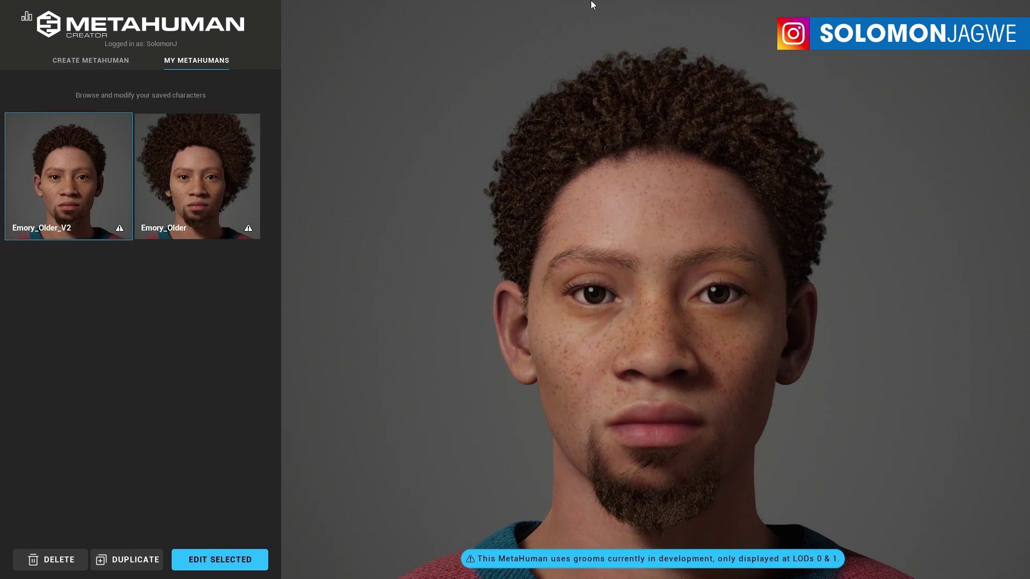
key("Escape")
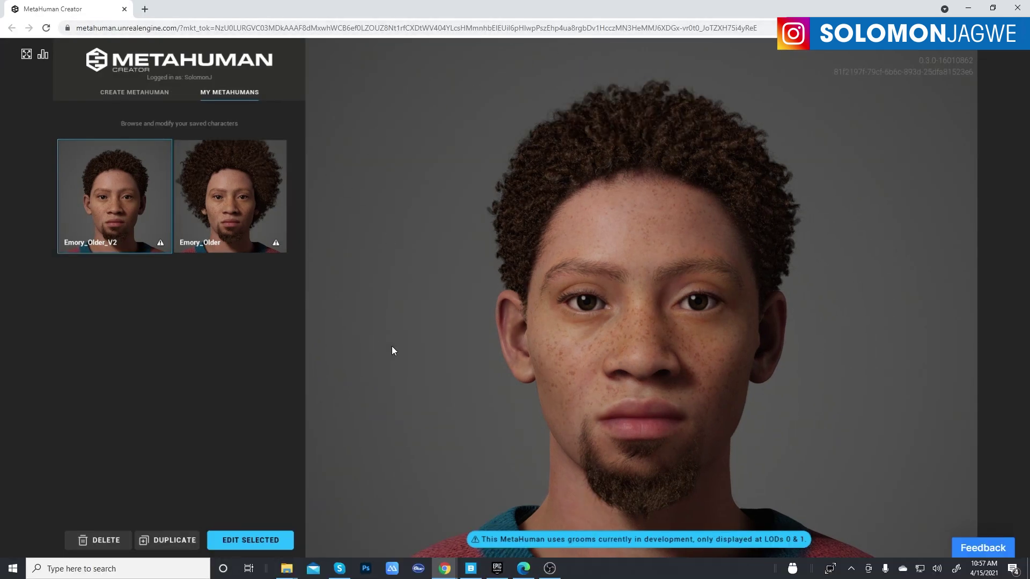
scroll(554, 338, "down", 3)
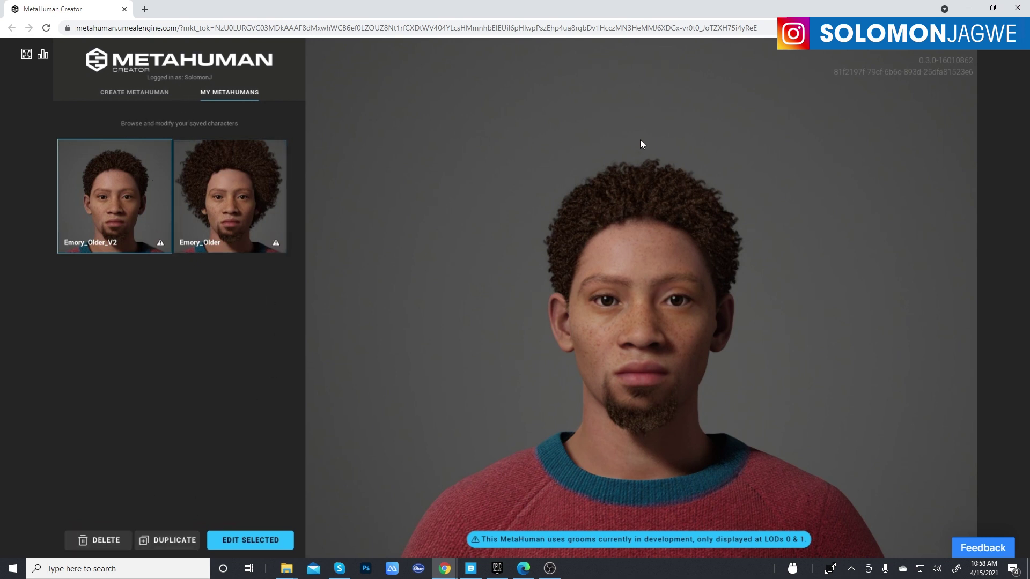
left_click(1020, 10)
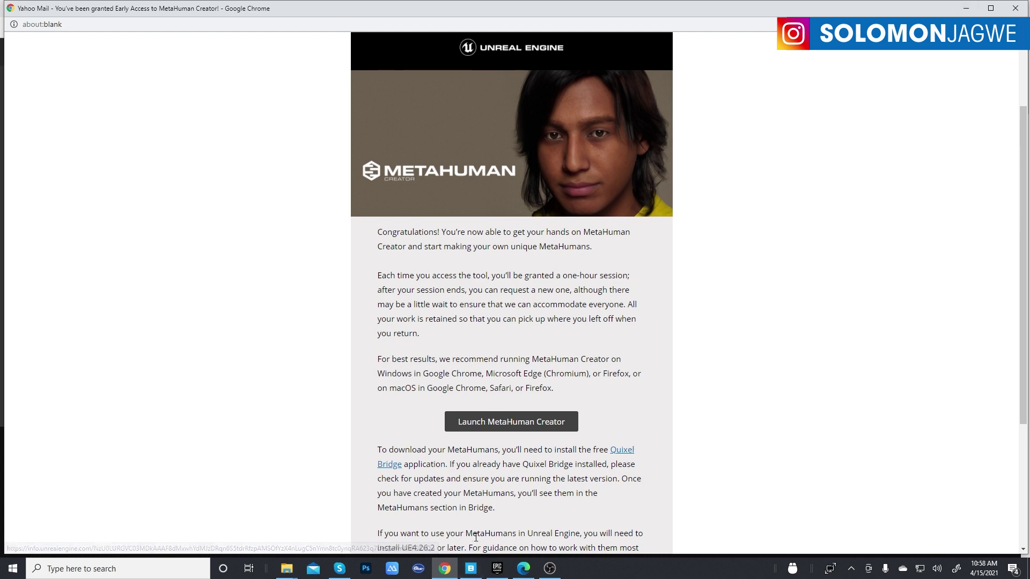
Switch to Quixel Bridge, reload the MetaHumans section and show the custom characters in My MetaHumans.
left_click(472, 570)
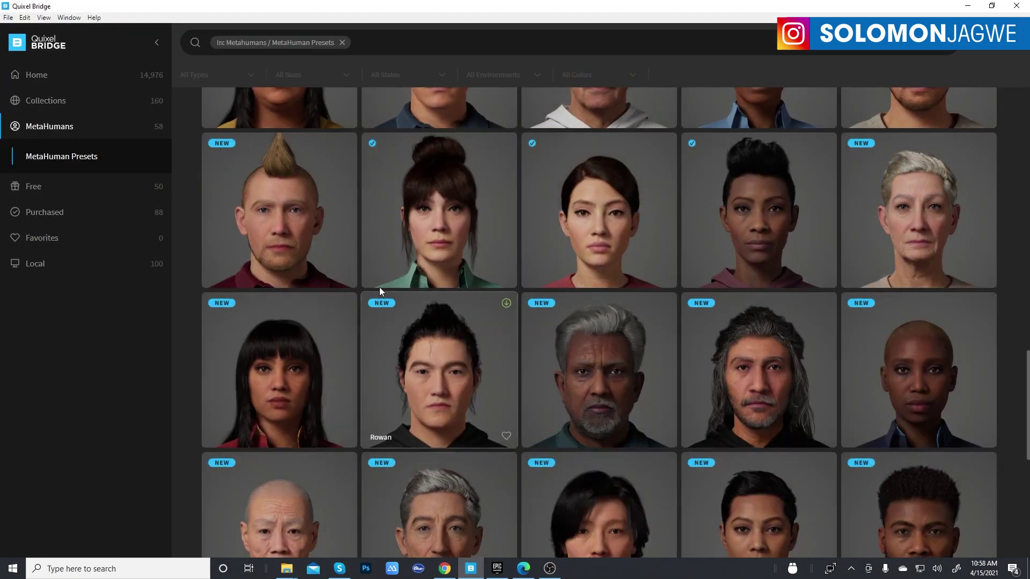
left_click(47, 191)
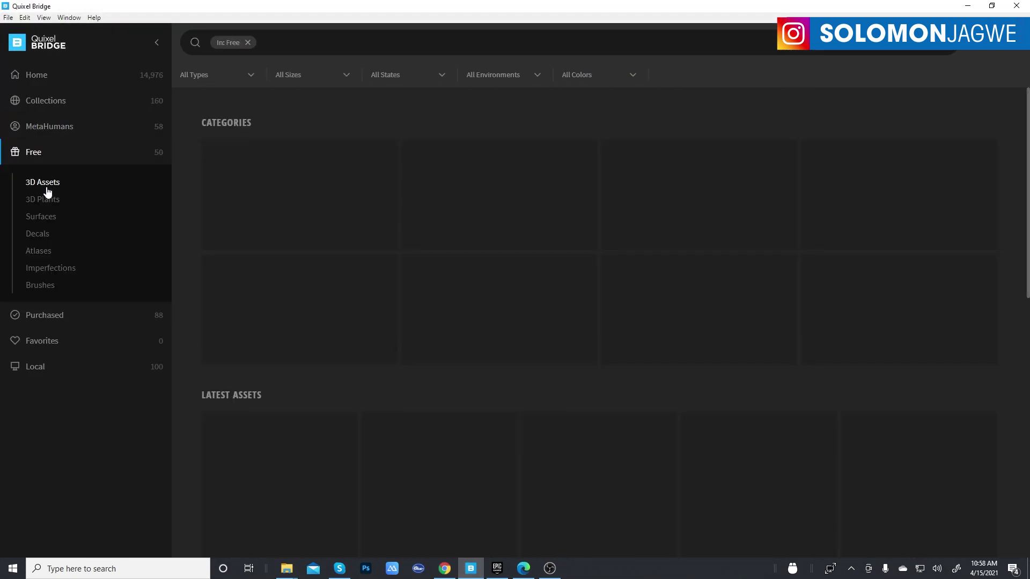
left_click(56, 133)
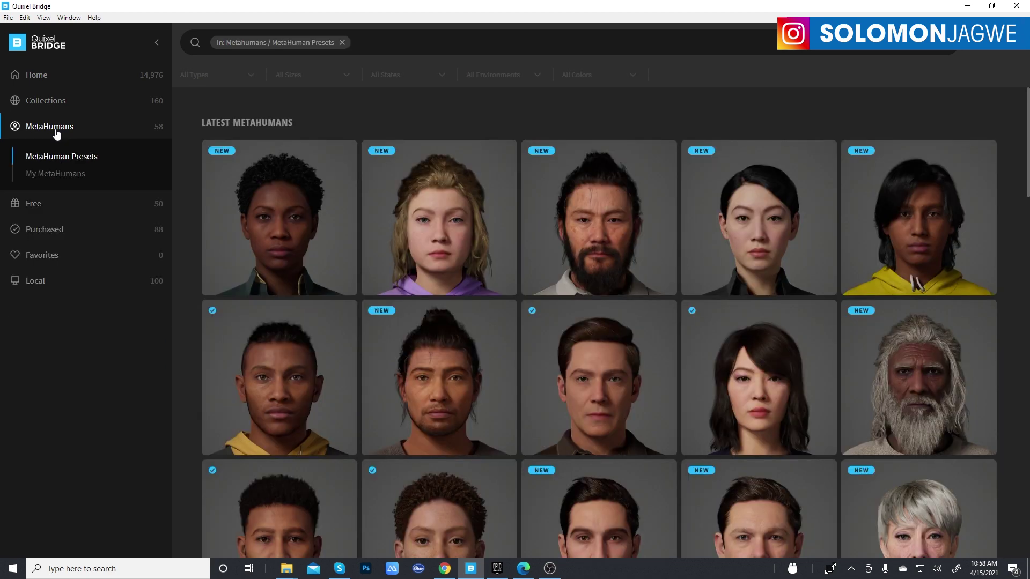
scroll(955, 199, "down", 6)
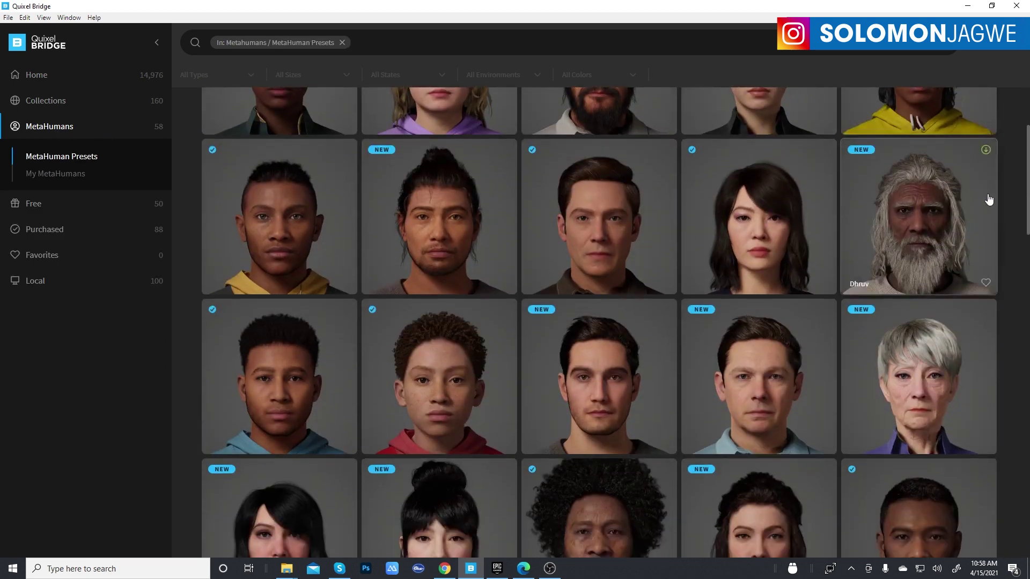
scroll(994, 198, "down", 3)
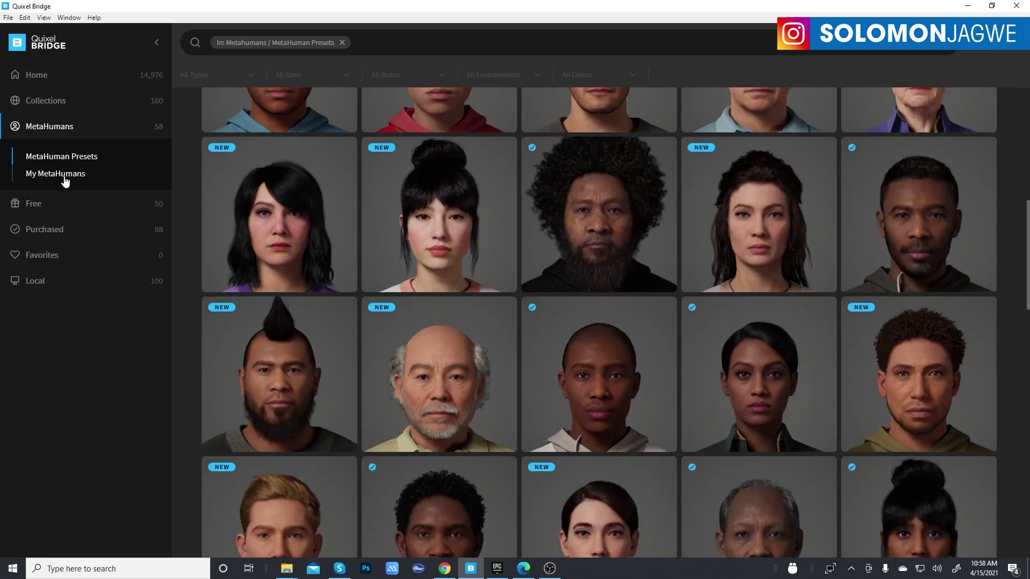
left_click(65, 182)
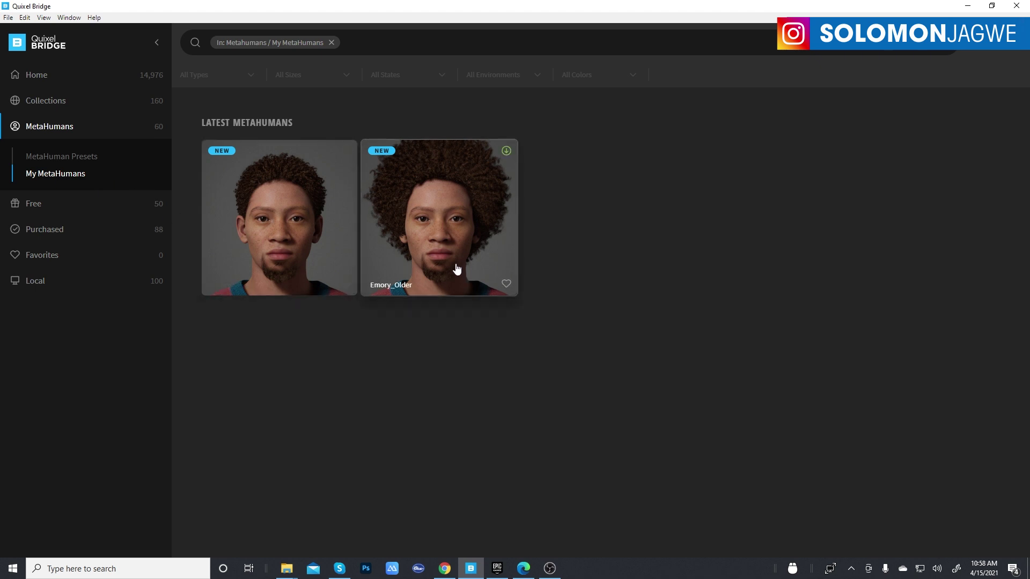
View the details of Emory_Older and Emory_Older_V2, and launch MetaHuman Creator from Emory_Older.
left_click(441, 250)
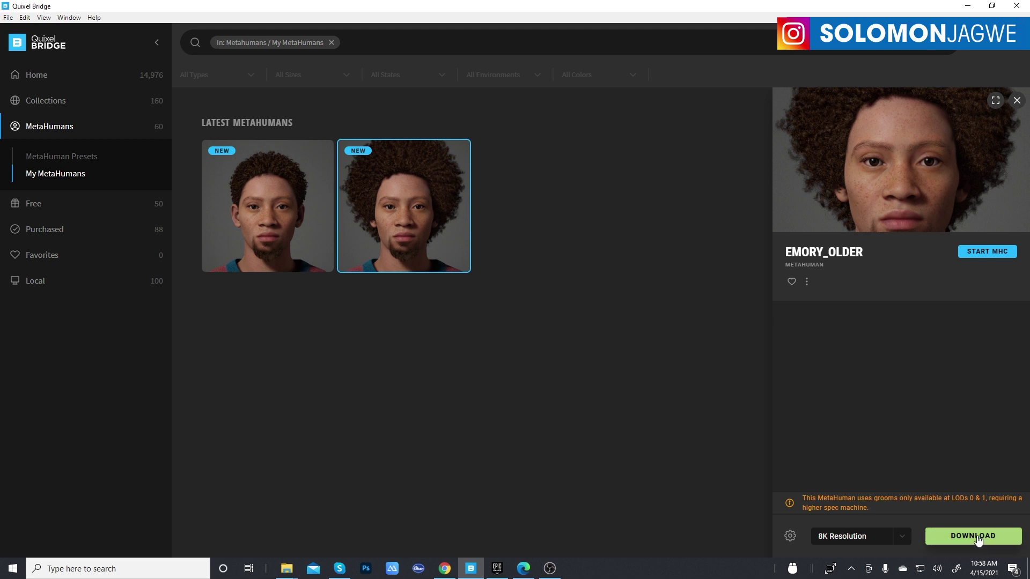
left_click(807, 283)
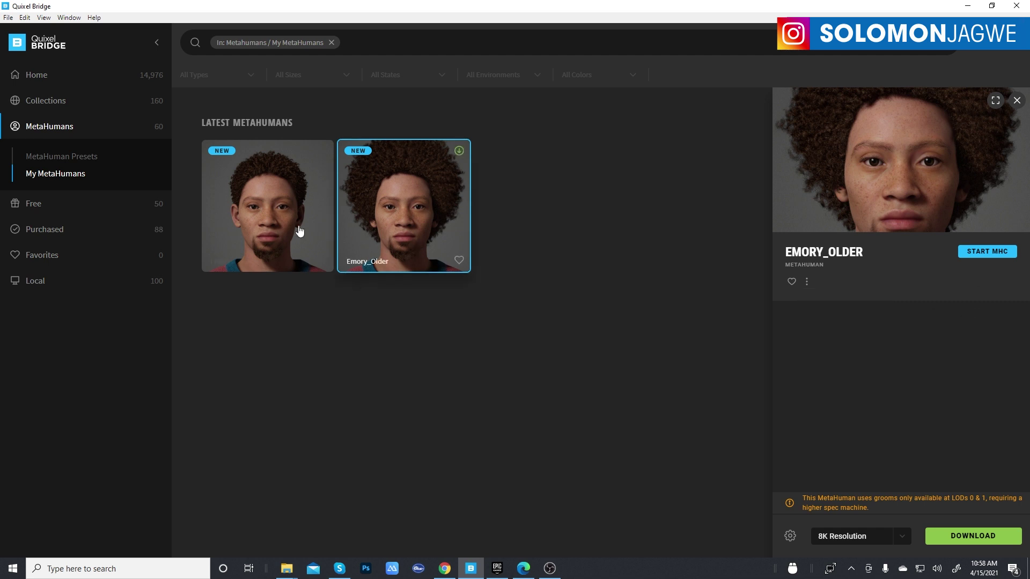
left_click(283, 232)
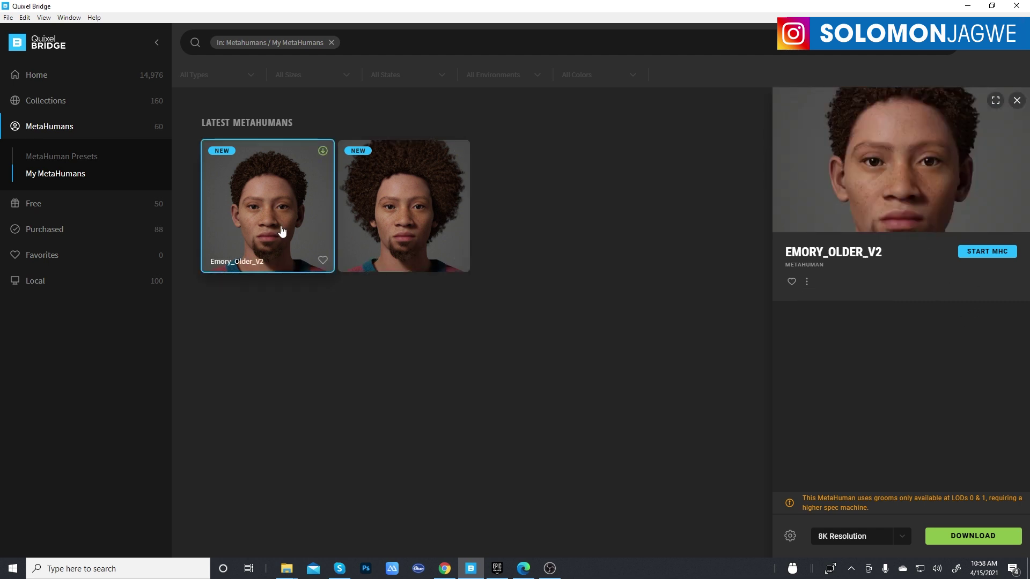
left_click(421, 237)
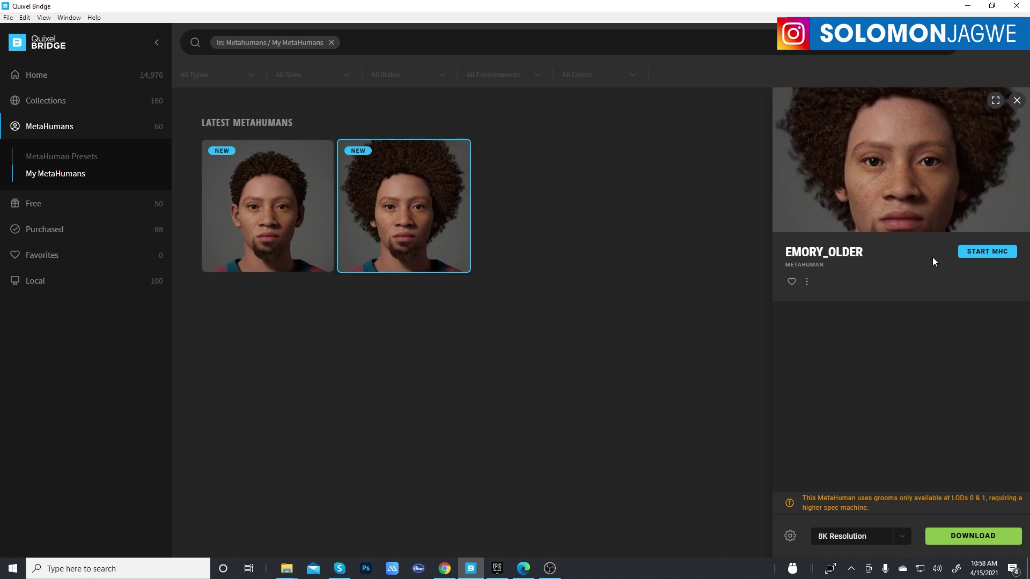
left_click(986, 253)
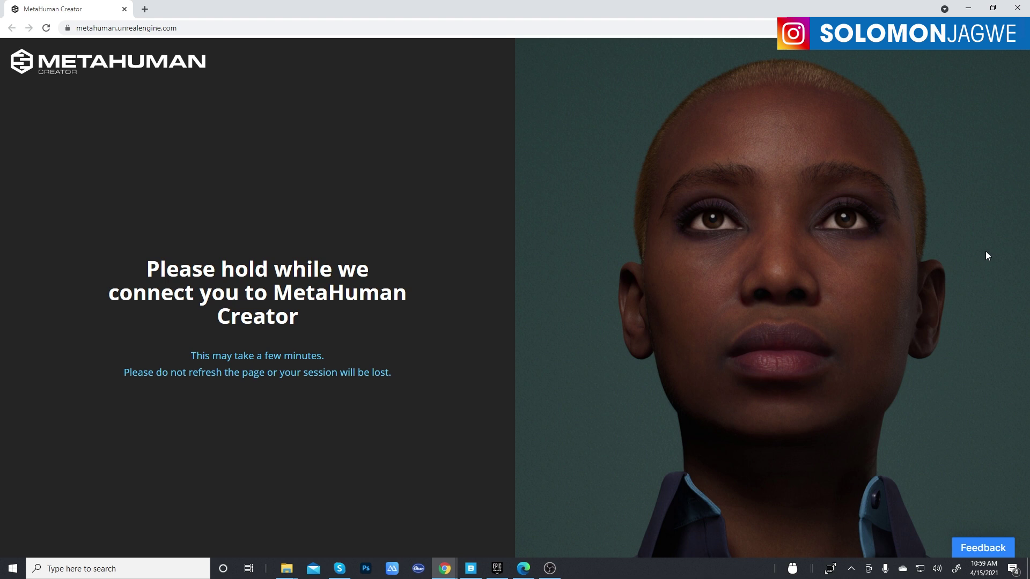
Switch back to Quixel Bridge and look through the characters in MetaHuman Presets.
left_click(472, 567)
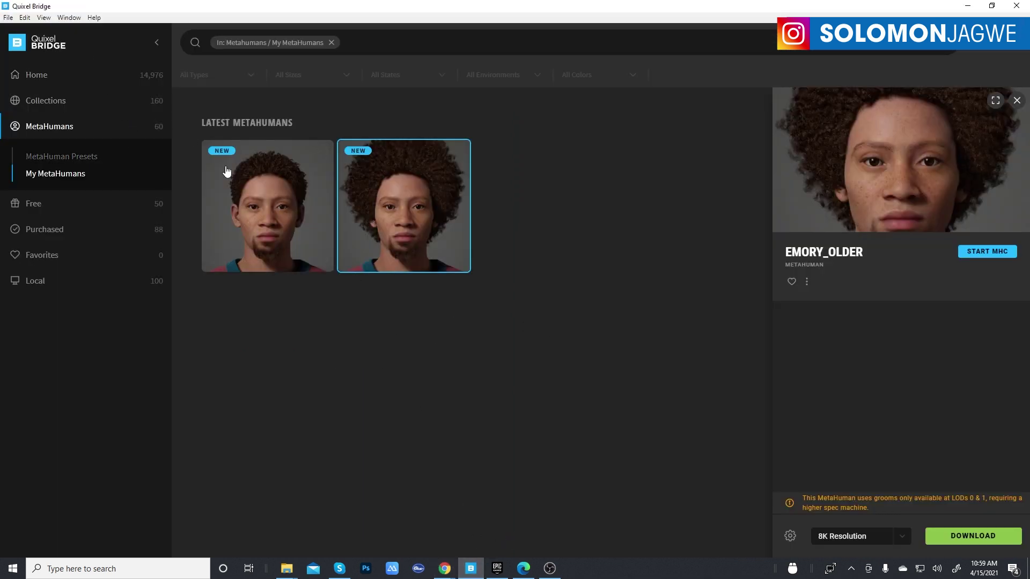
left_click(57, 161)
scroll(501, 230, "down", 10)
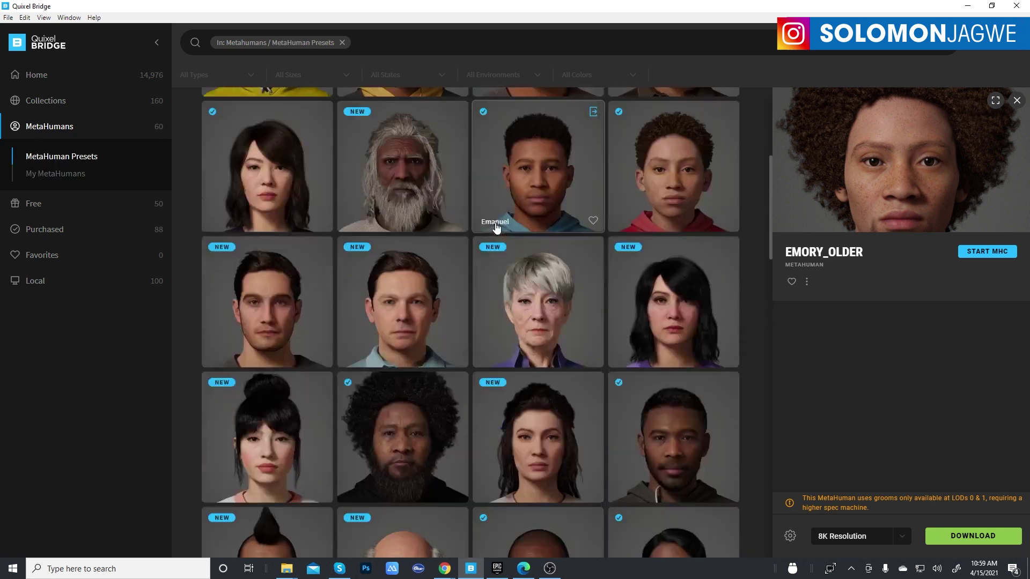
scroll(496, 228, "down", 10)
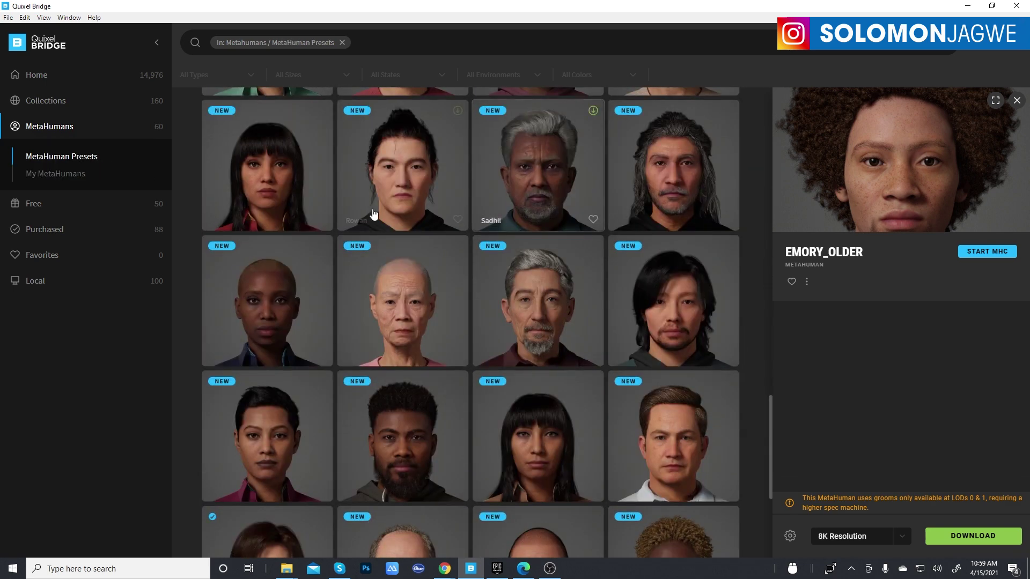
Start the download of Emory_Older from My MetaHumans at 8K Resolution.
left_click(65, 181)
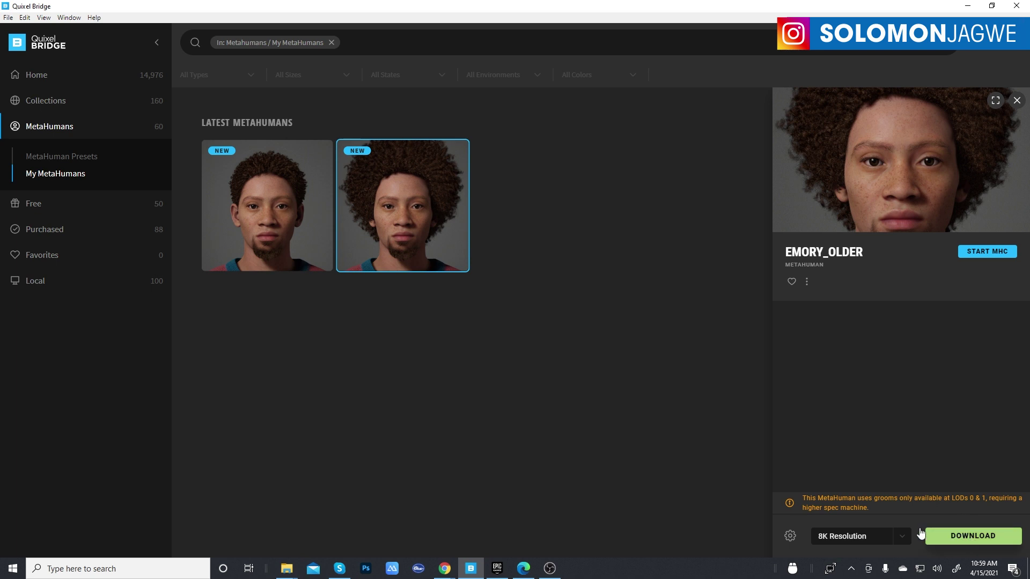
left_click(301, 232)
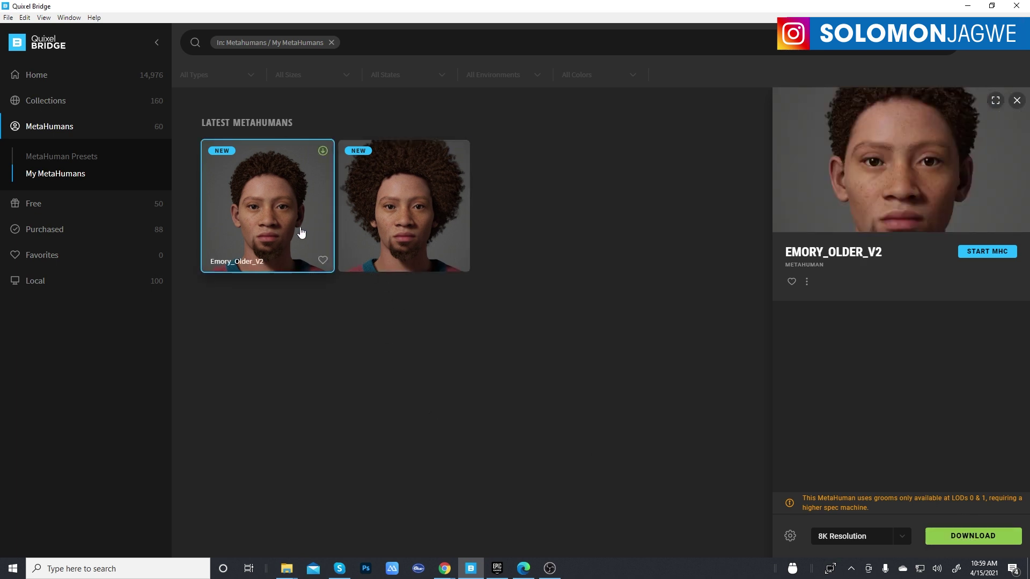
left_click(411, 230)
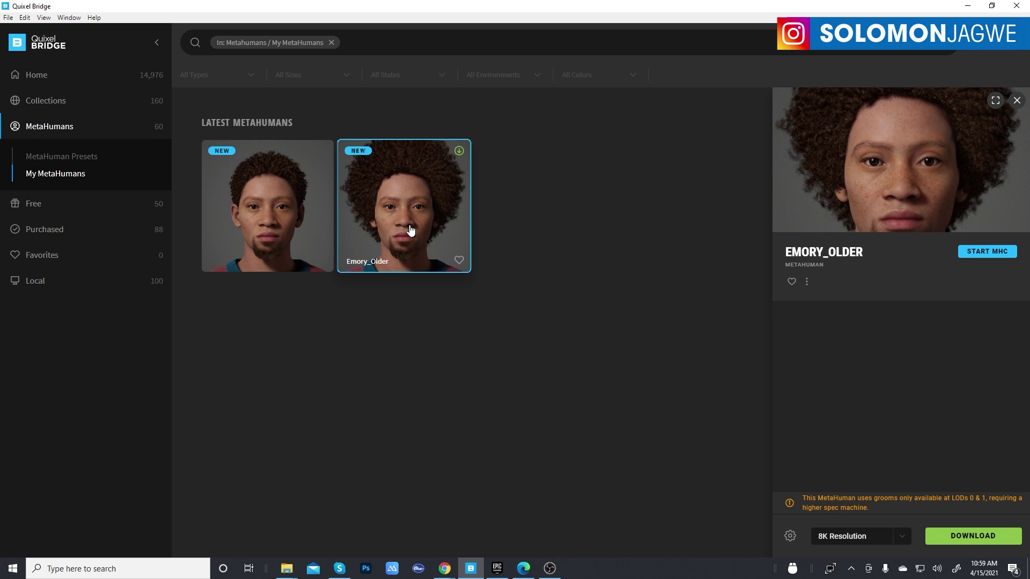
left_click(958, 543)
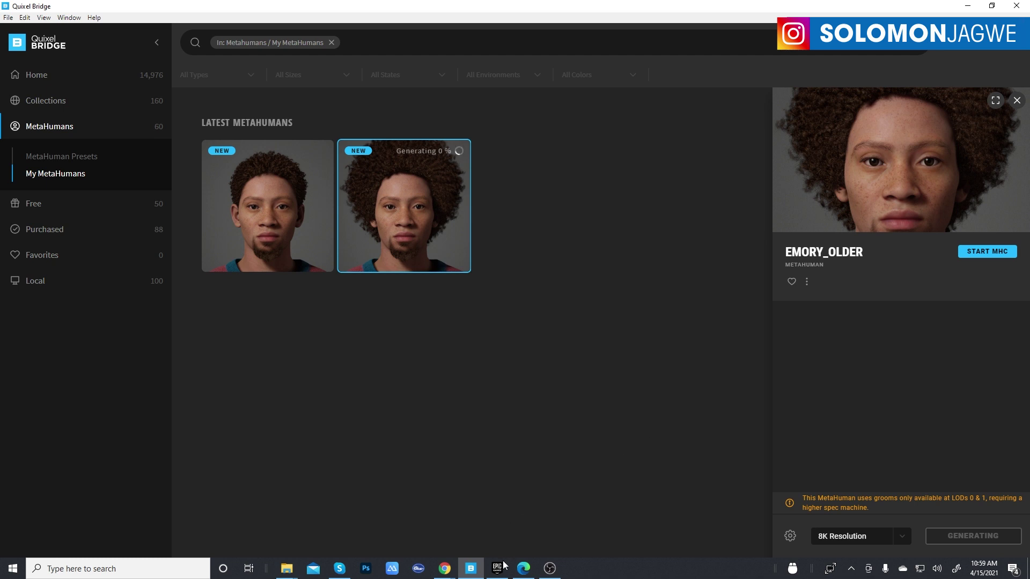
Switch to the MetaHuman Creator session and show its connection statistics.
left_click(450, 573)
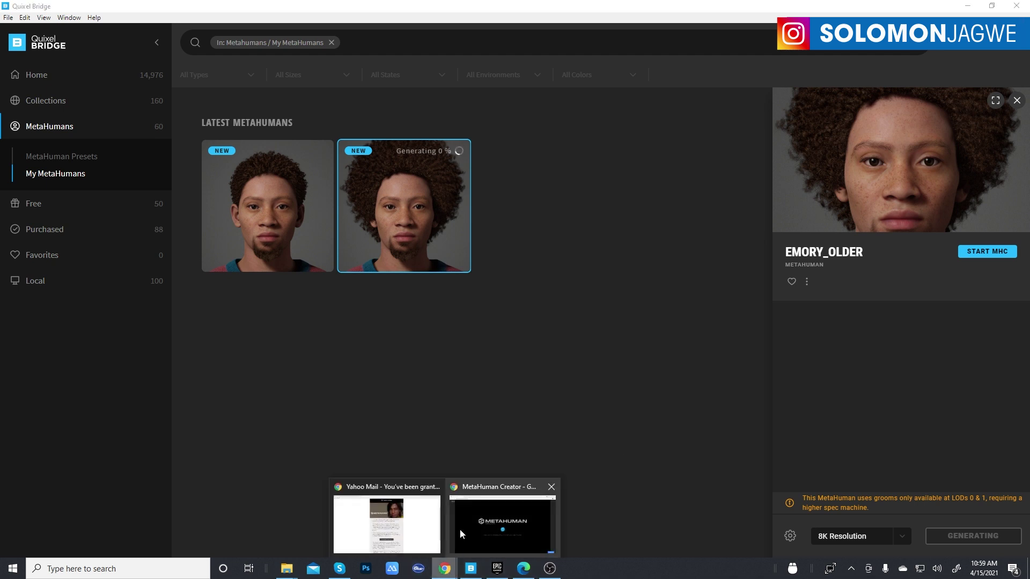
left_click(481, 482)
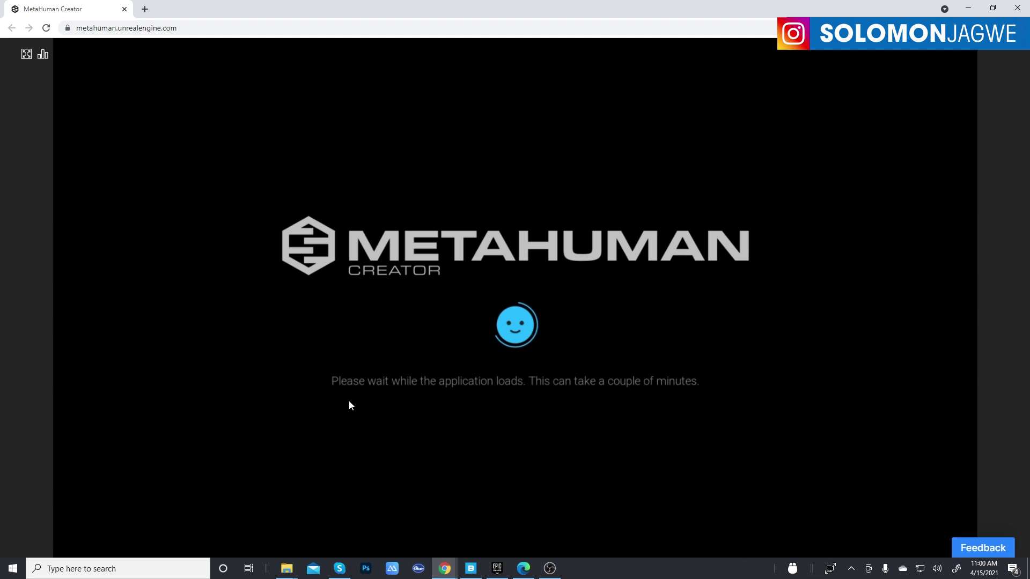
left_click(46, 61)
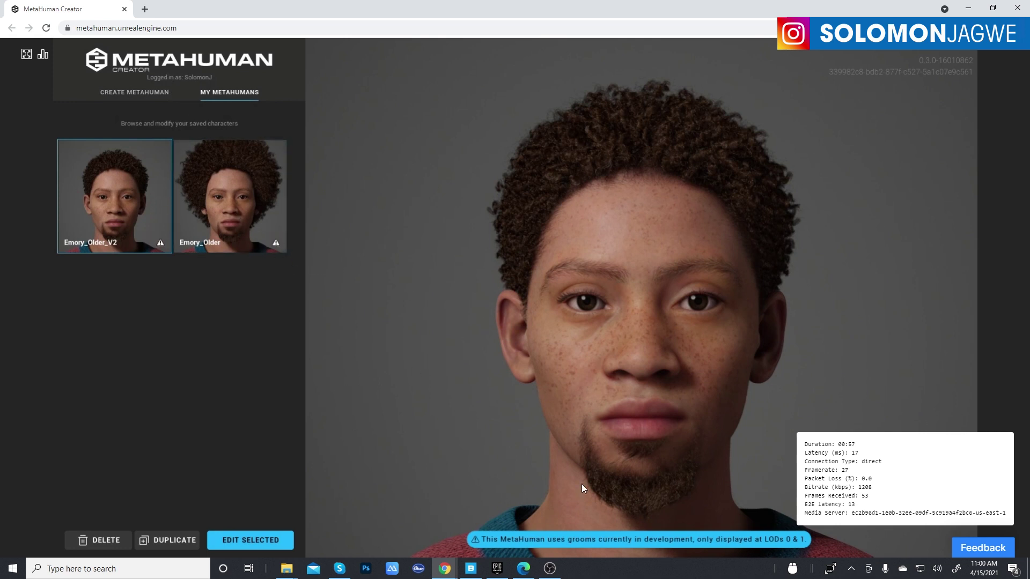
Switch to Quixel Bridge to check Emory_Older's download progress, and review Emory_Older_V2 and the MetaHuman Presets.
left_click(472, 571)
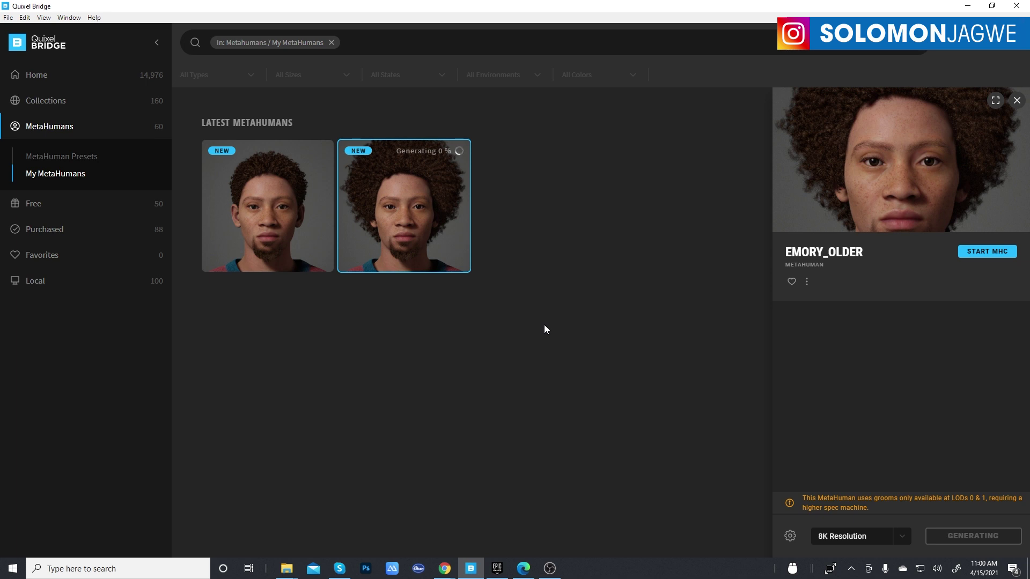
left_click(85, 157)
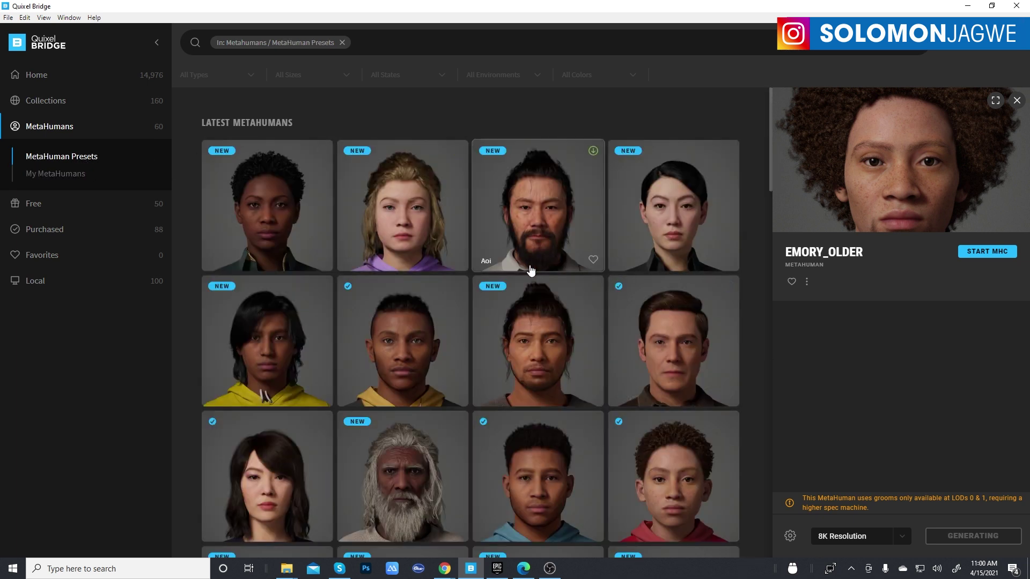
left_click(80, 177)
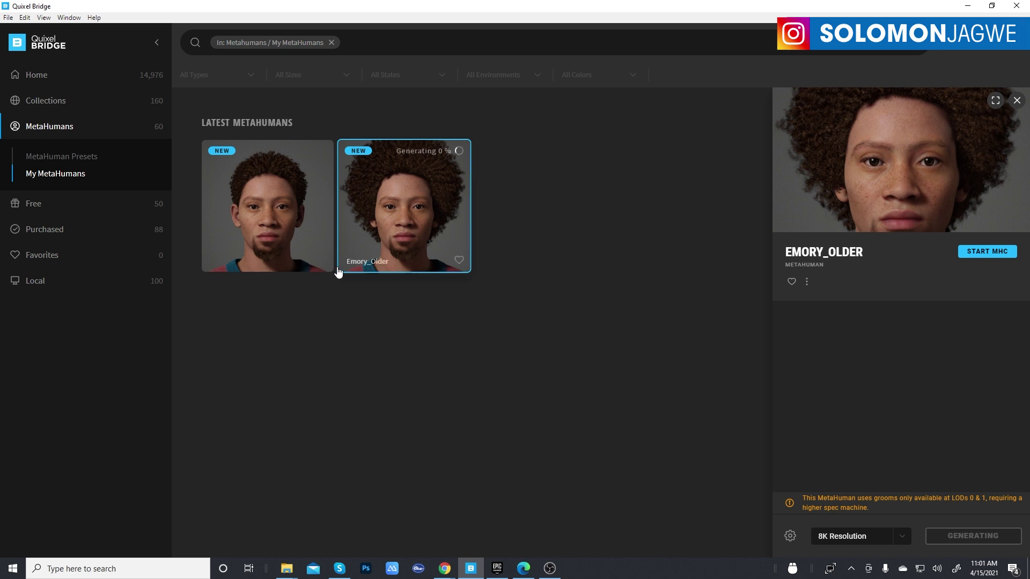
left_click(291, 253)
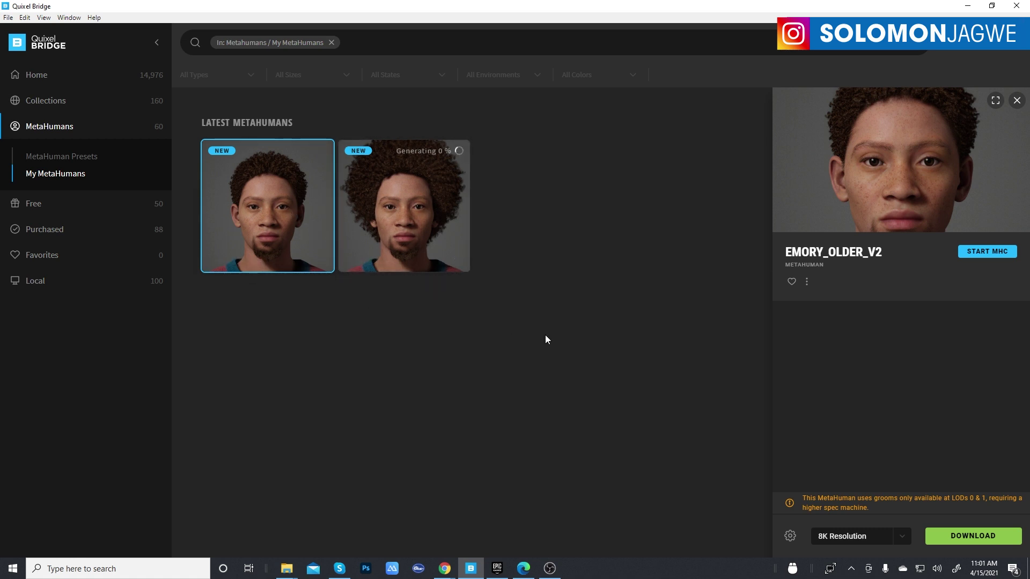
left_click(74, 161)
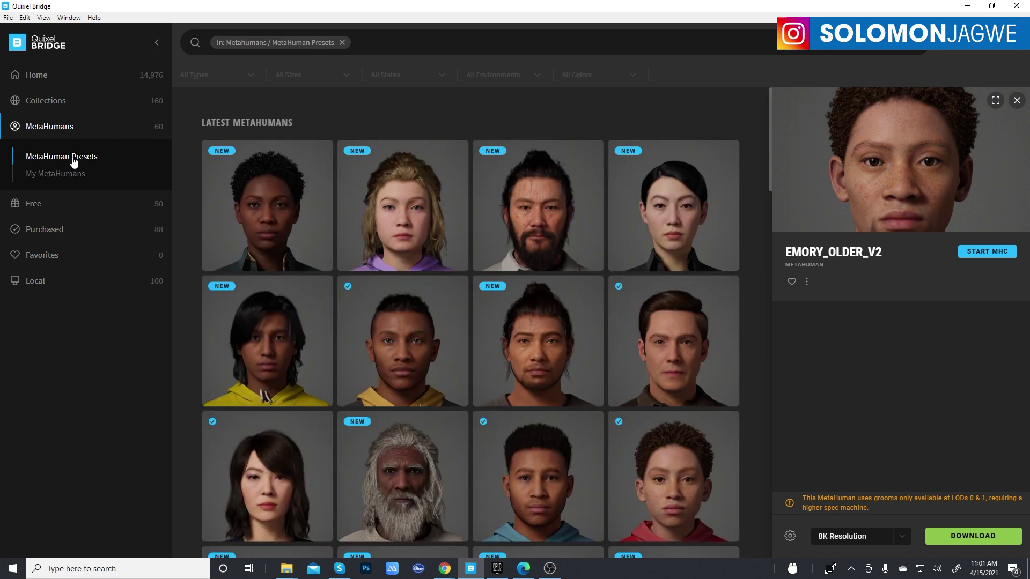
scroll(756, 244, "down", 3)
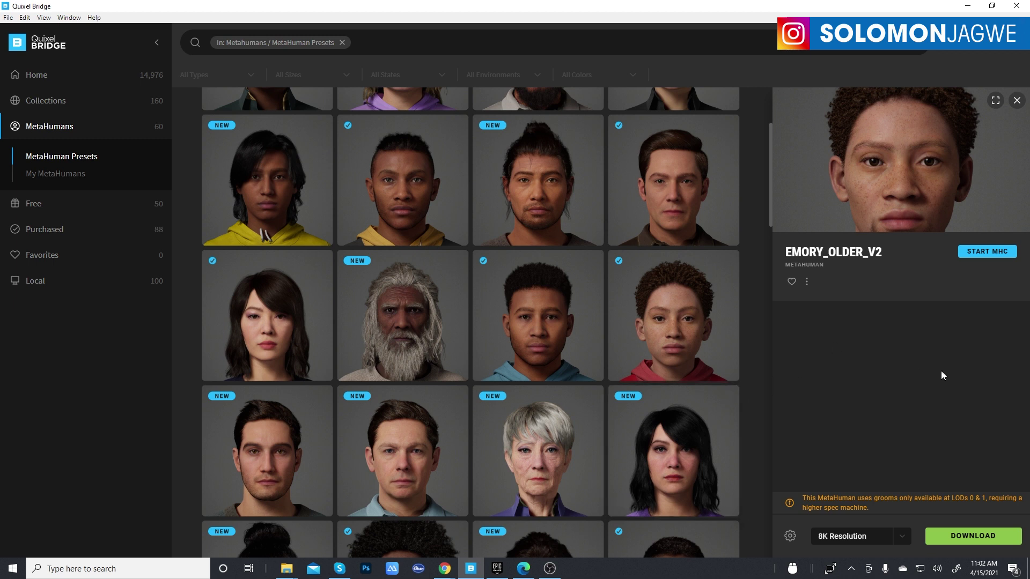
left_click(45, 174)
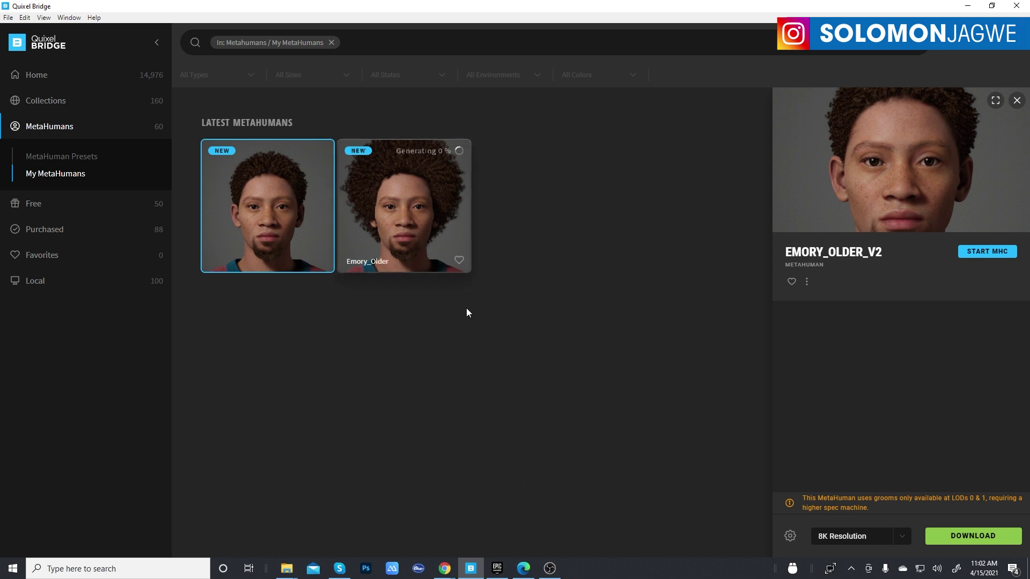
Switch to MetaHuman Creator, hide the connection statistics and select Emory_Older among the saved characters.
left_click(445, 568)
mouse_move(449, 570)
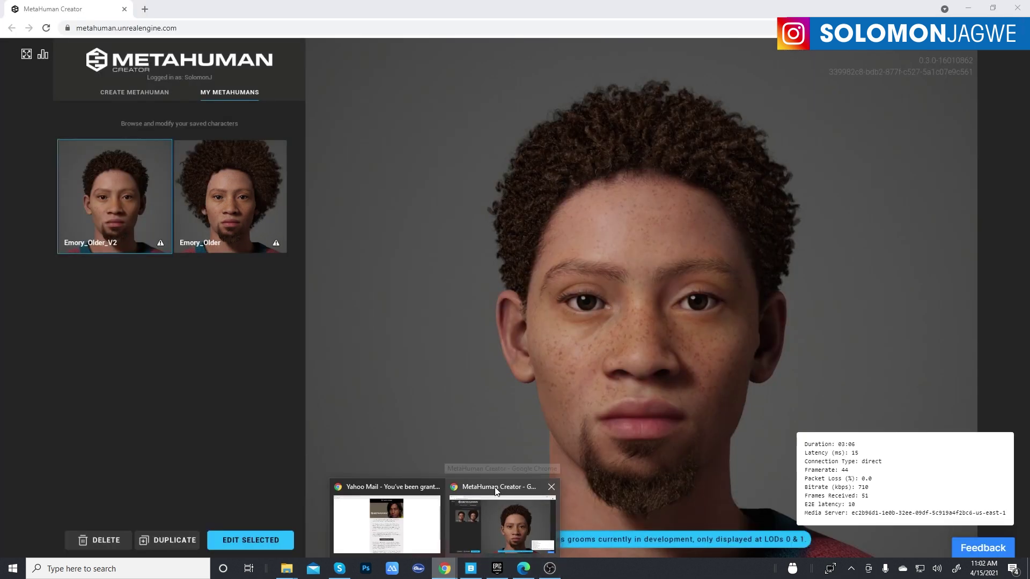
left_click(496, 491)
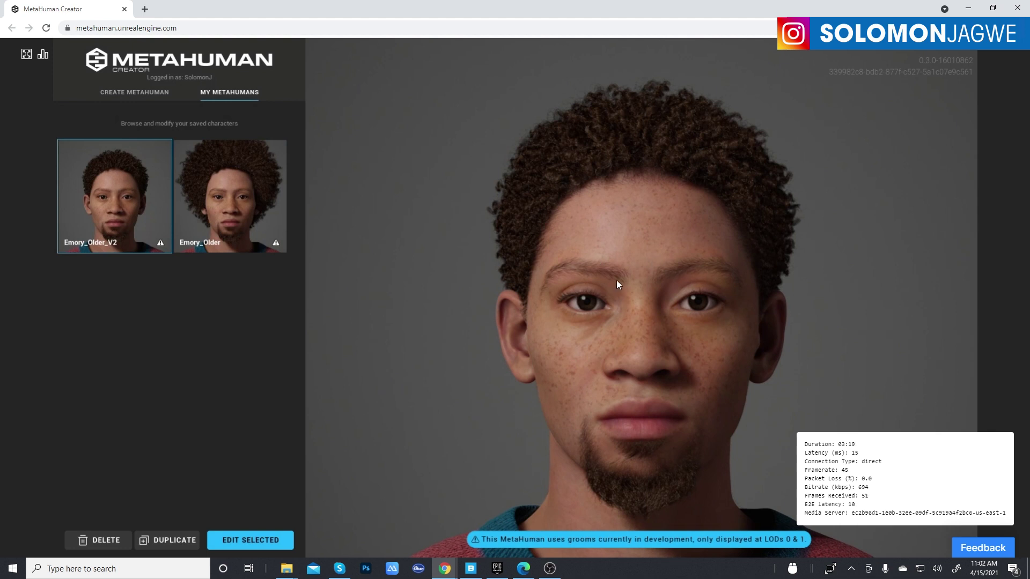
left_click(42, 54)
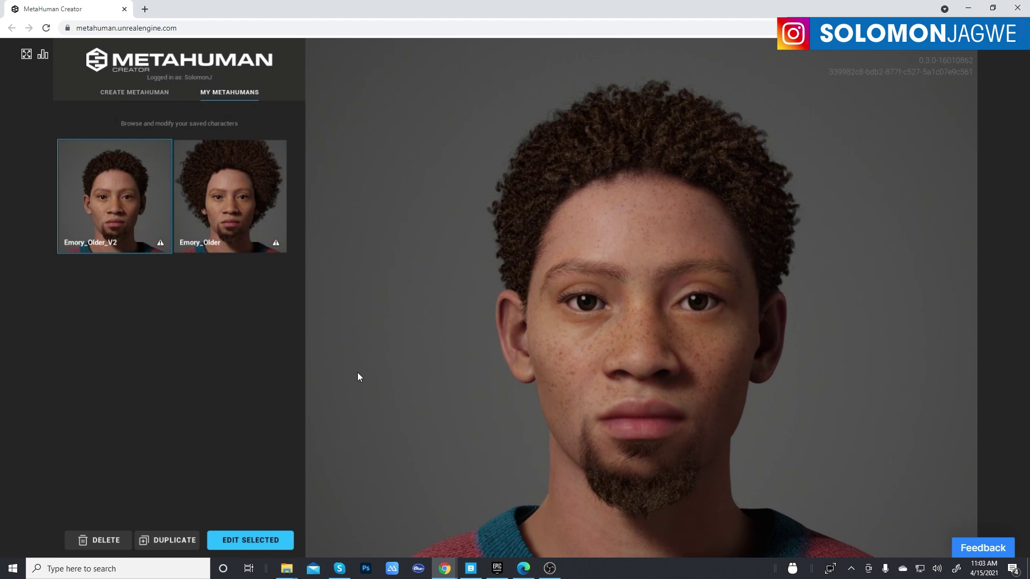
left_click(242, 218)
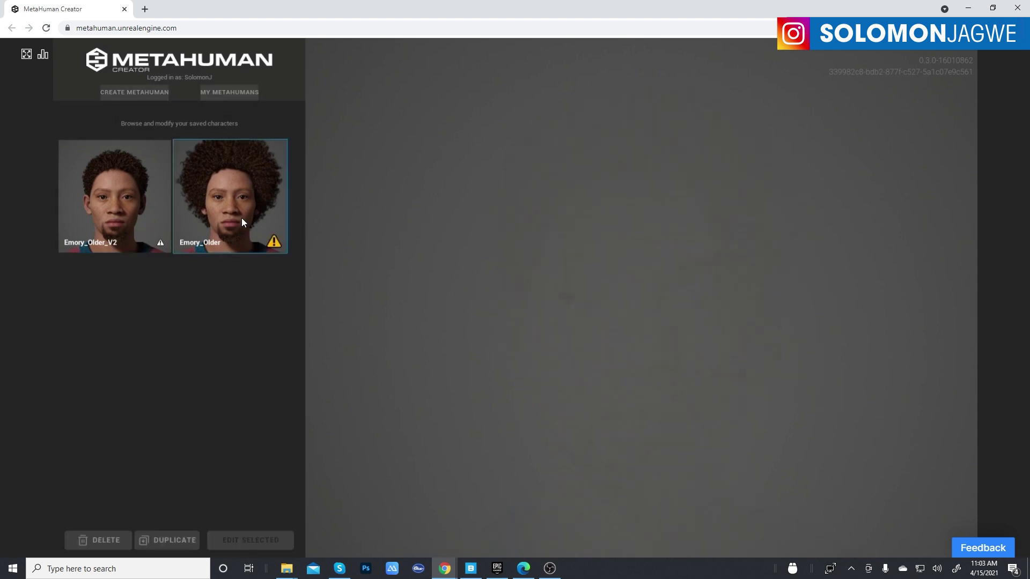